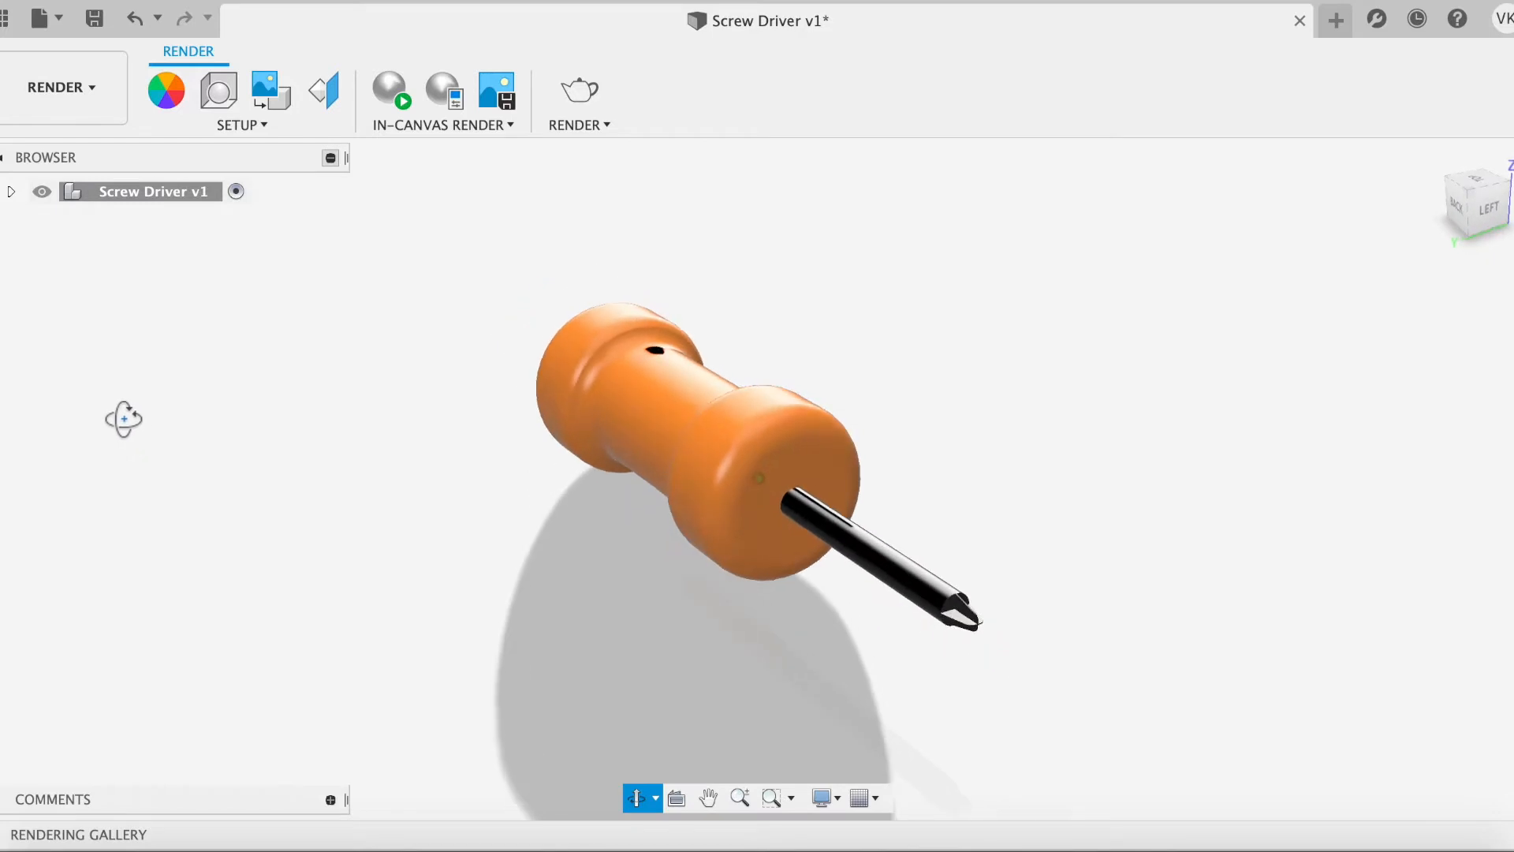
Step: Start a sketch on the front plane and draw a 15 mm vertical line up from the origin
key(Escape)
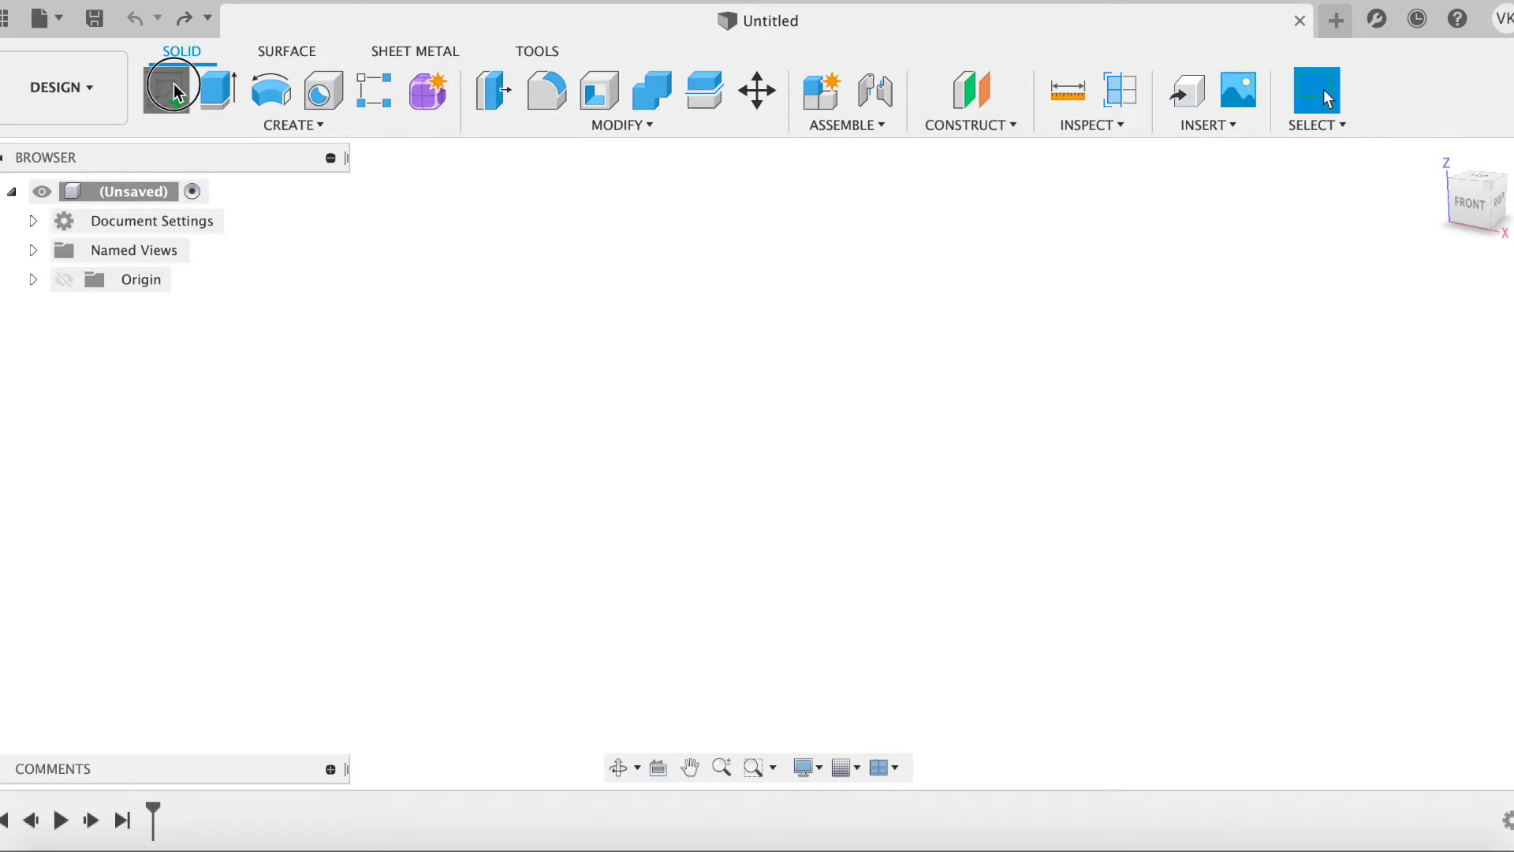
click(165, 88)
click(684, 319)
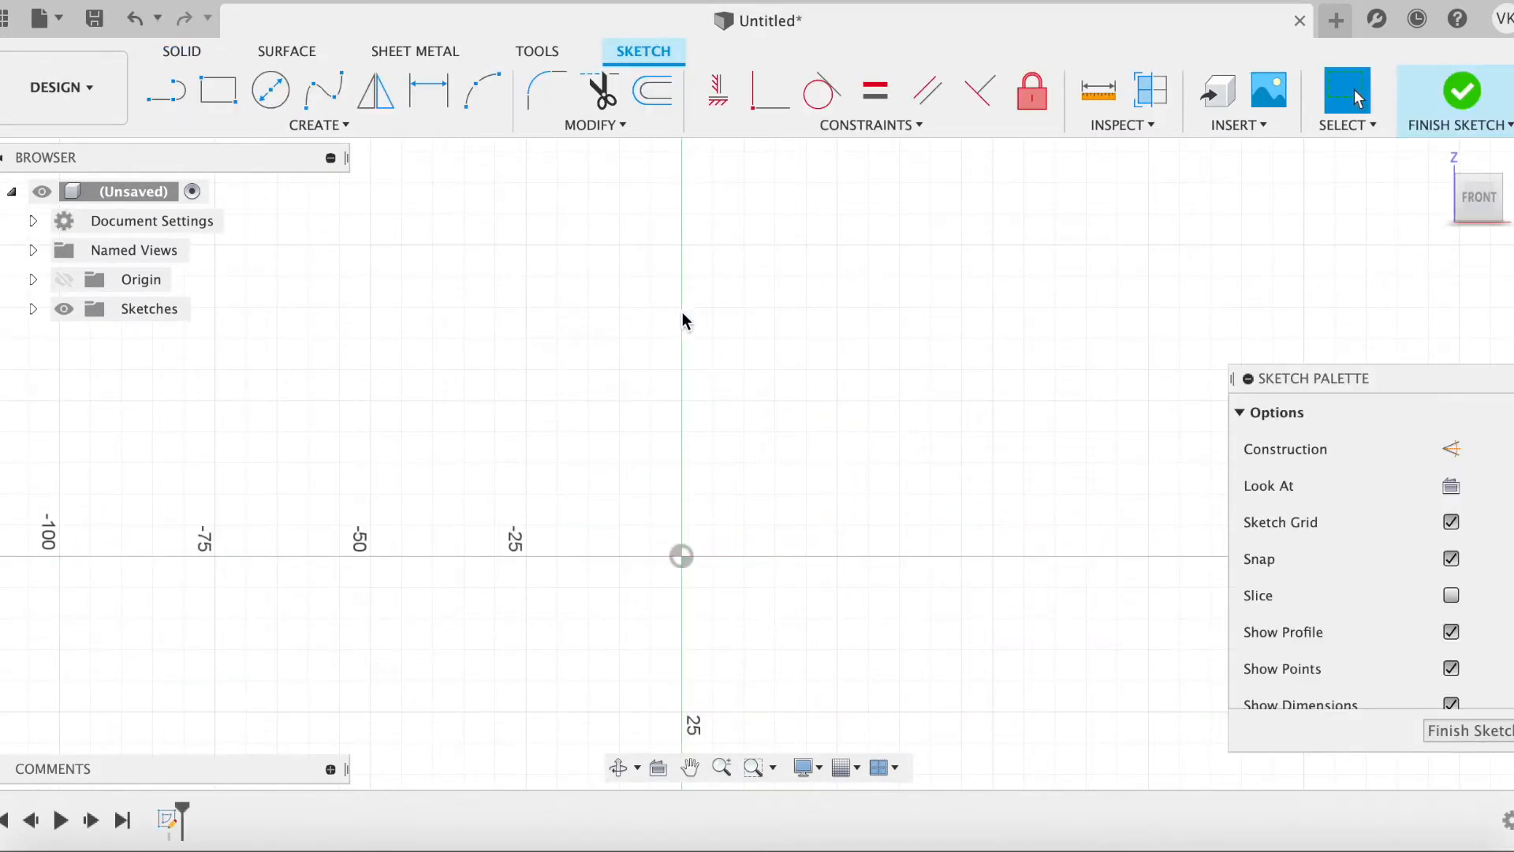
click(183, 98)
click(682, 557)
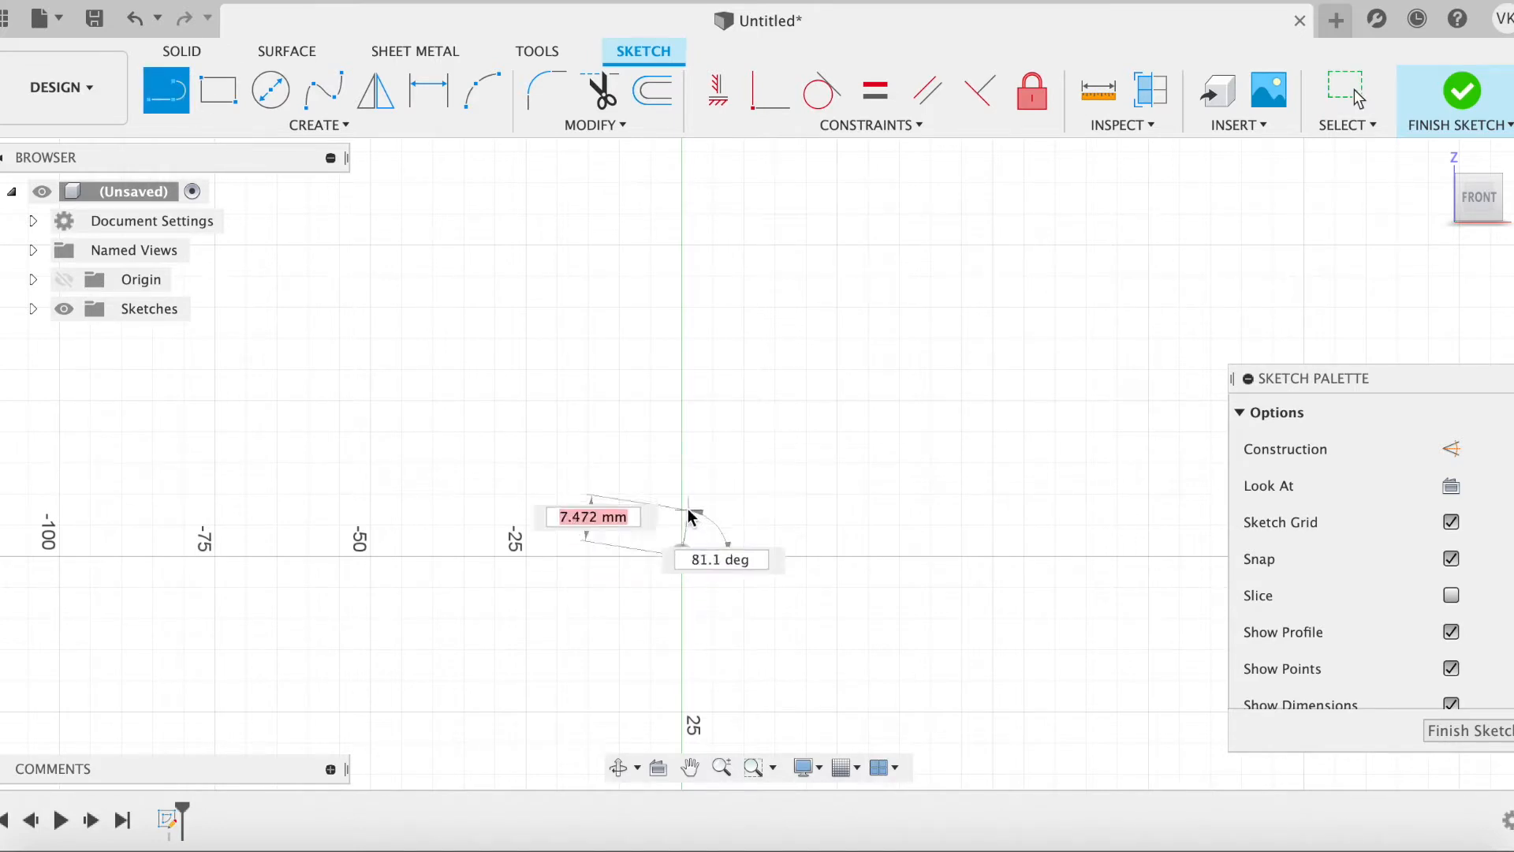
text(15)
key(Tab)
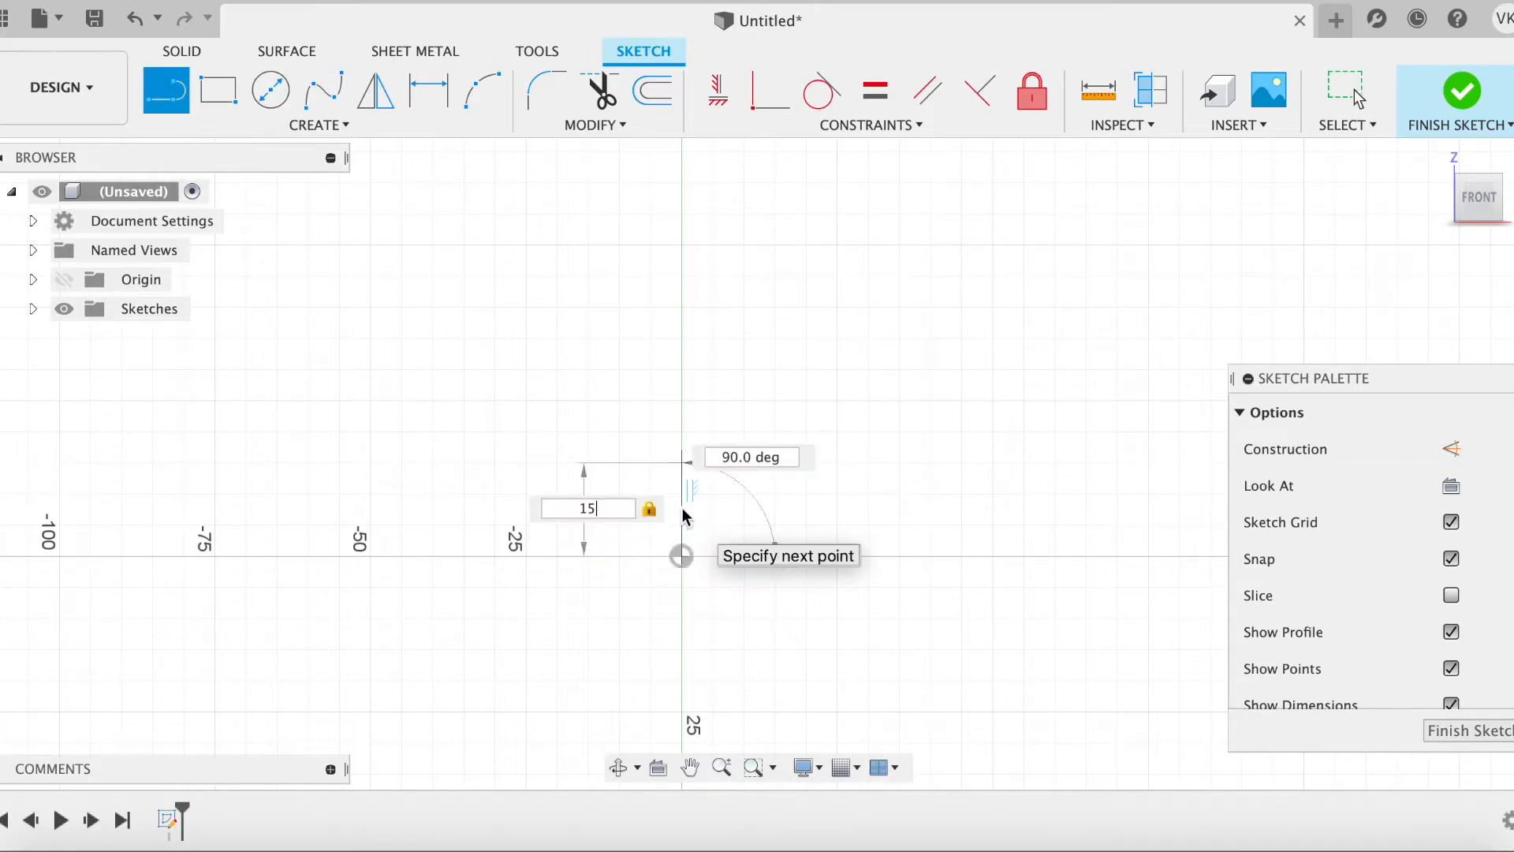
key(Return)
key(Escape)
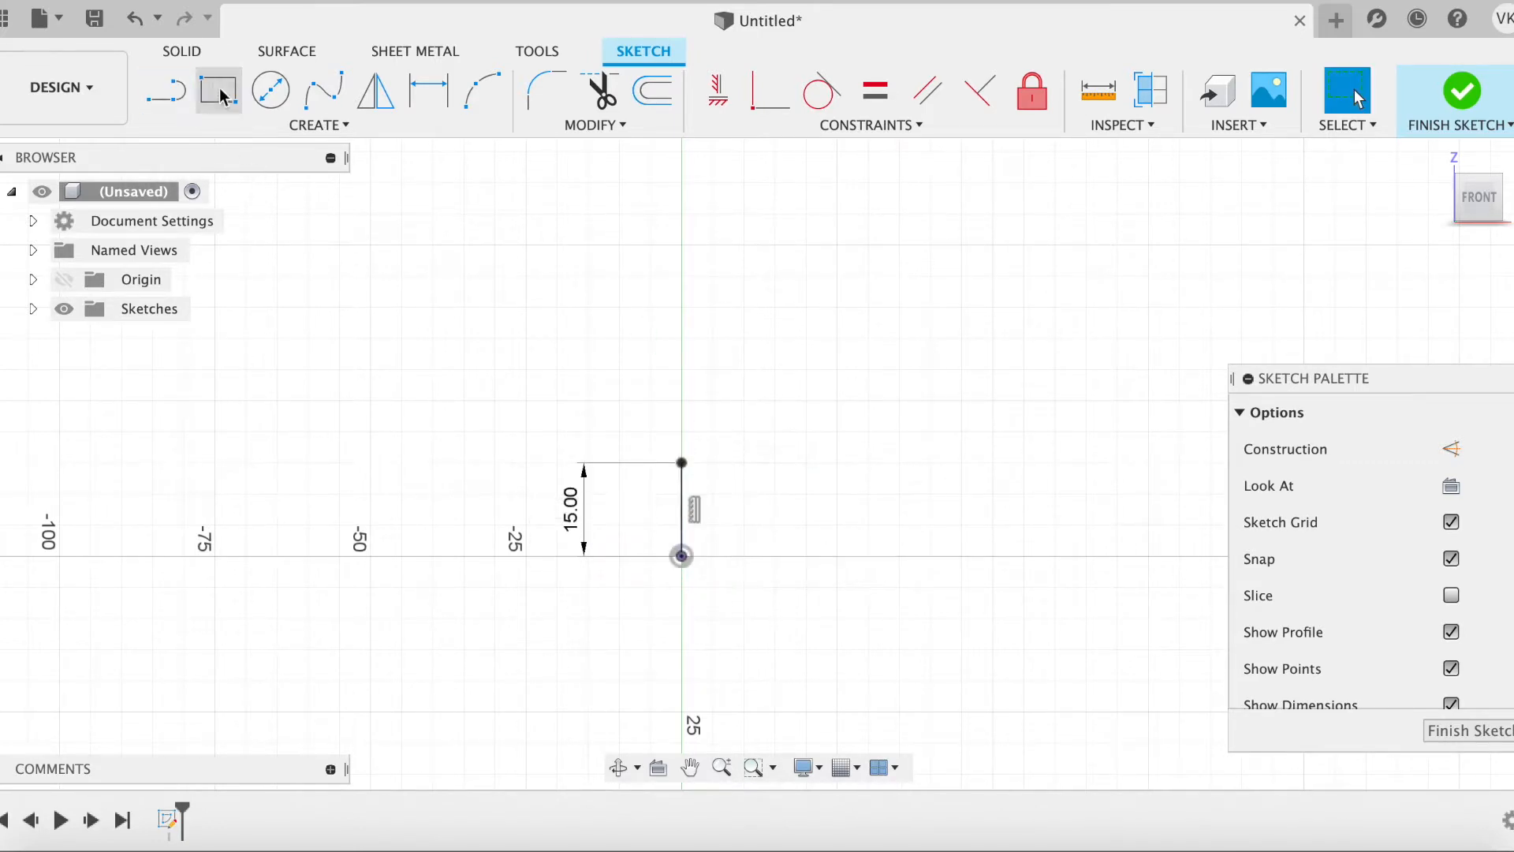
Step: Close the handle's half profile with connected lines from the vertical line's upper end, including a recessed middle about 32 mm long, back to the origin
click(168, 90)
click(682, 464)
click(775, 463)
drag(775, 463, 796, 487)
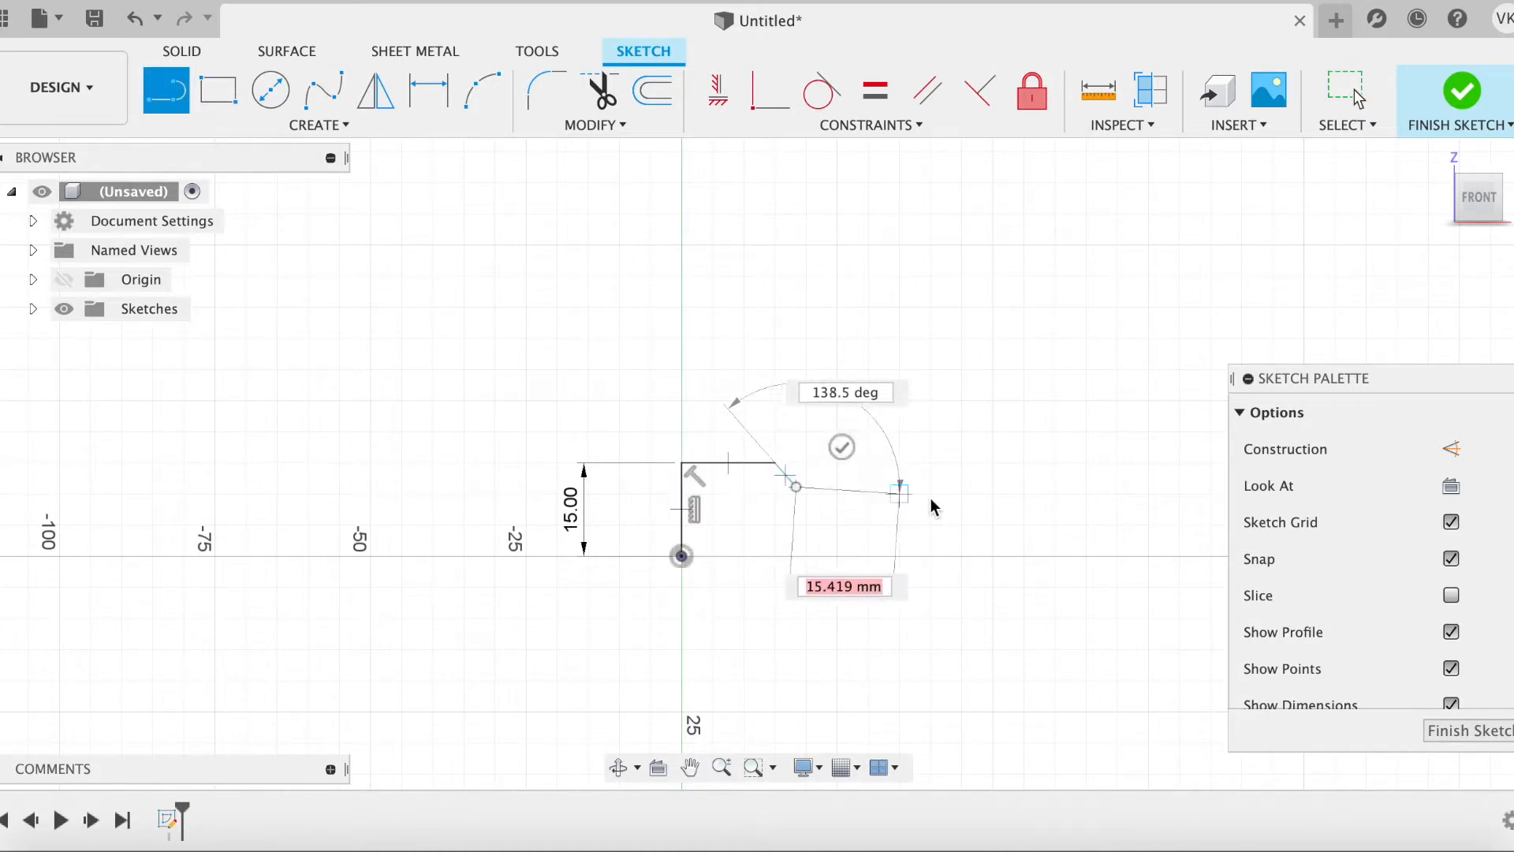
click(990, 489)
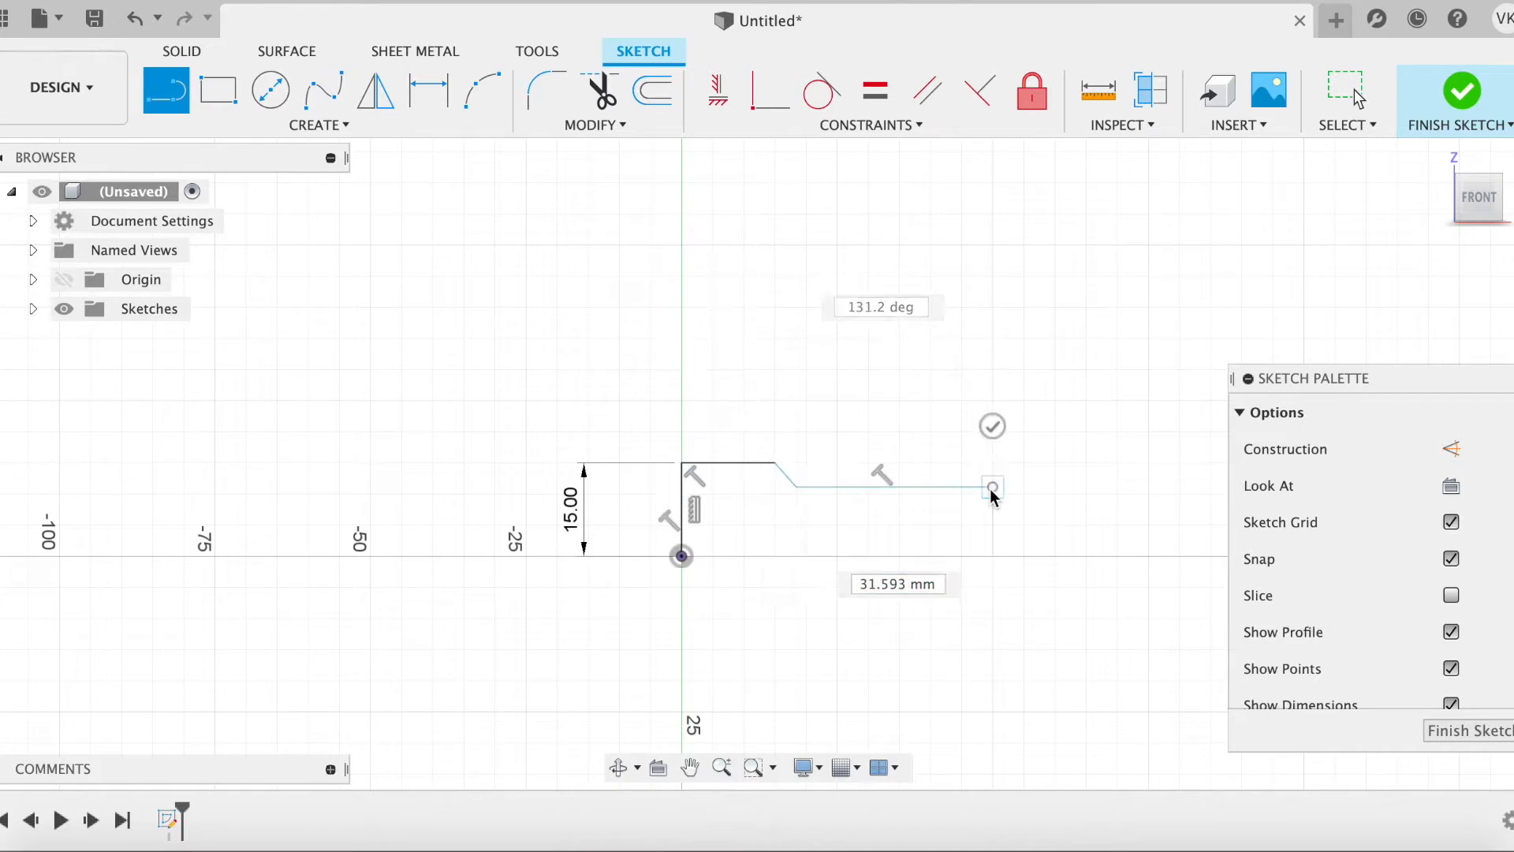
click(1006, 466)
middle_drag(1000, 466, 863, 468)
click(953, 465)
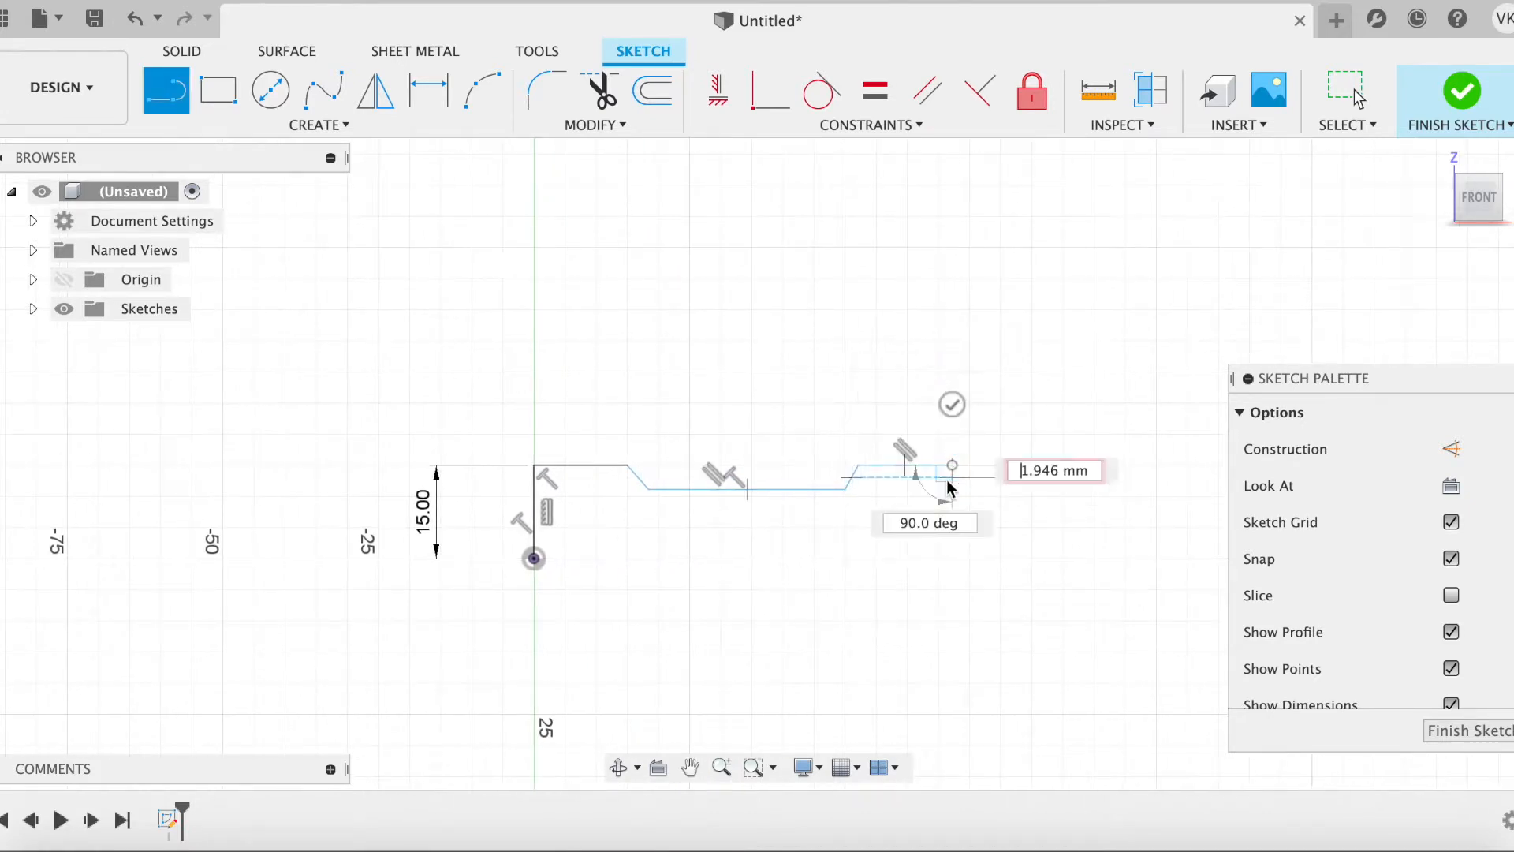
click(952, 558)
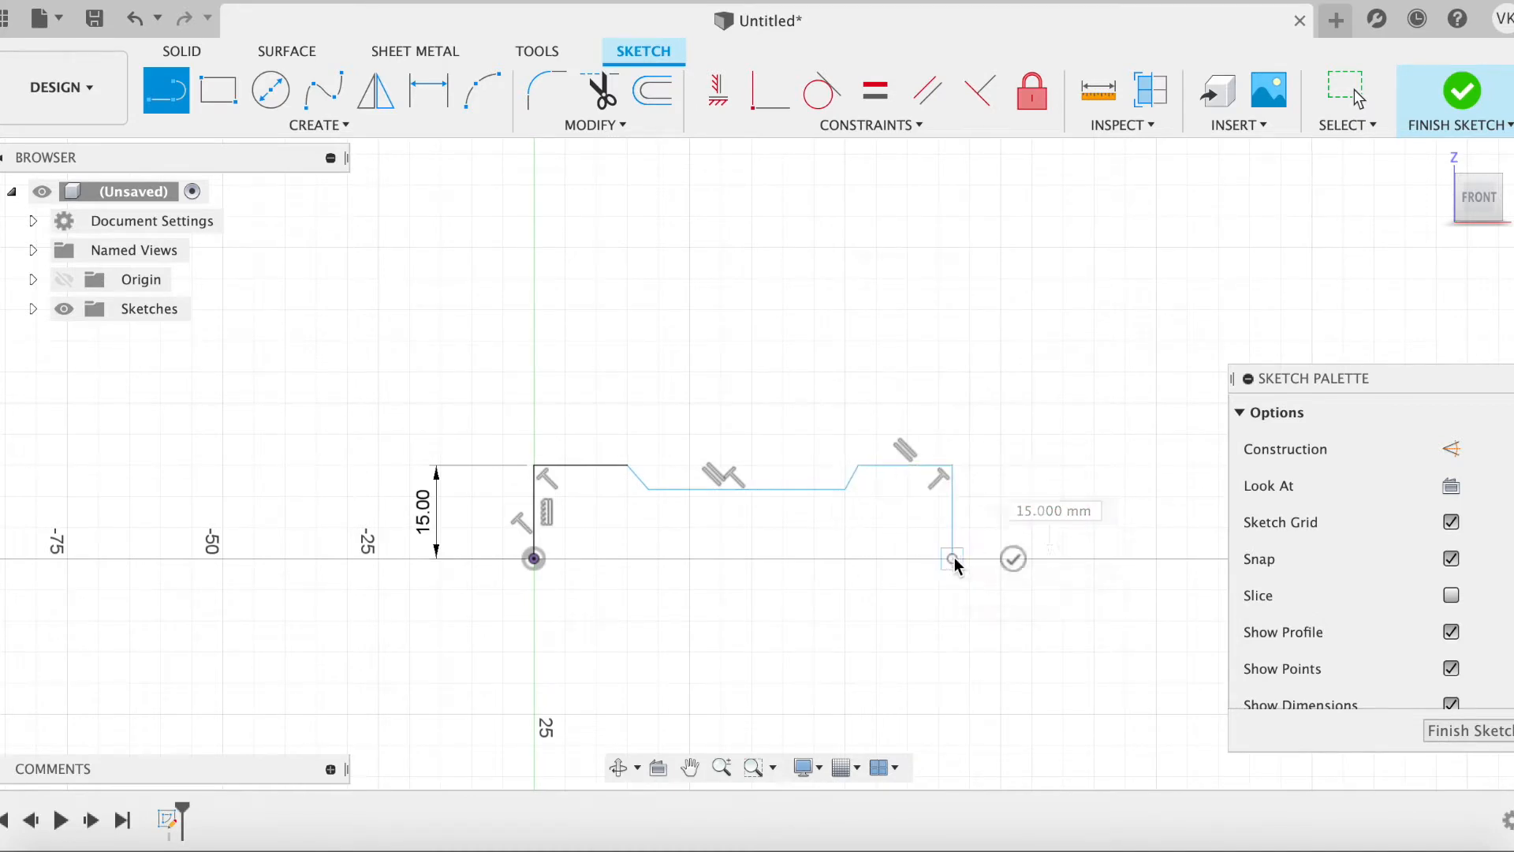
click(534, 559)
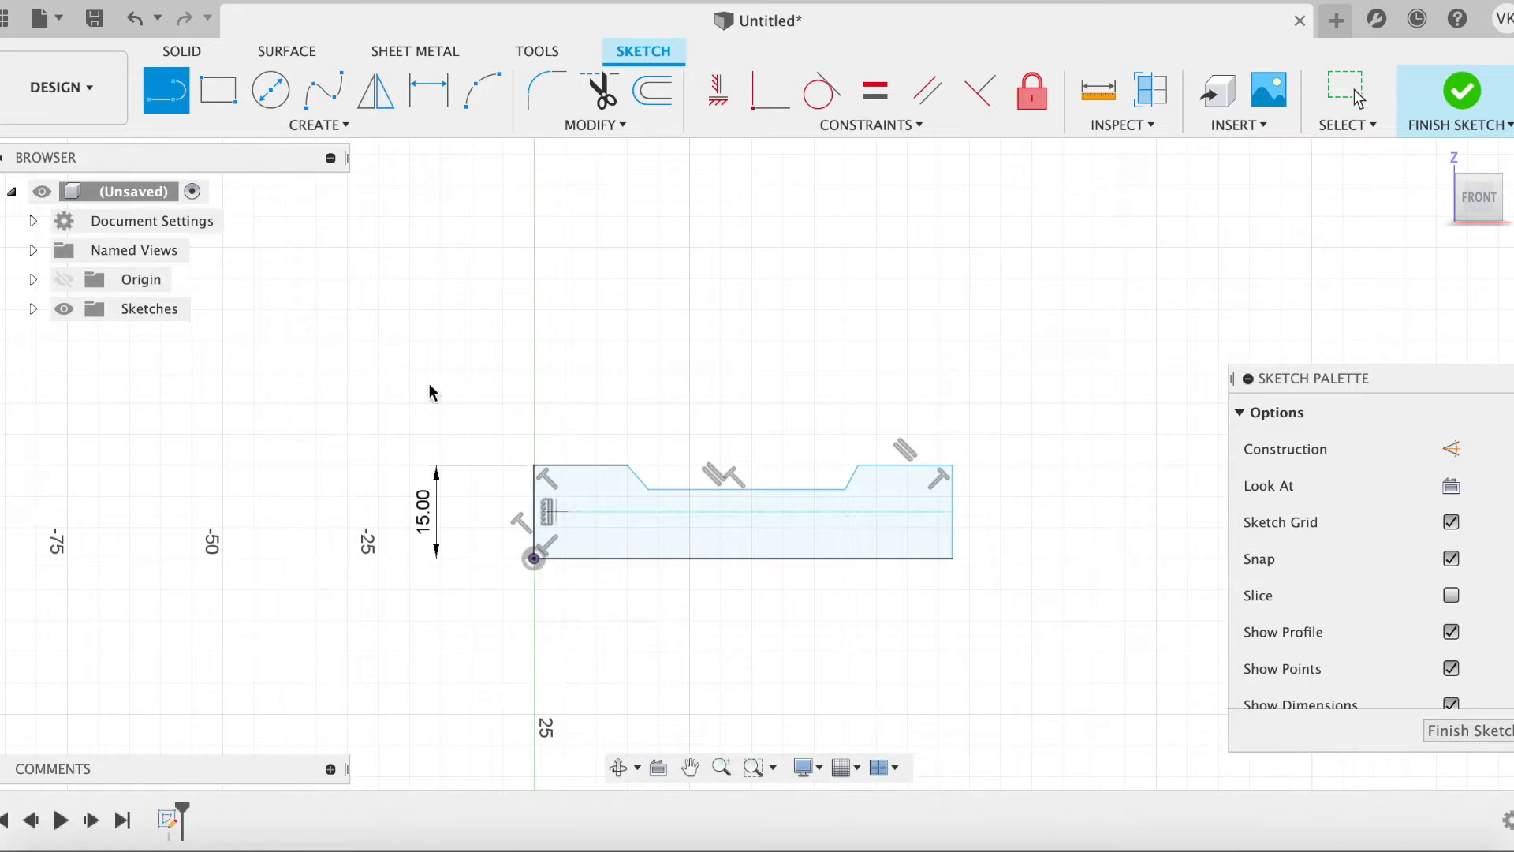
Step: Draw a rectangle 30 mm long and 2.5 mm high inside the handle profile, starting from the origin
click(211, 95)
scroll(525, 552, up, 3)
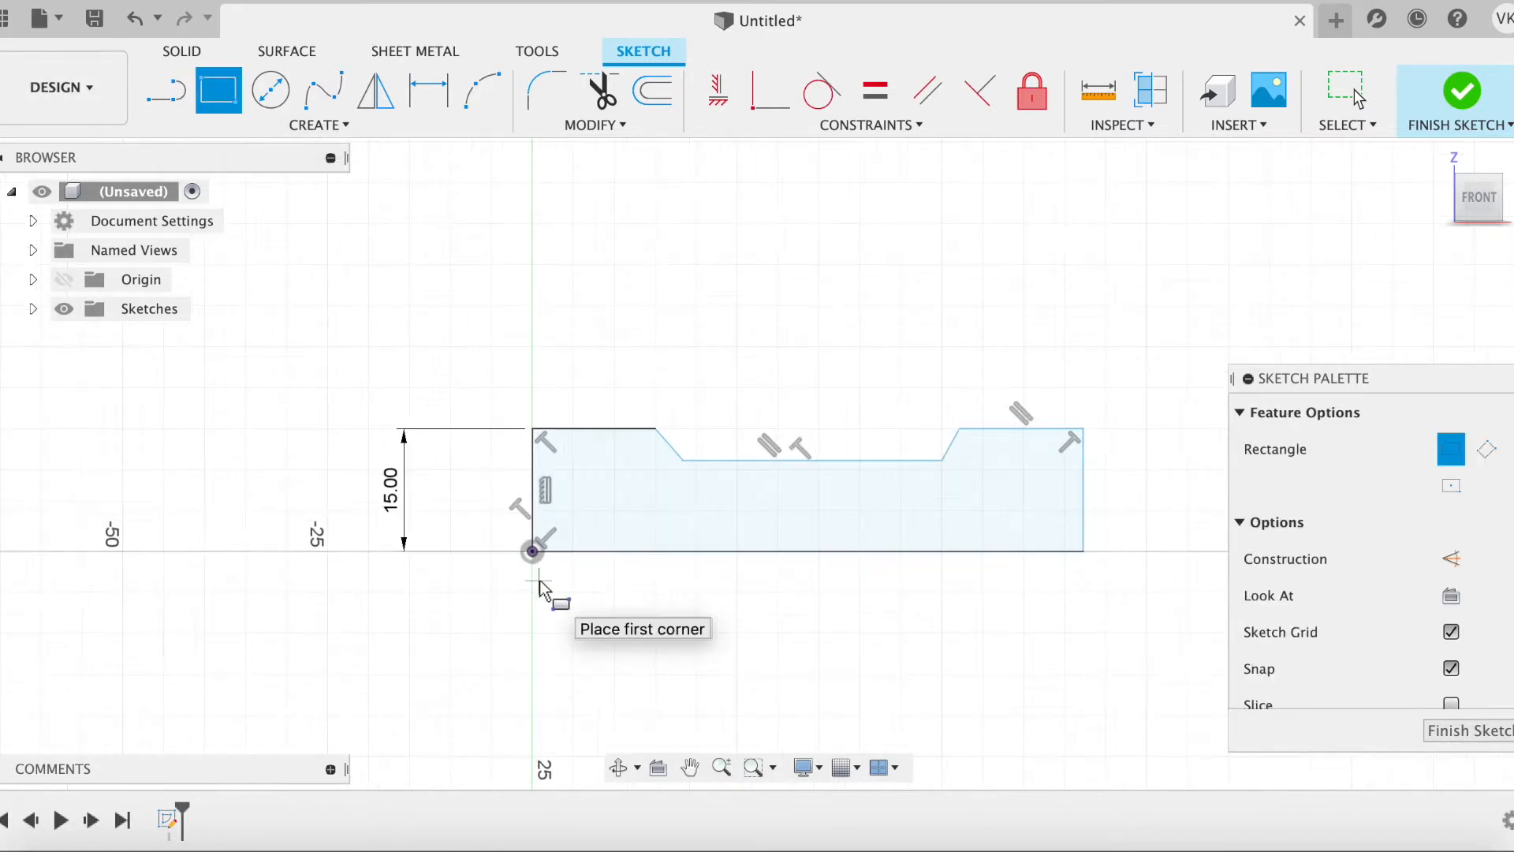
click(531, 546)
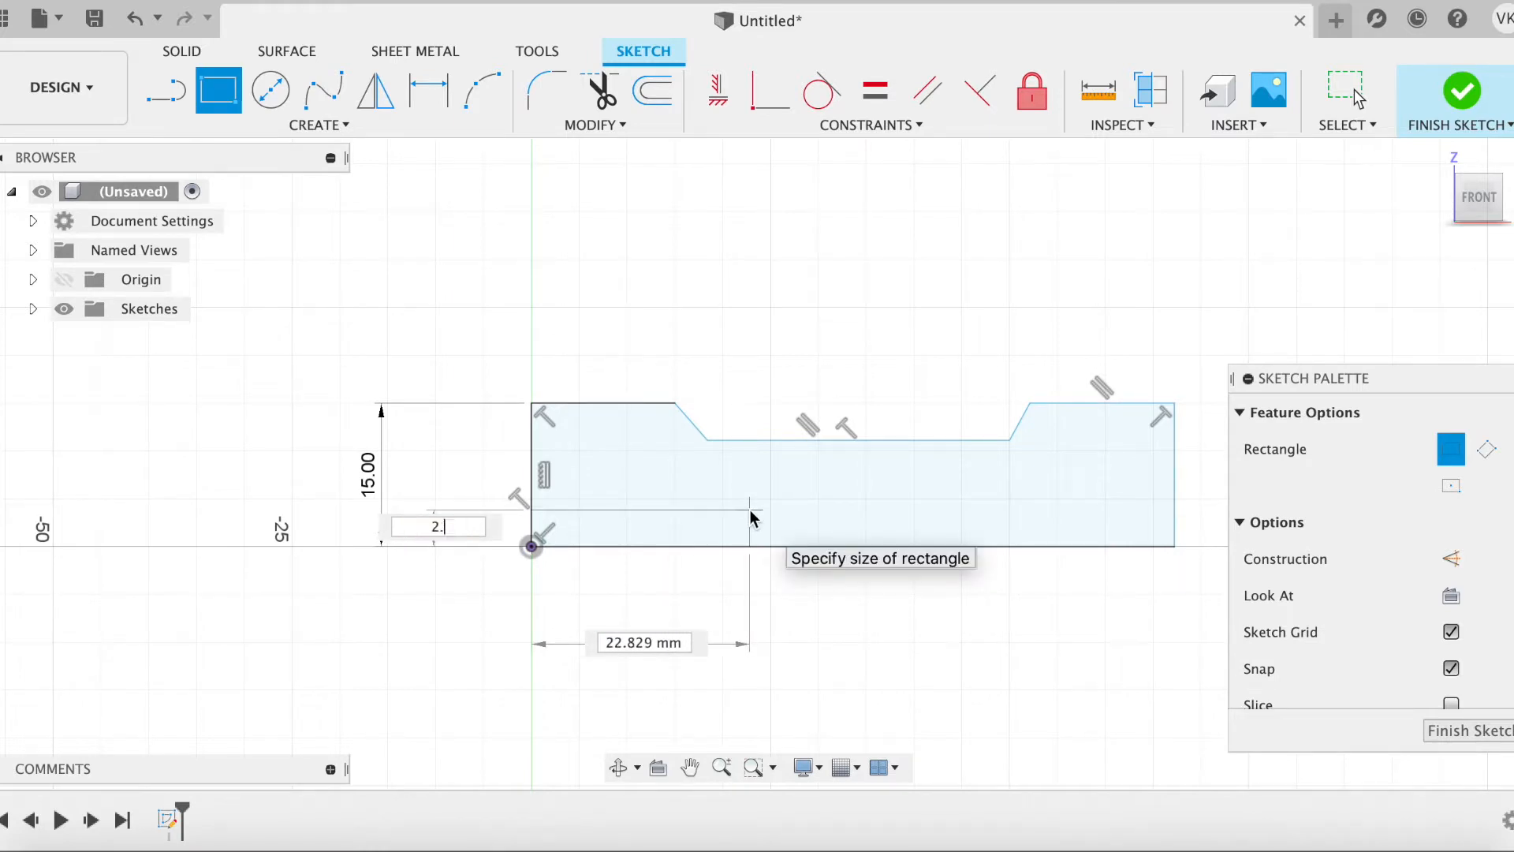
text(2.5)
key(Tab)
key(Tab)
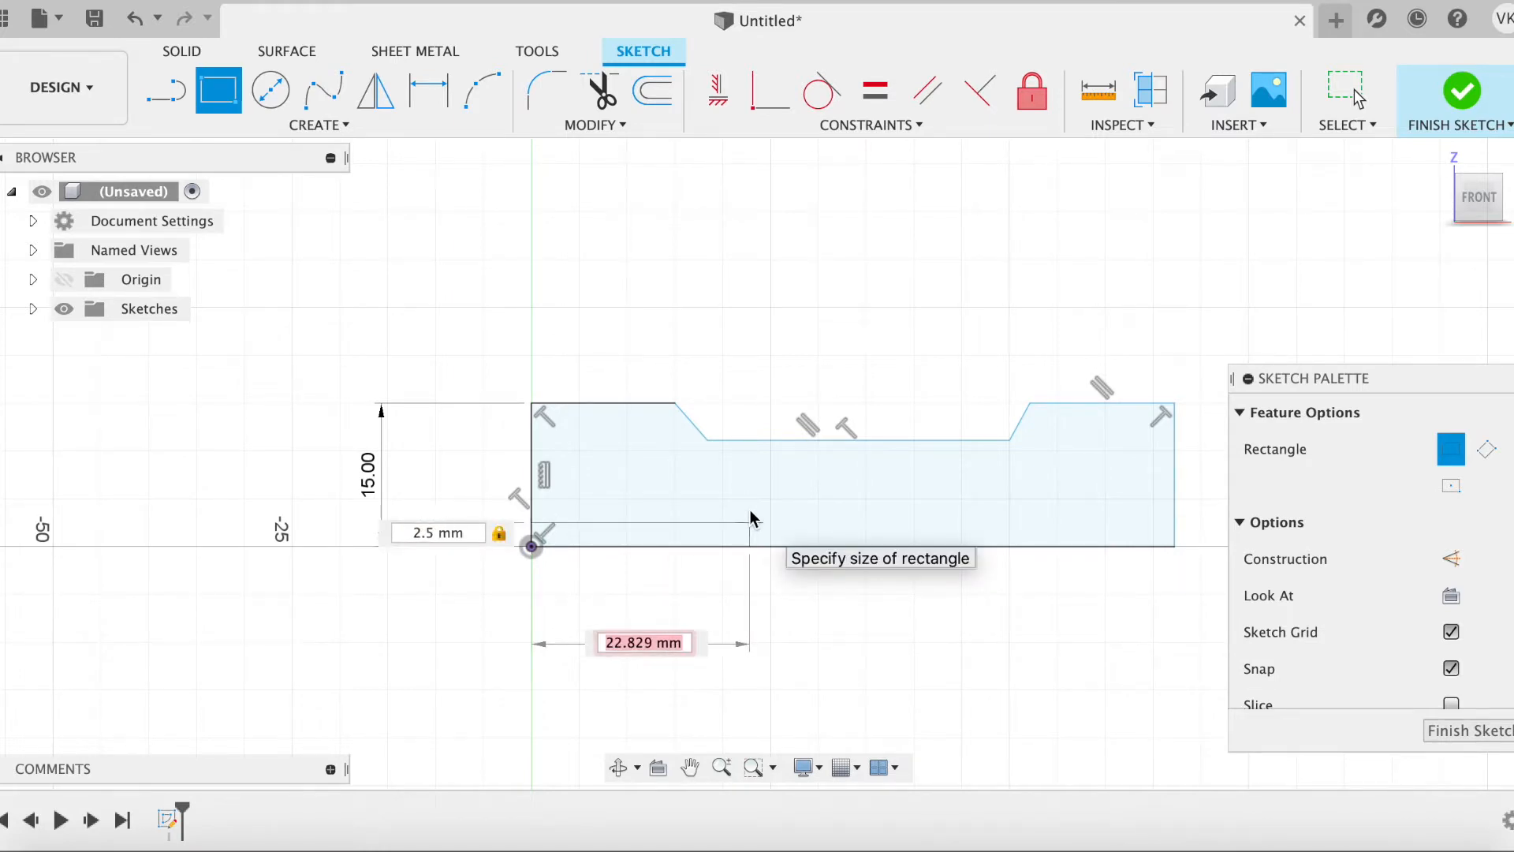
text(30)
key(Return)
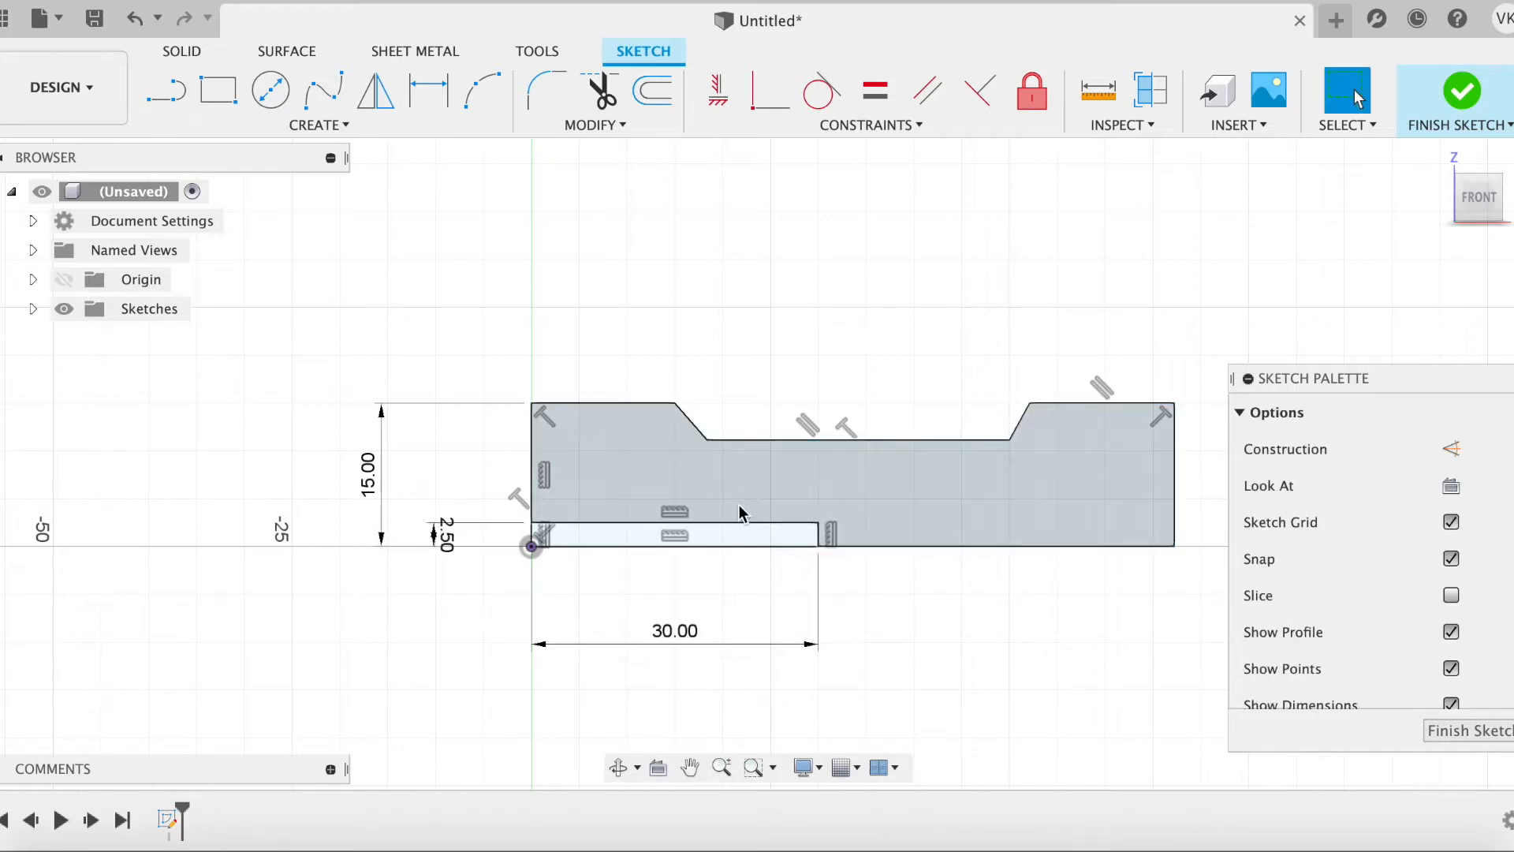
Step: Round the outer corners and the recess corners of the handle profile with 5 mm sketch fillets and finish the sketch
scroll(1033, 692, down, 1)
middle_drag(1033, 693, 909, 699)
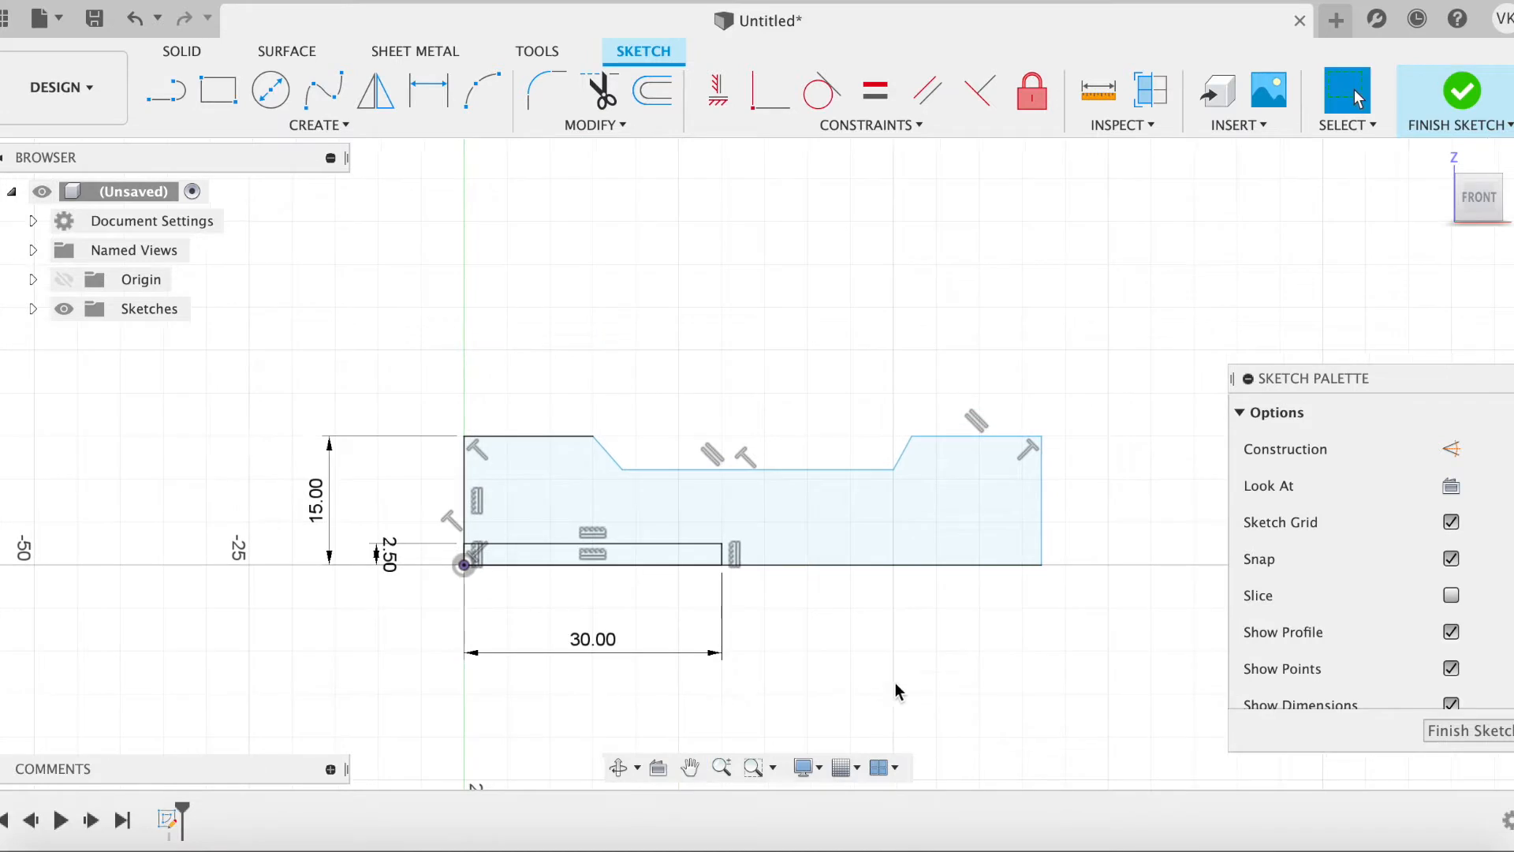
click(545, 91)
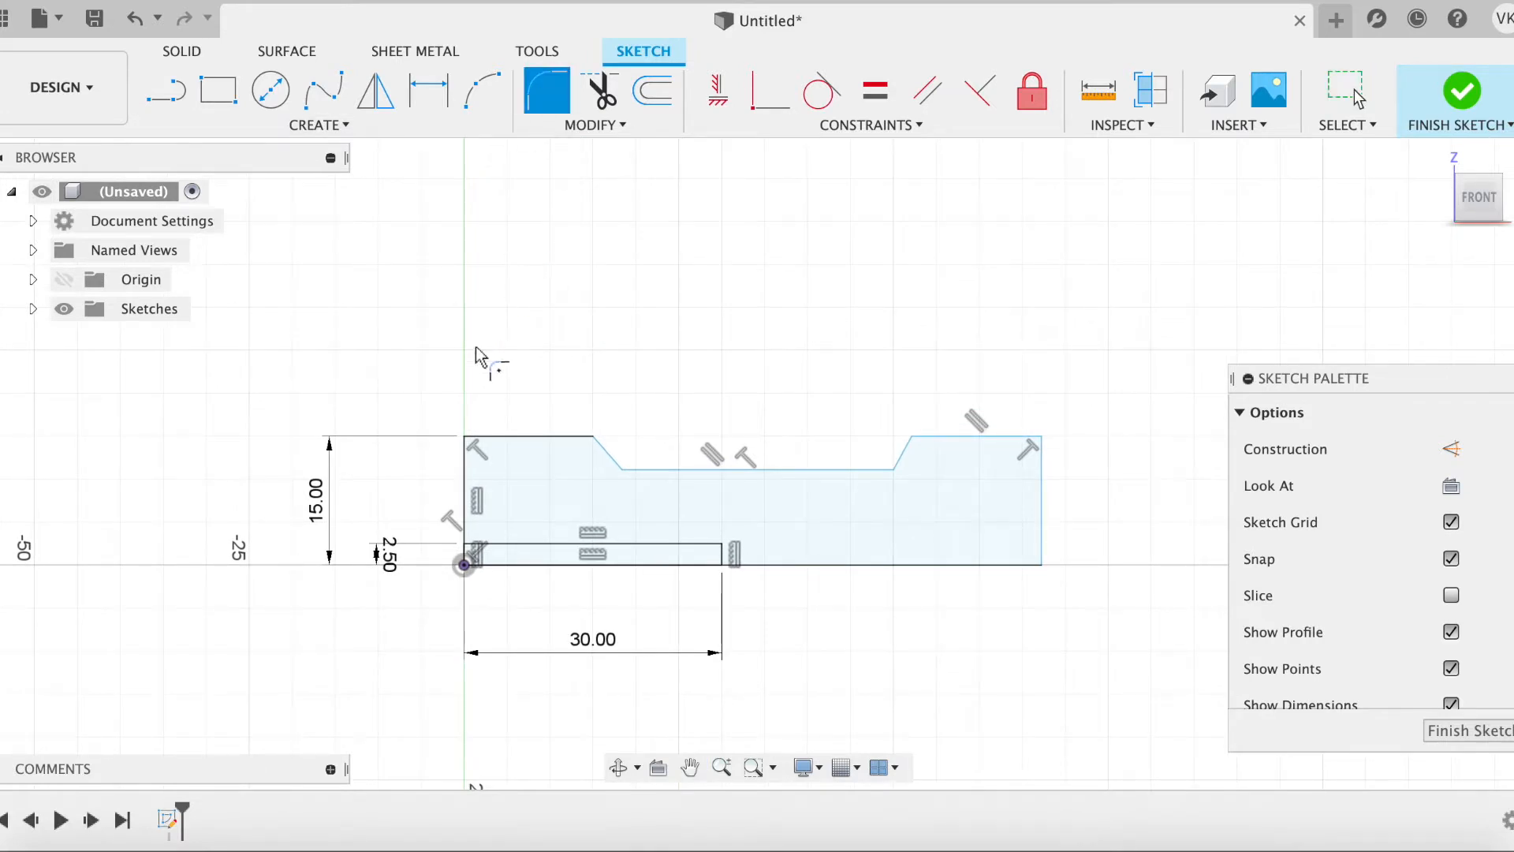
click(464, 439)
click(622, 469)
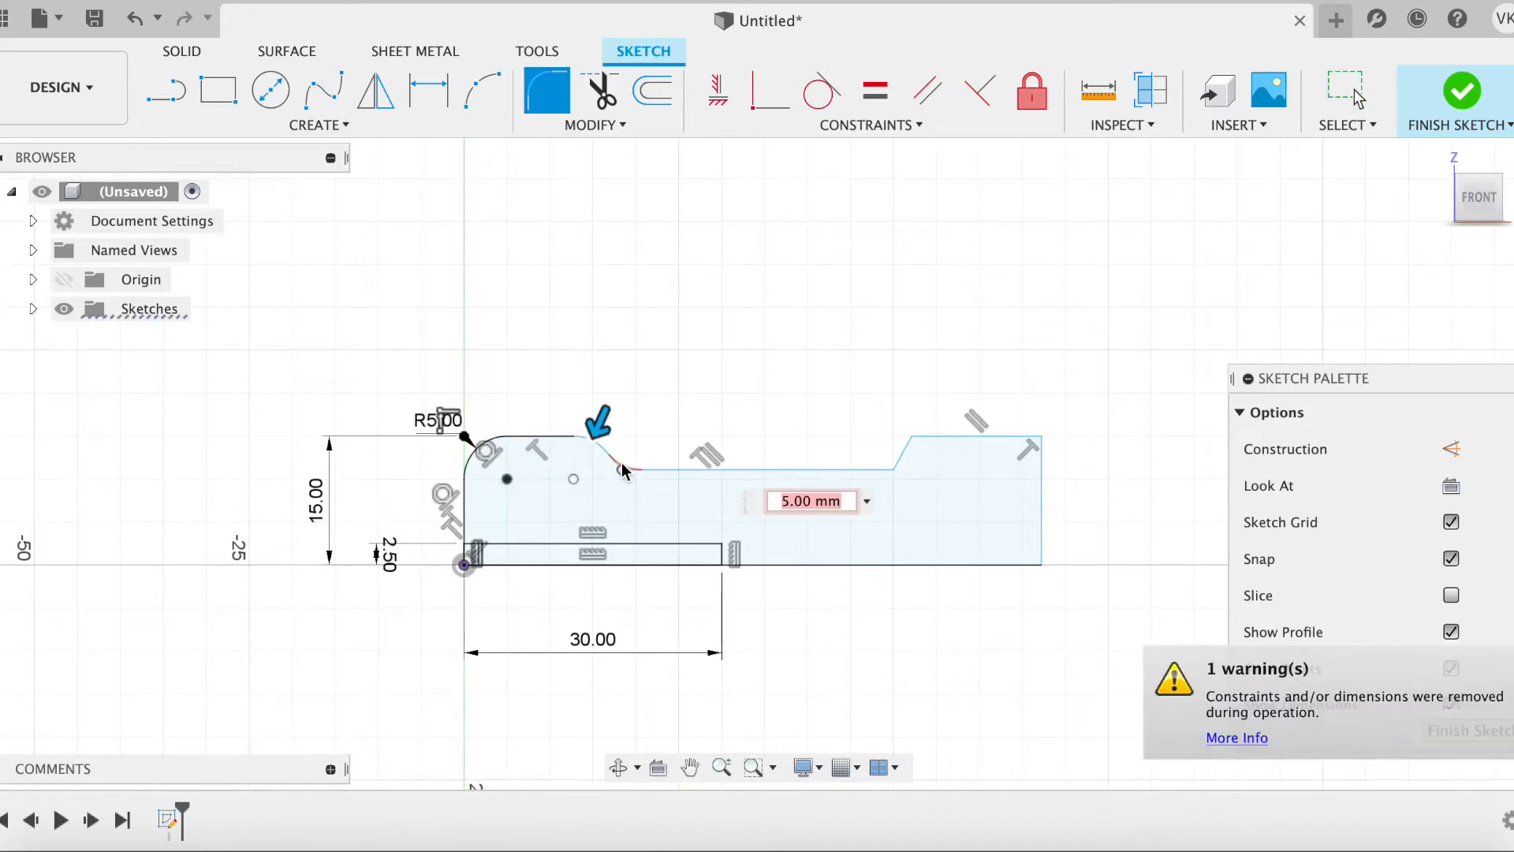
click(903, 477)
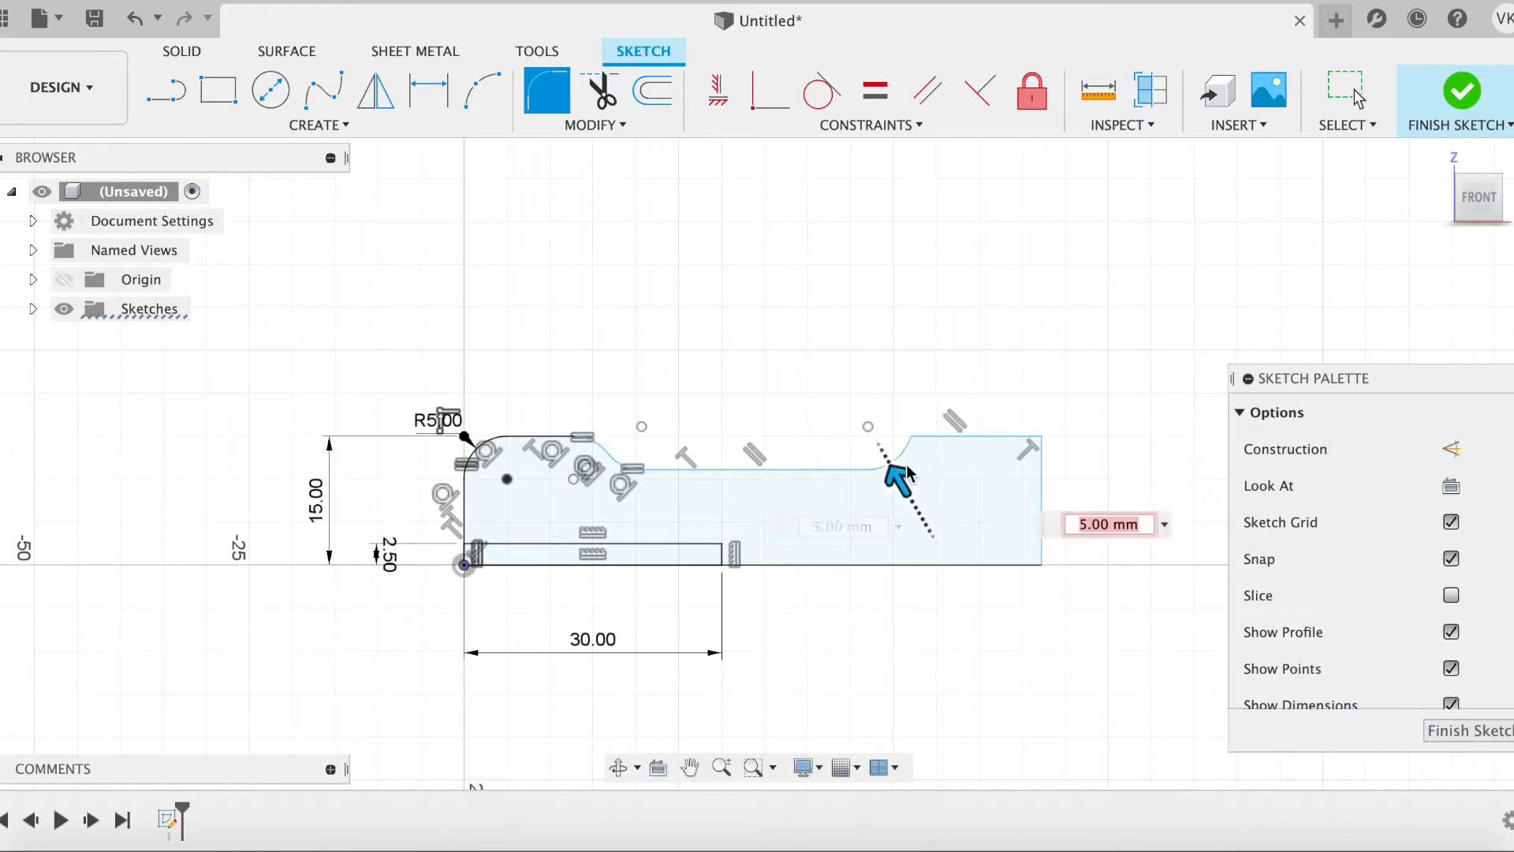
click(913, 450)
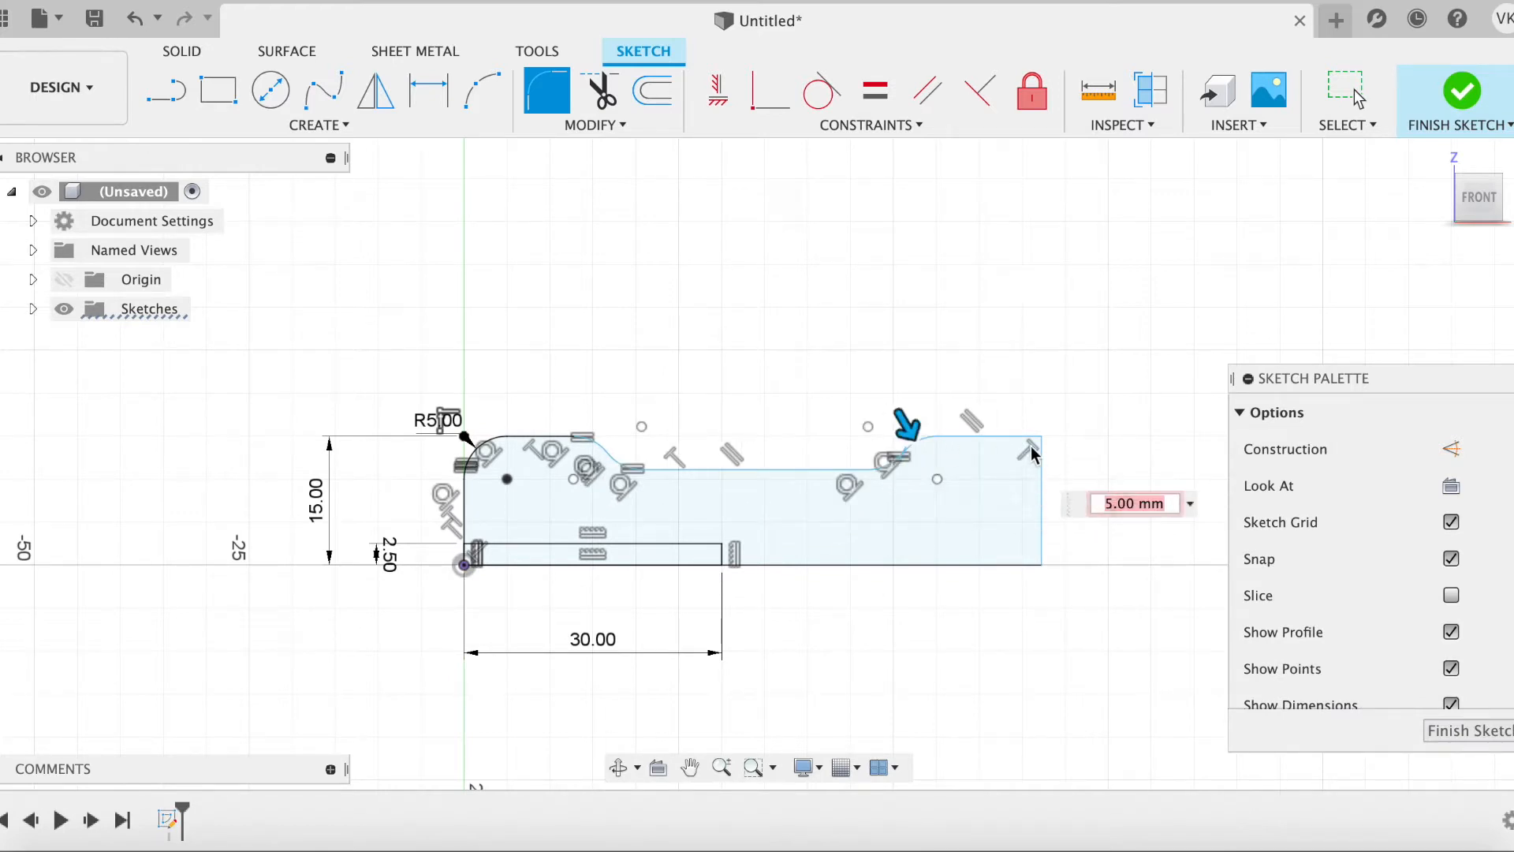
click(1038, 447)
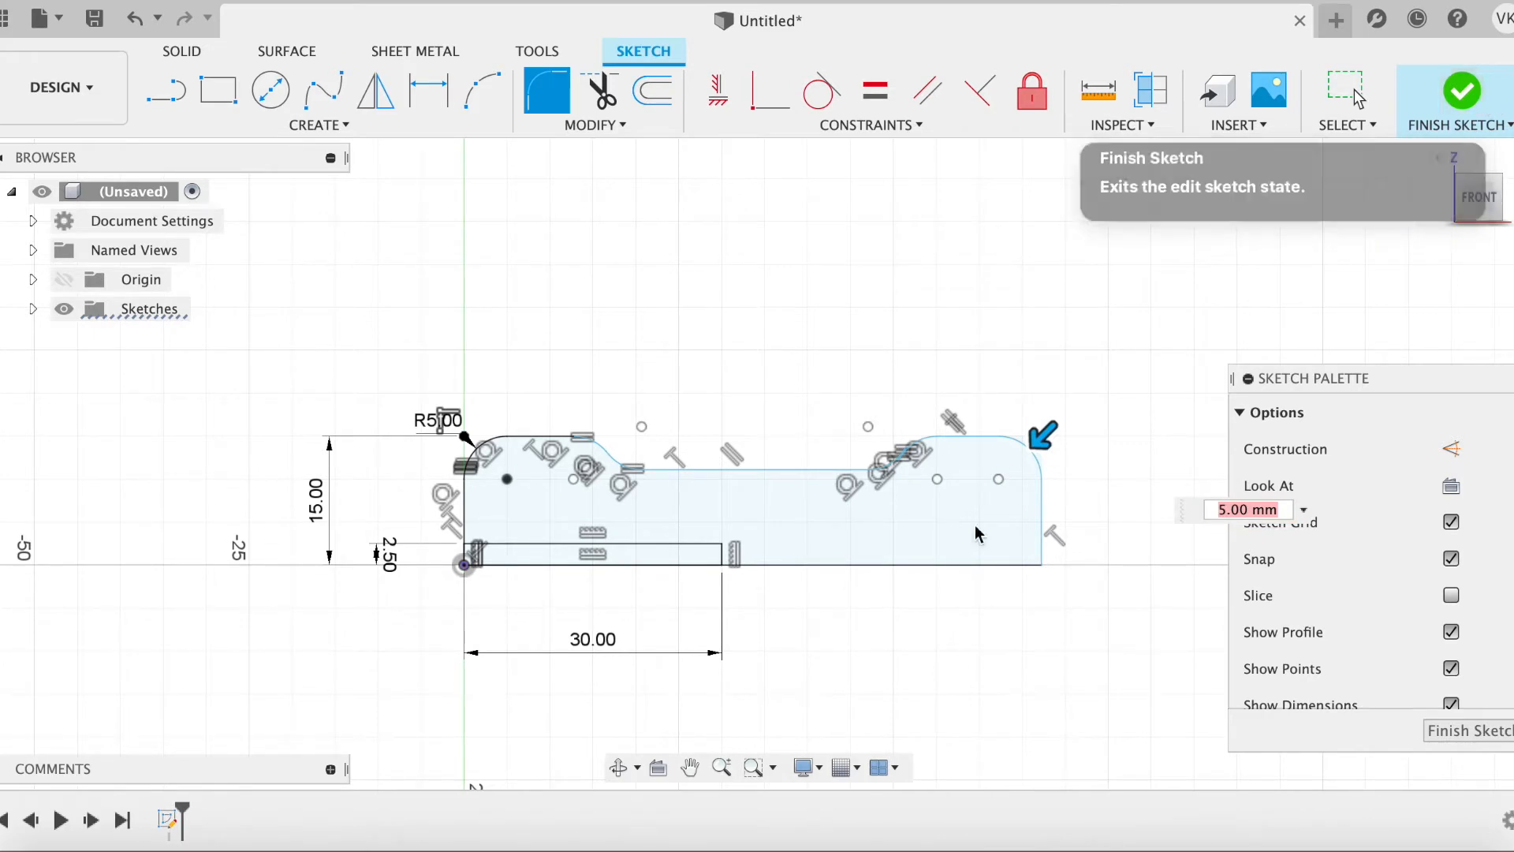
click(1448, 98)
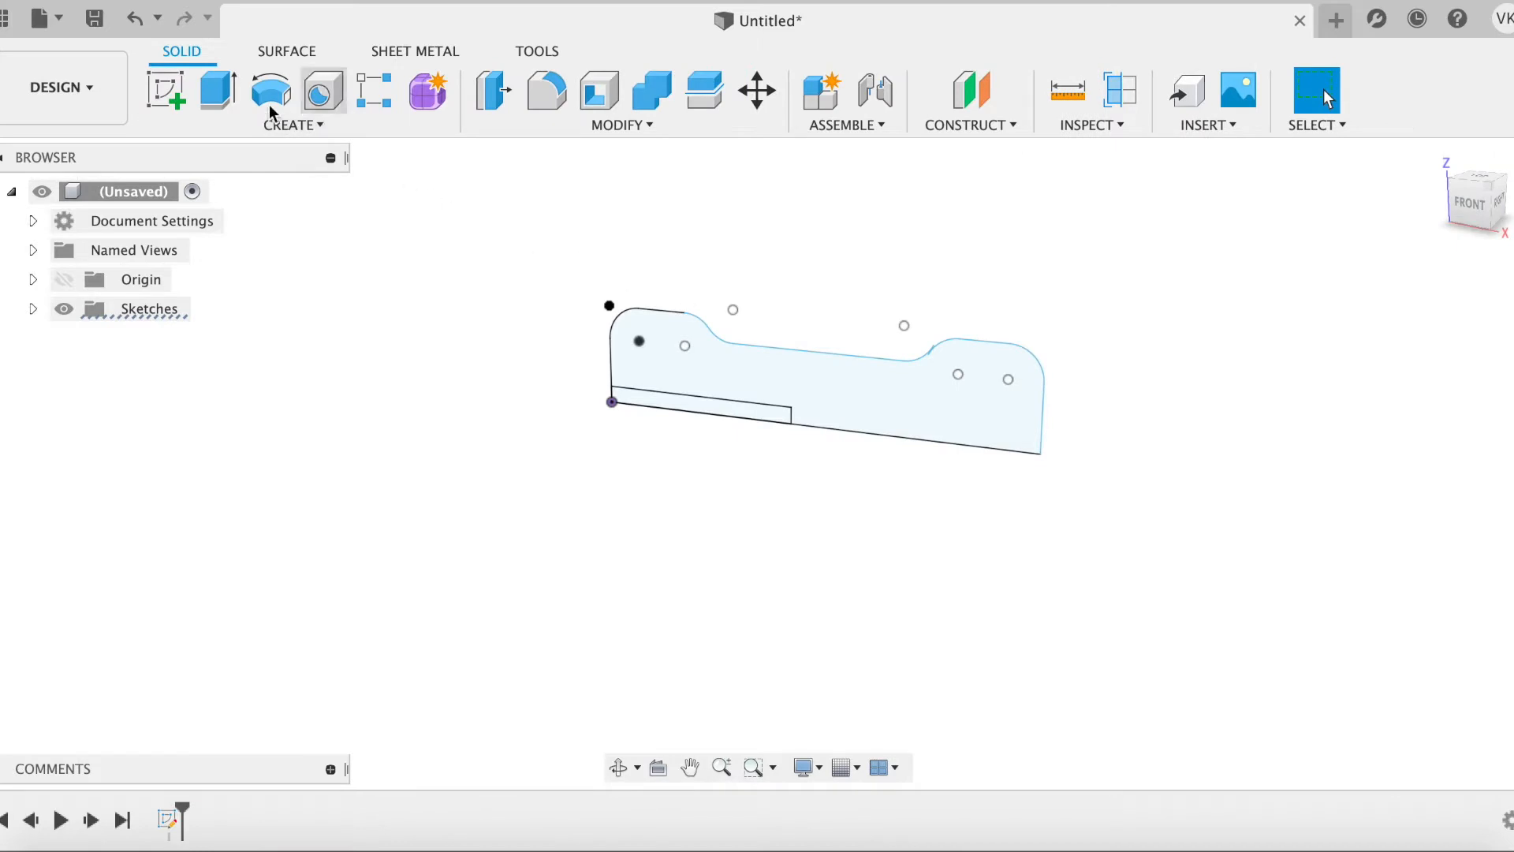
Step: Revolve the large handle profile, without the small rectangle, 360 degrees about the X axis as a new body
click(271, 93)
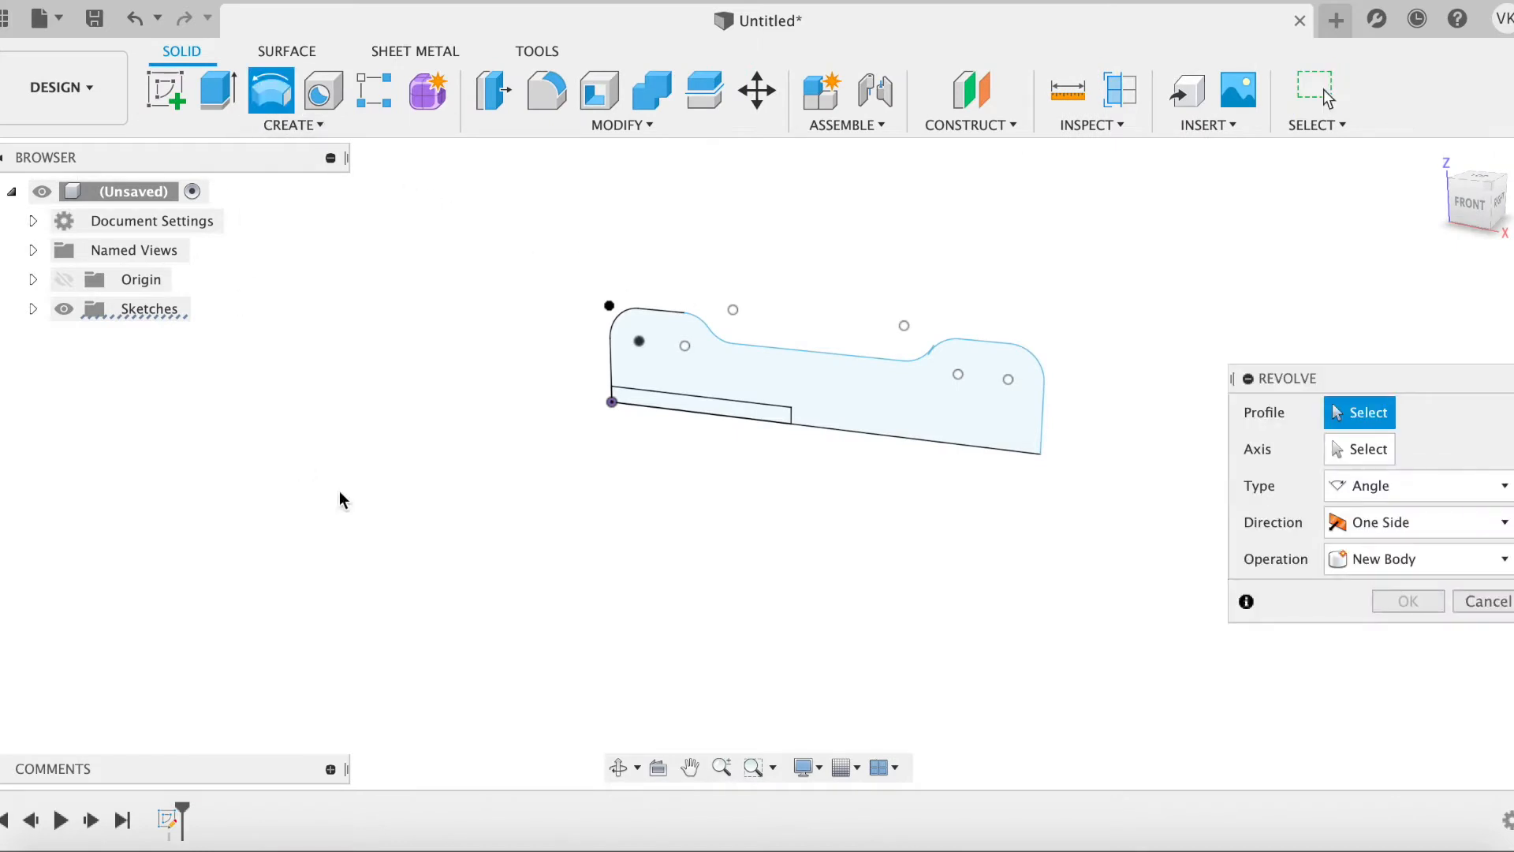
click(907, 423)
click(1338, 449)
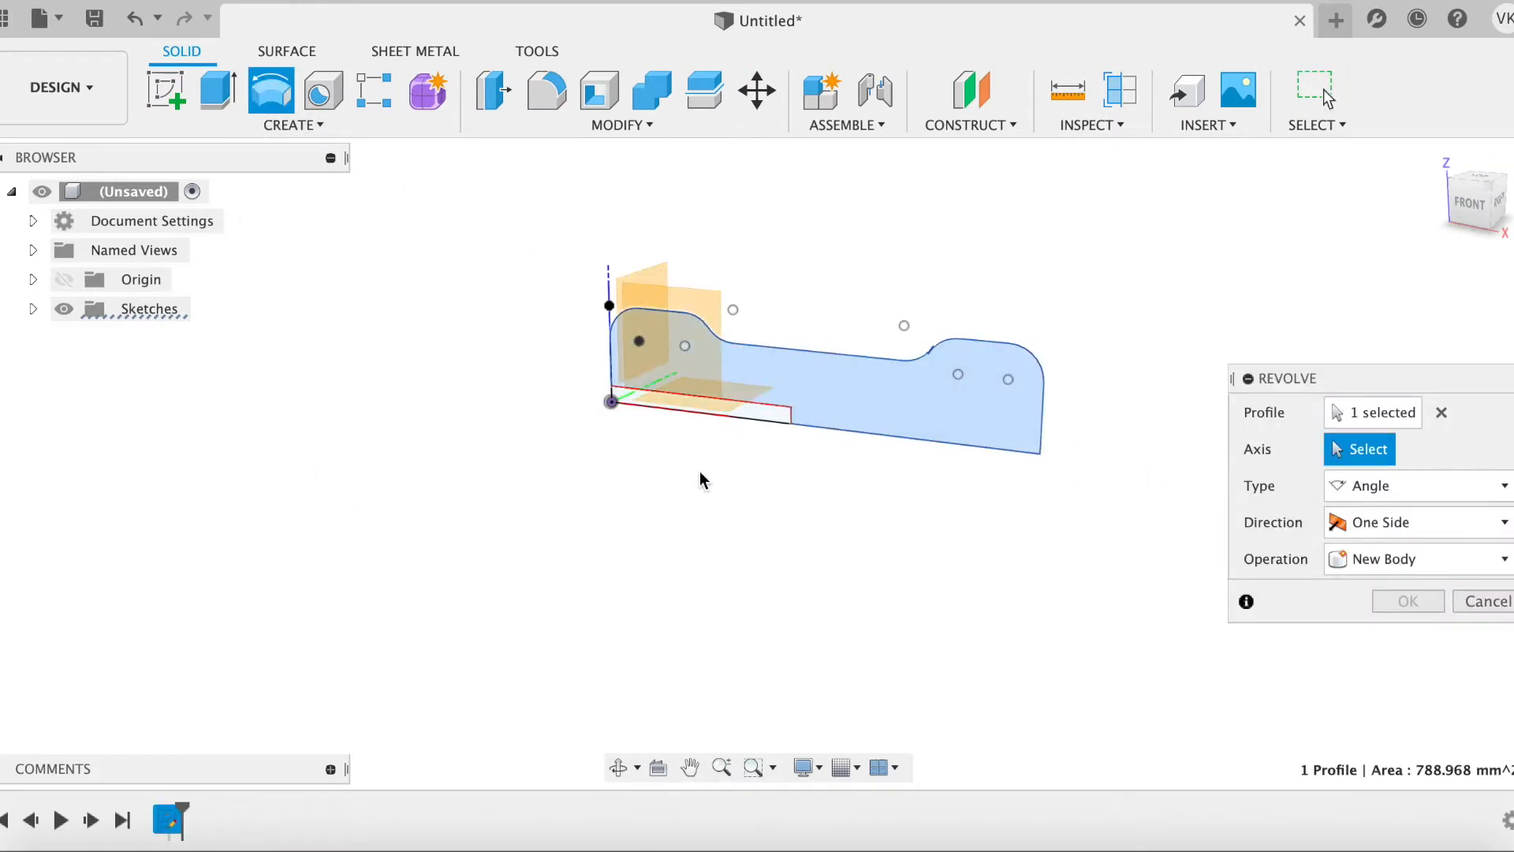
click(688, 417)
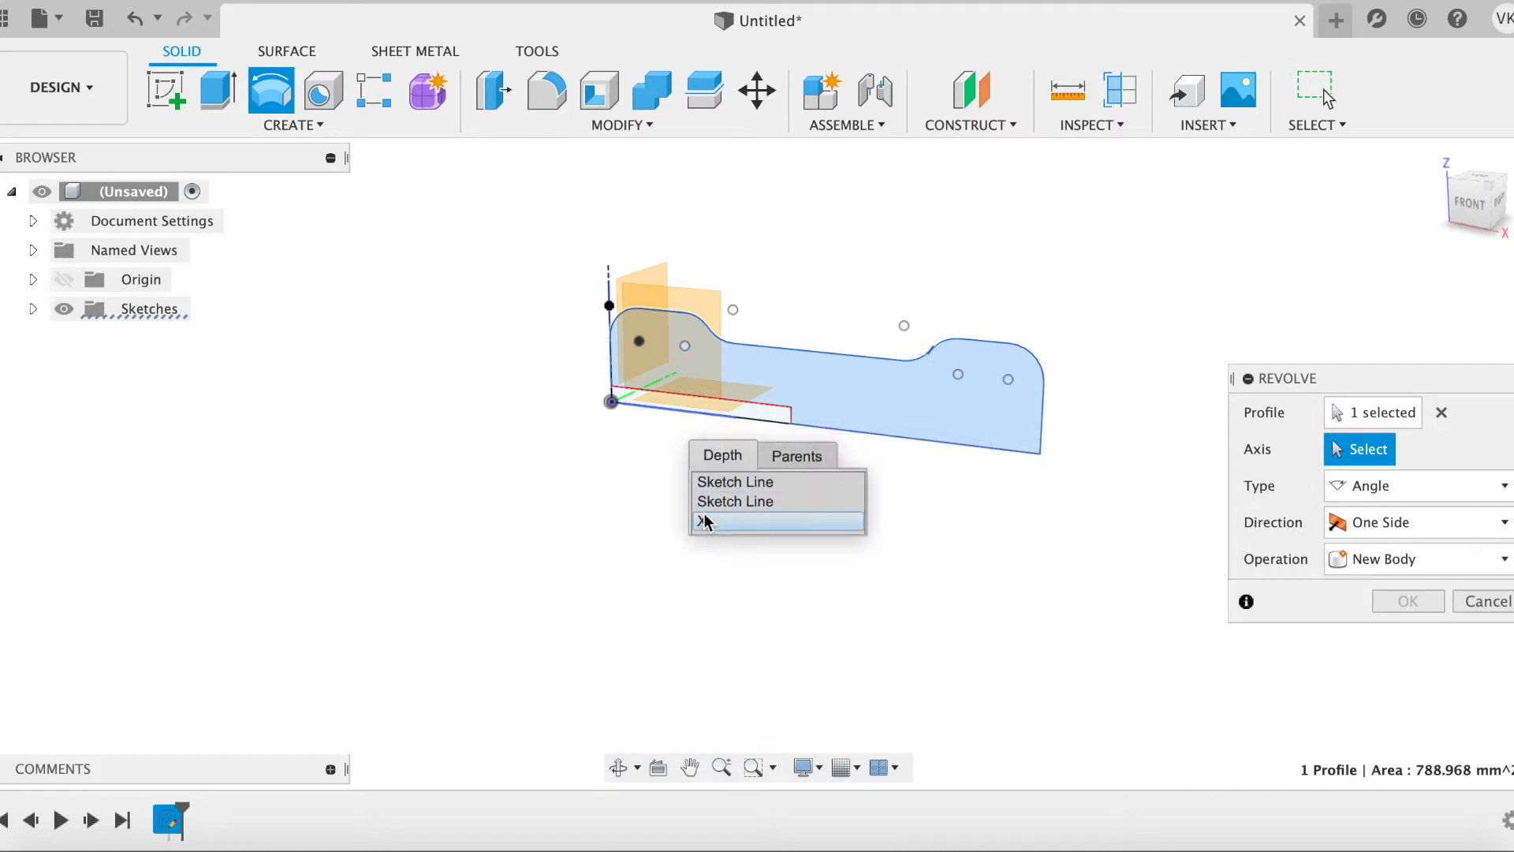
click(705, 520)
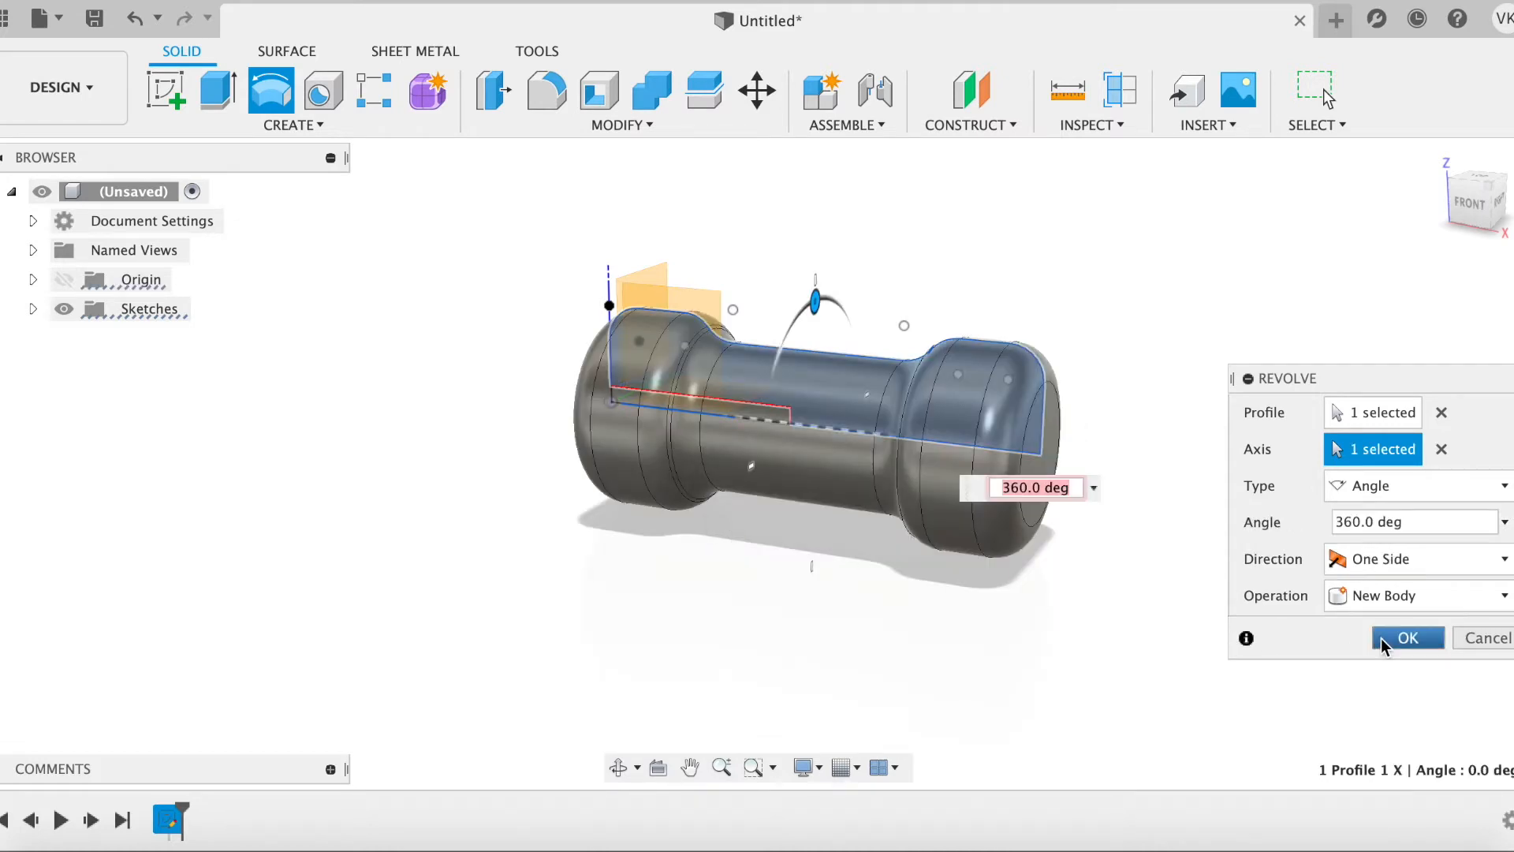
click(1381, 640)
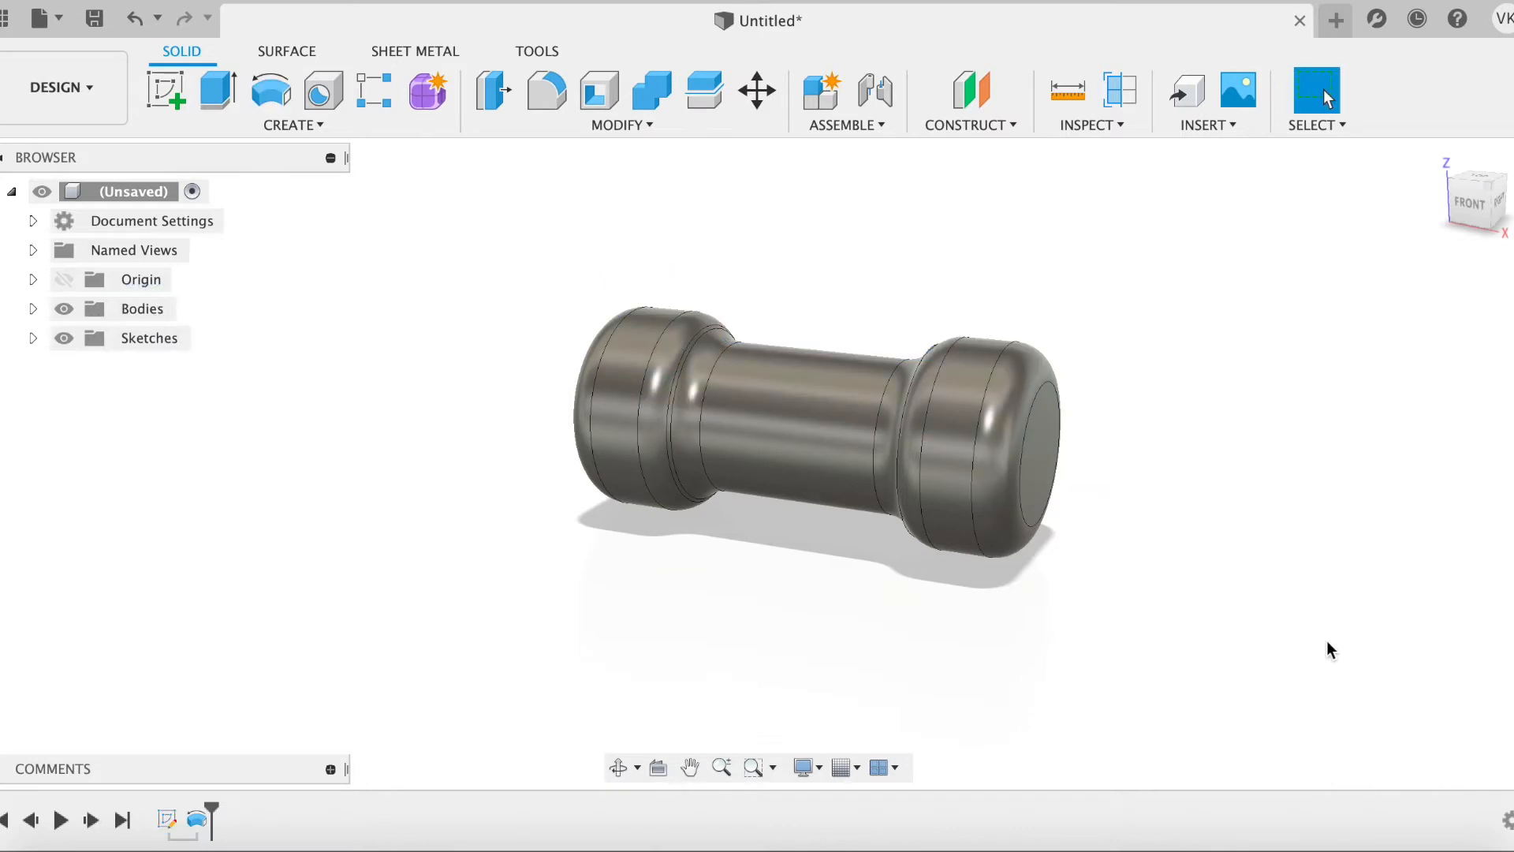
Step: Create and activate a new internal standard component named Screw Bit
shift+middle_drag(988, 665, 1021, 653)
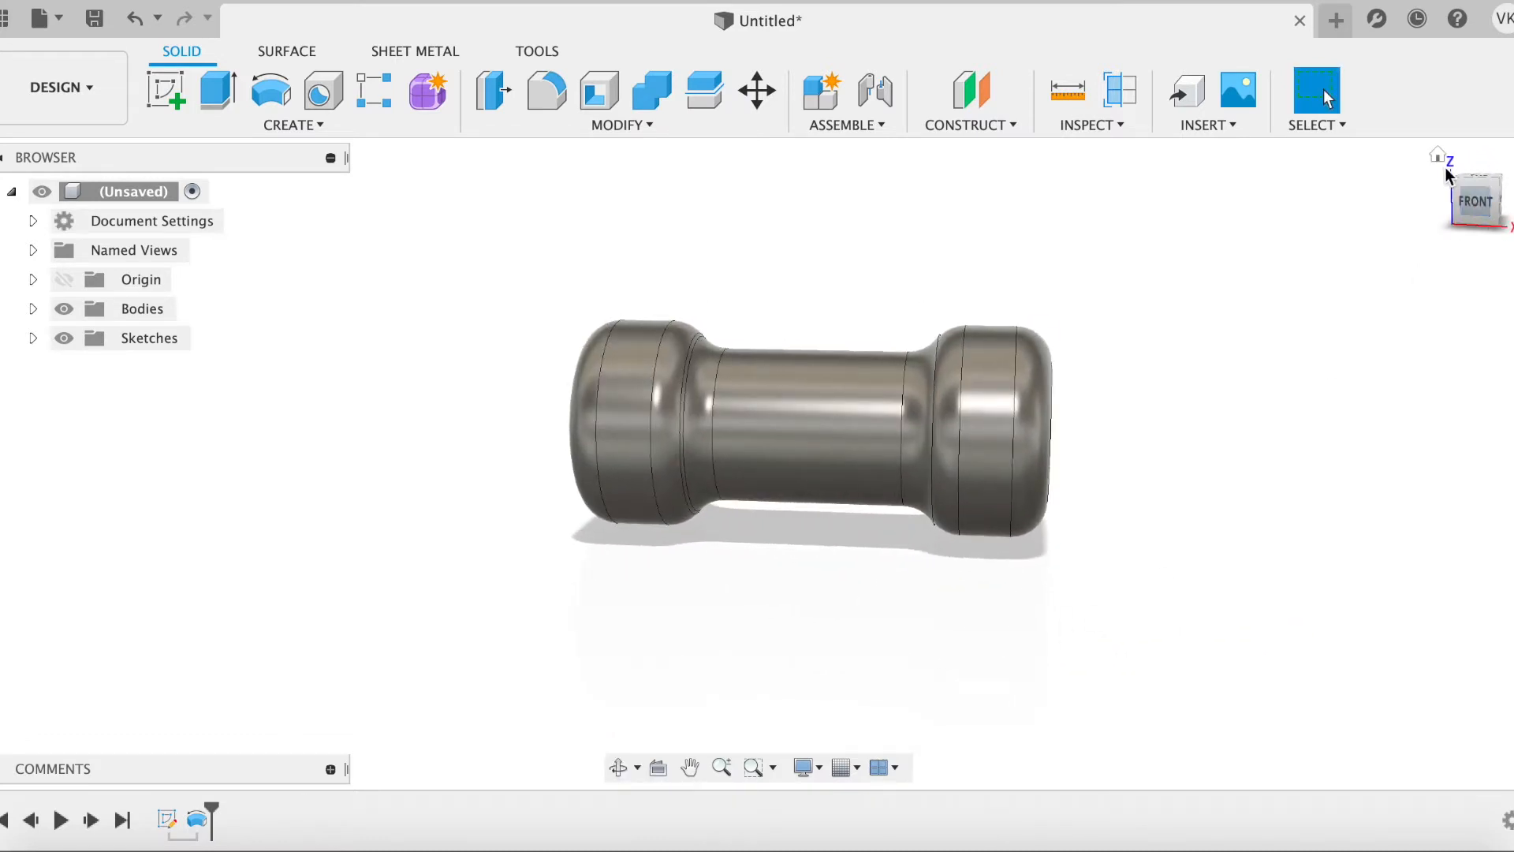
click(1439, 158)
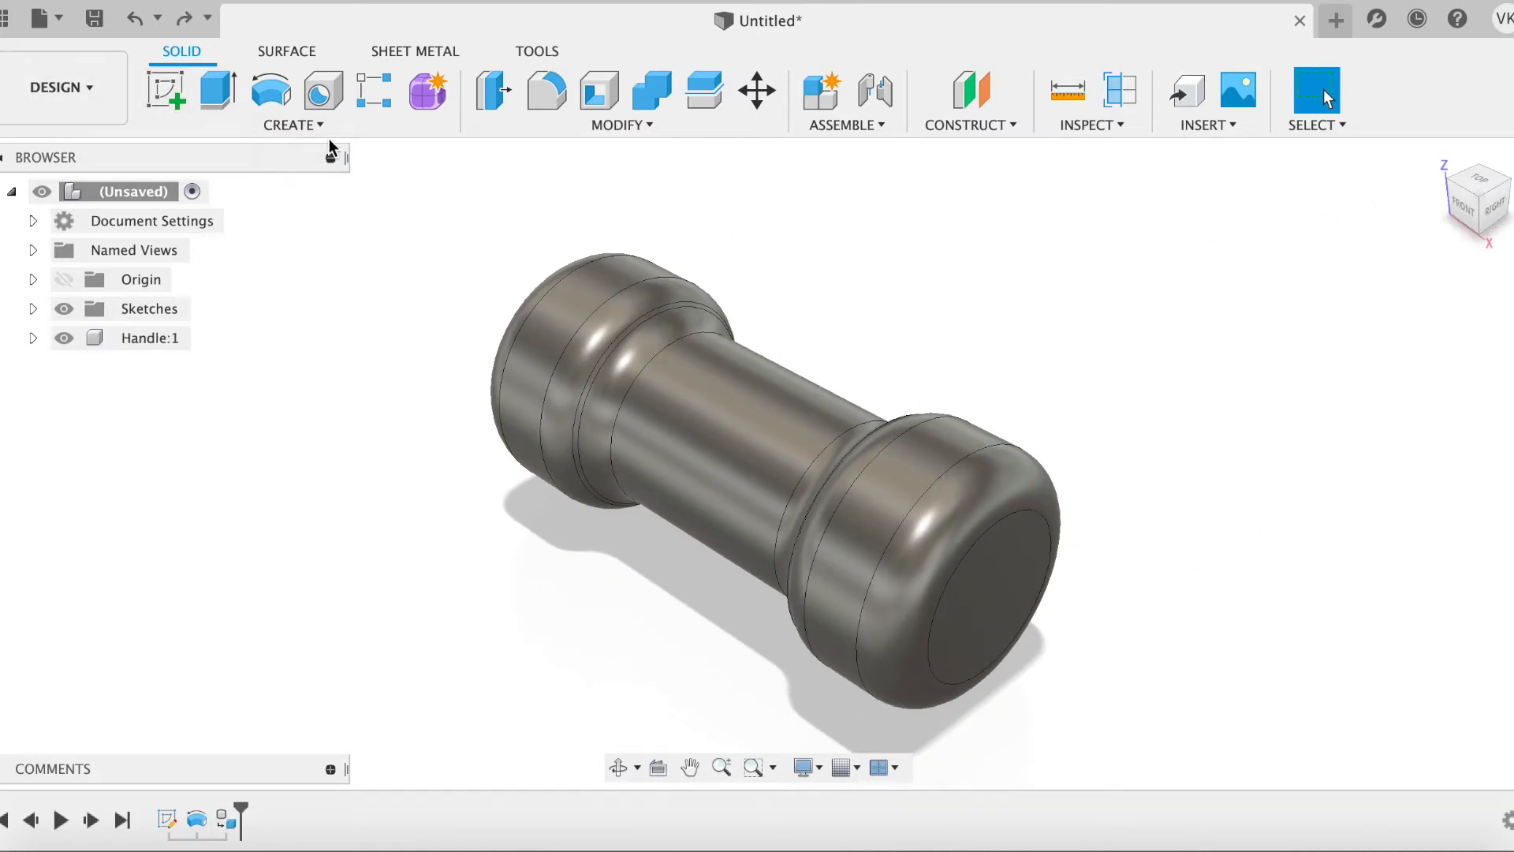
click(309, 125)
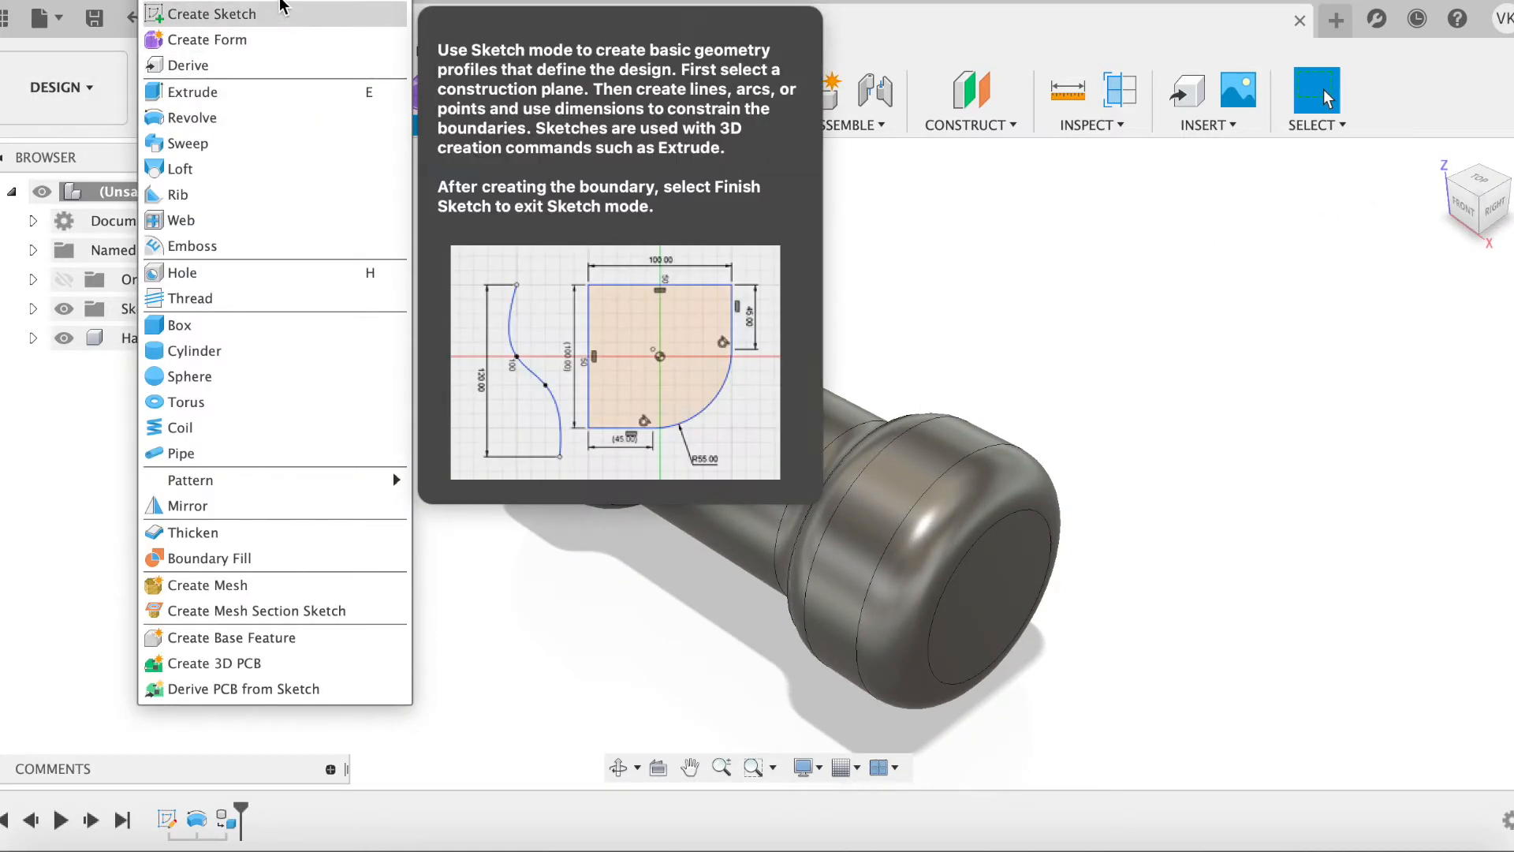
click(277, 2)
click(1304, 525)
drag(1192, 522, 1333, 525)
text(Screw Bit)
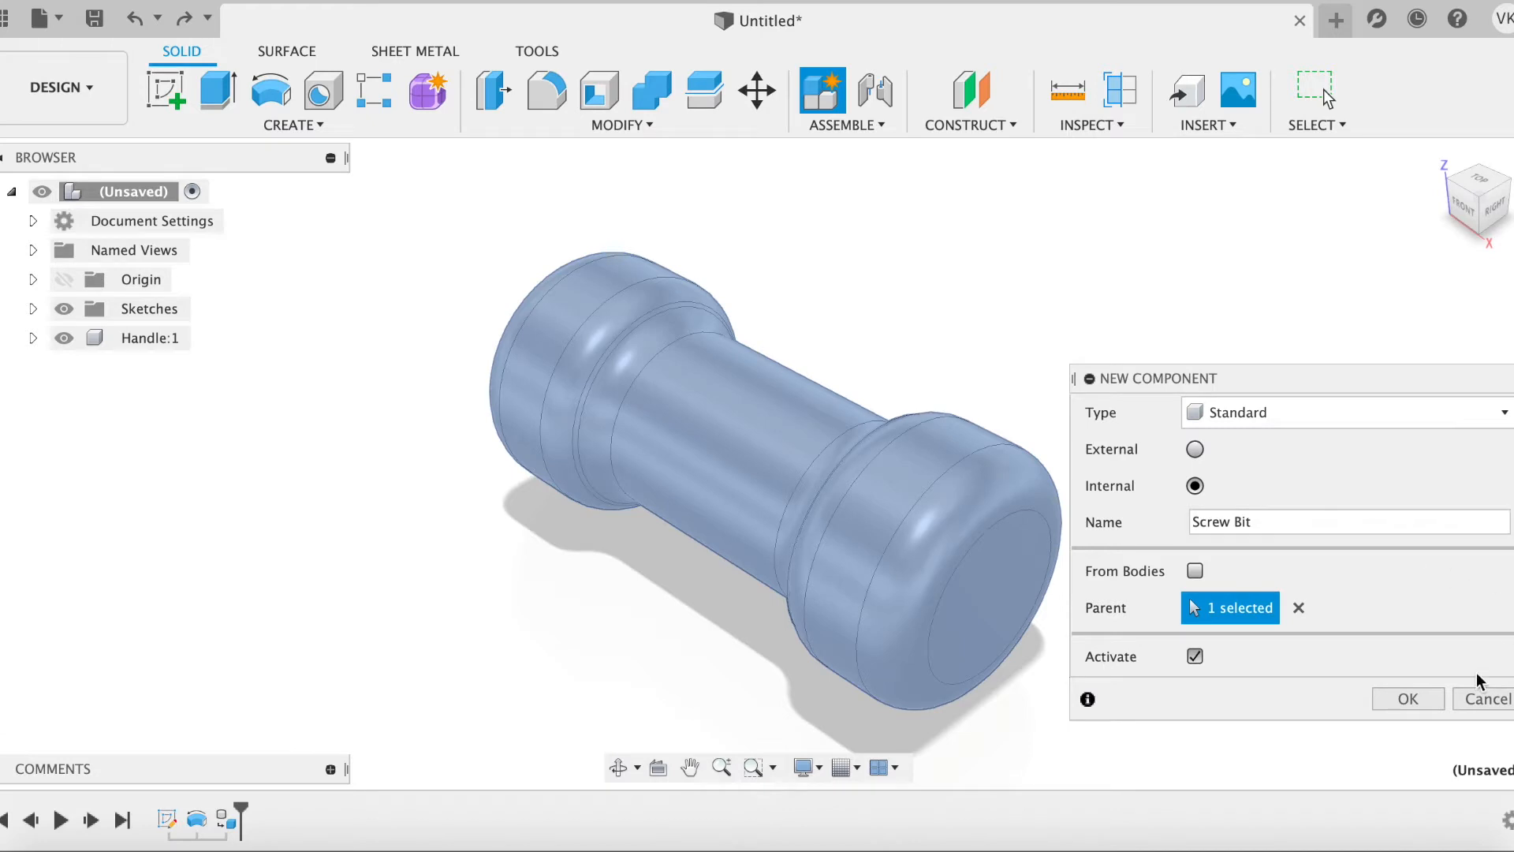
click(1407, 699)
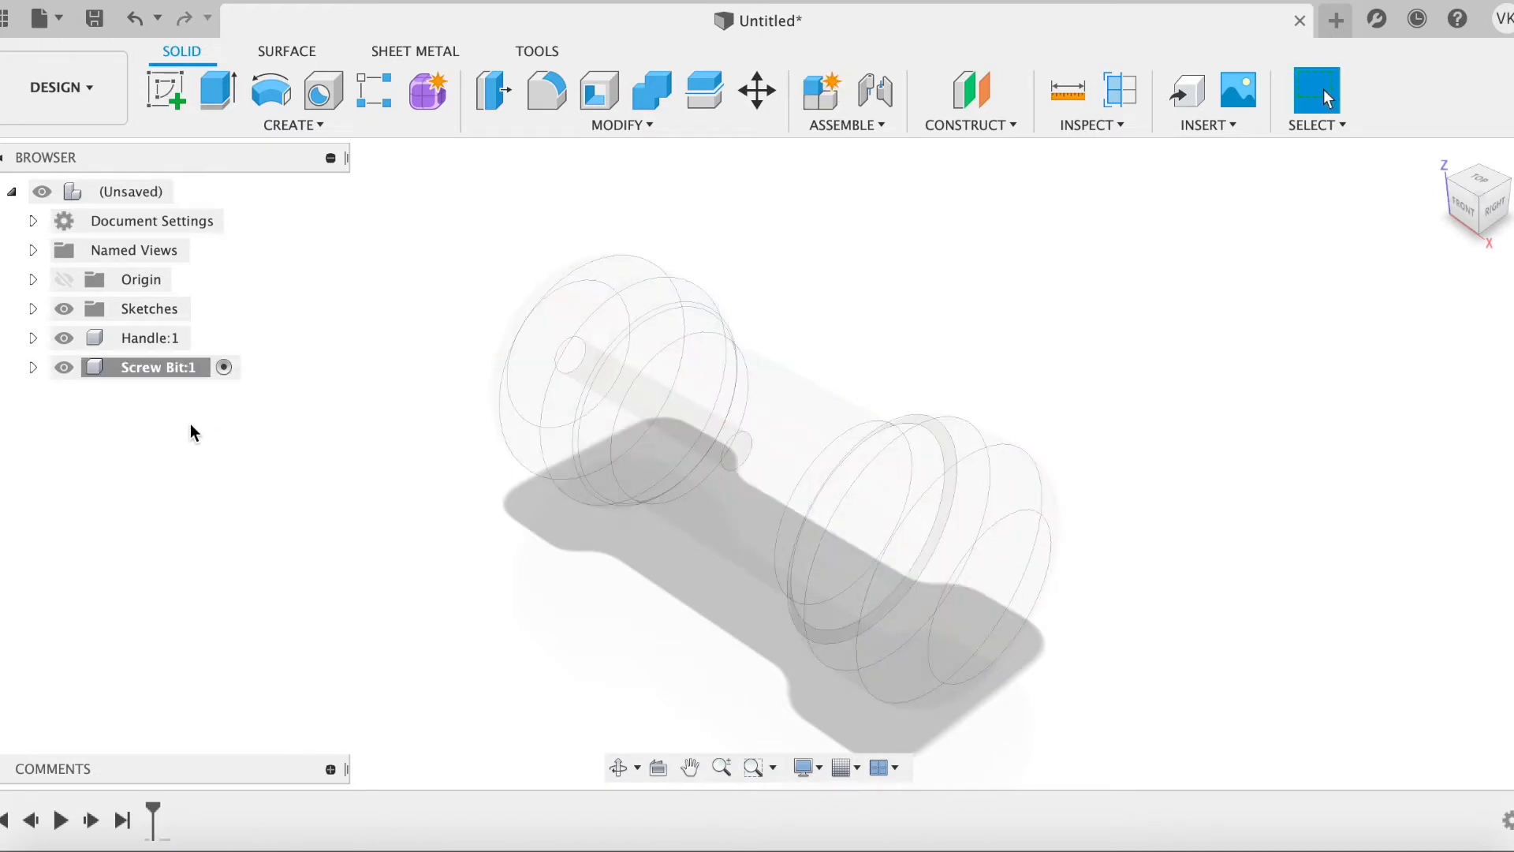
Step: Sketch a rectangle 80 mm long and 2.5 mm high on the front plane, from the bore's inner end on the axis outward past the handle
click(1463, 201)
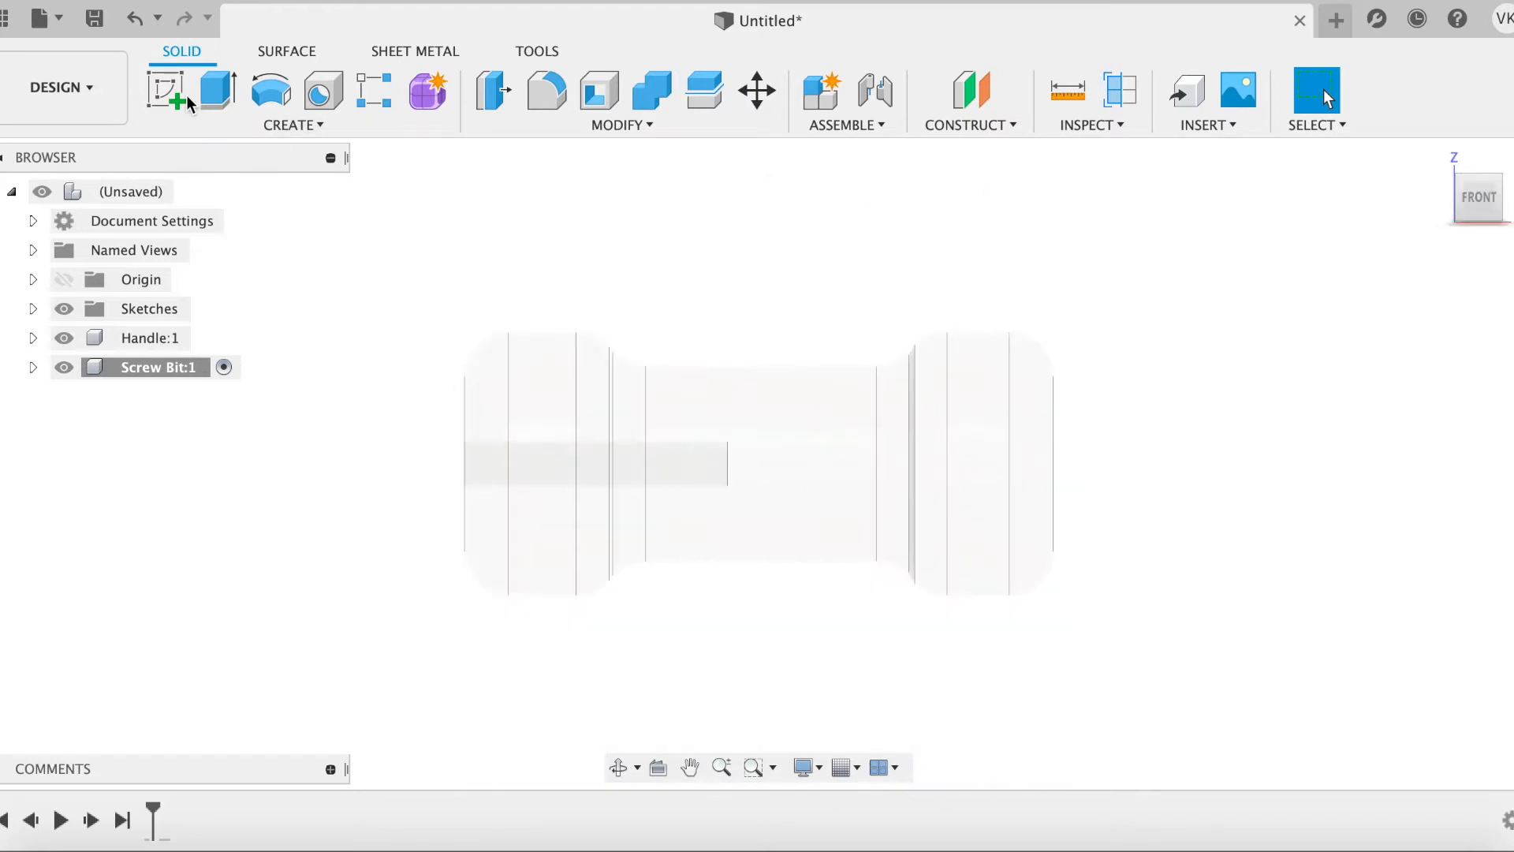
click(166, 89)
click(514, 412)
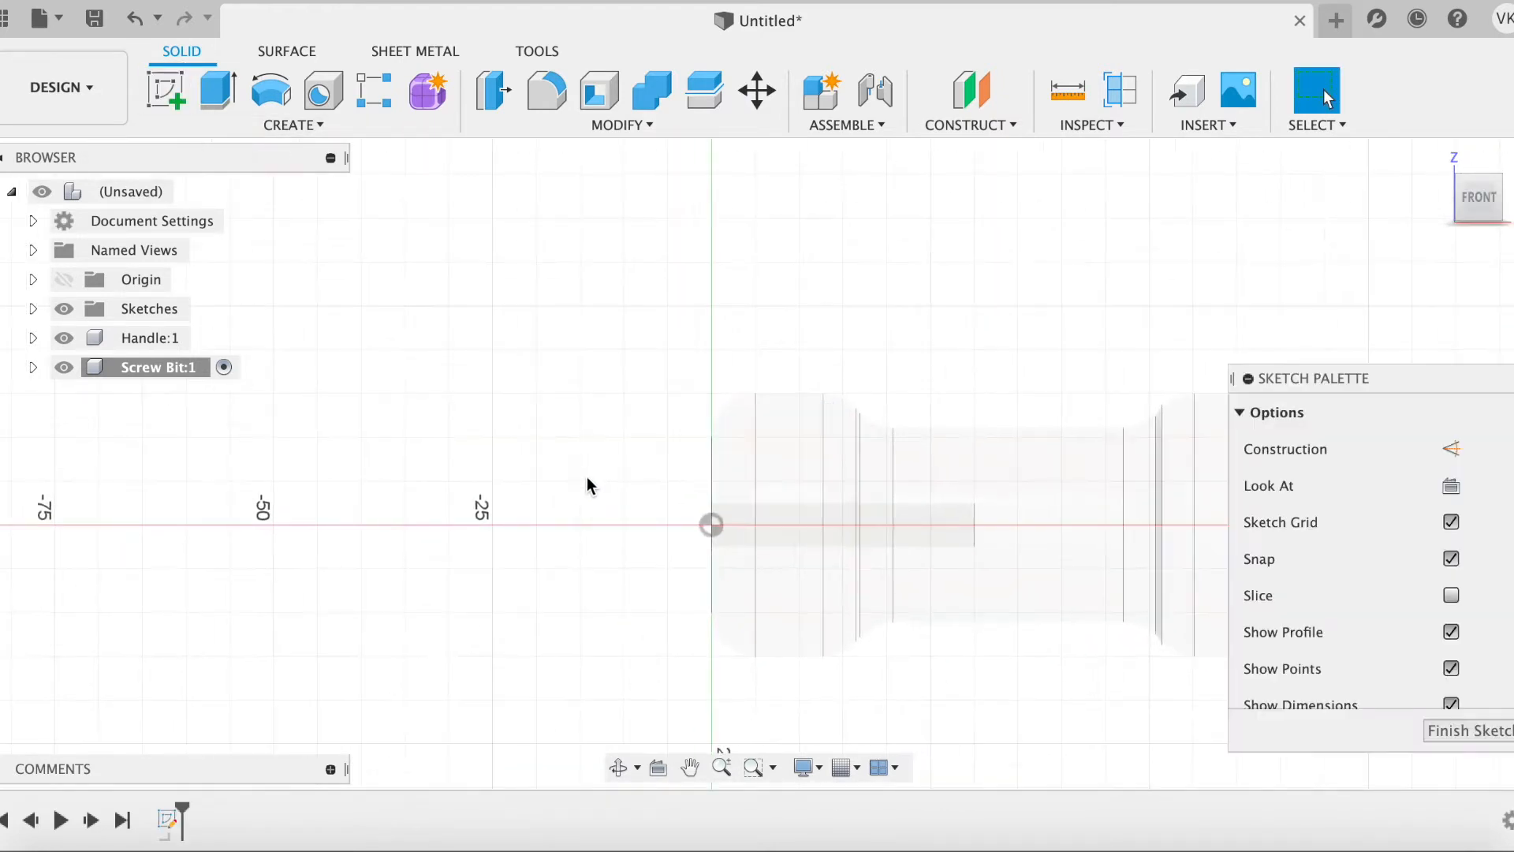
click(218, 90)
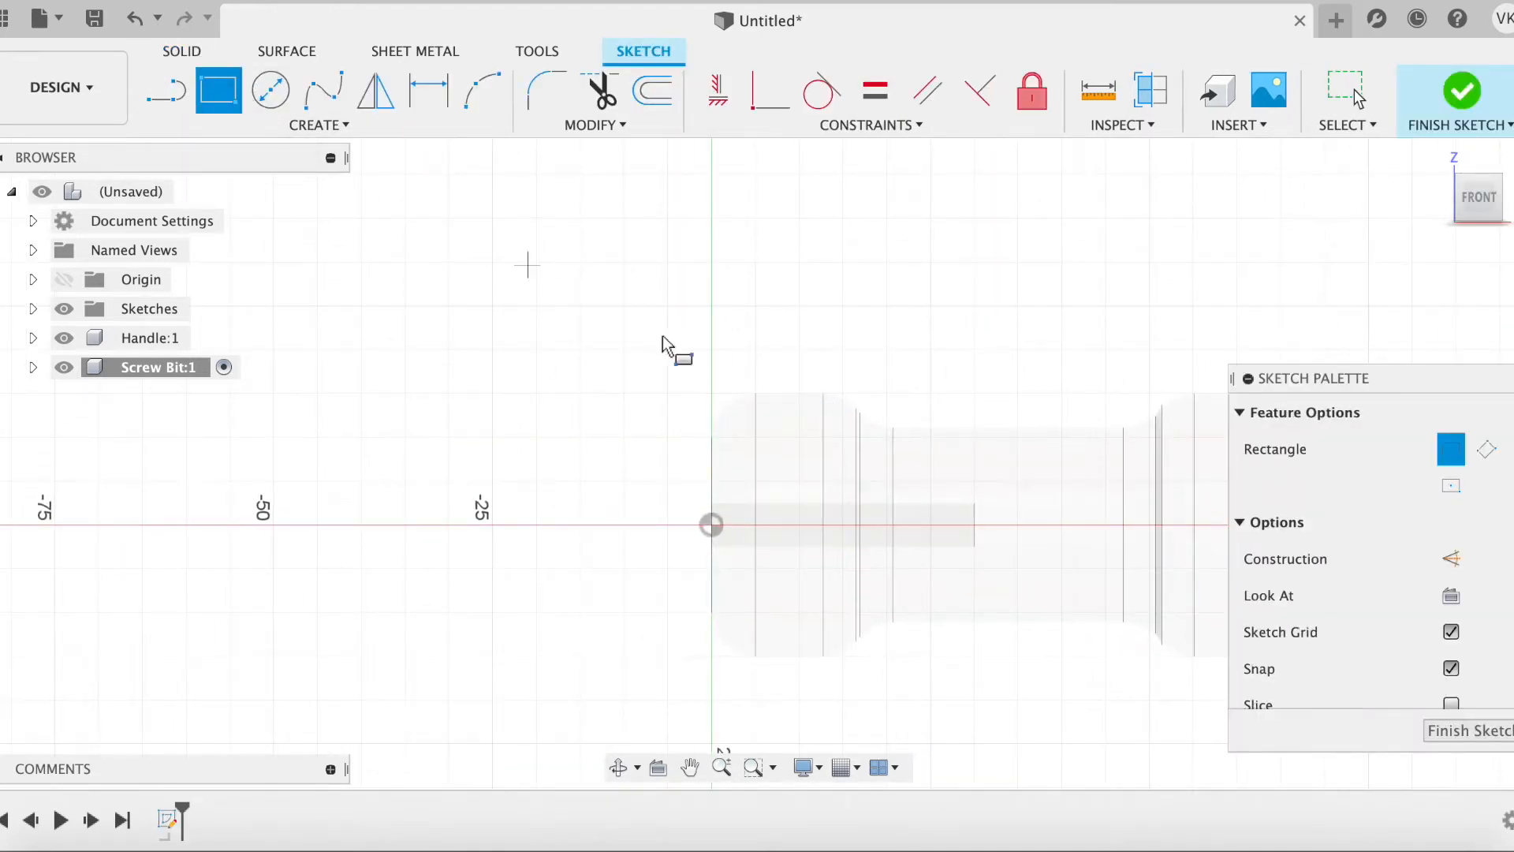
click(974, 525)
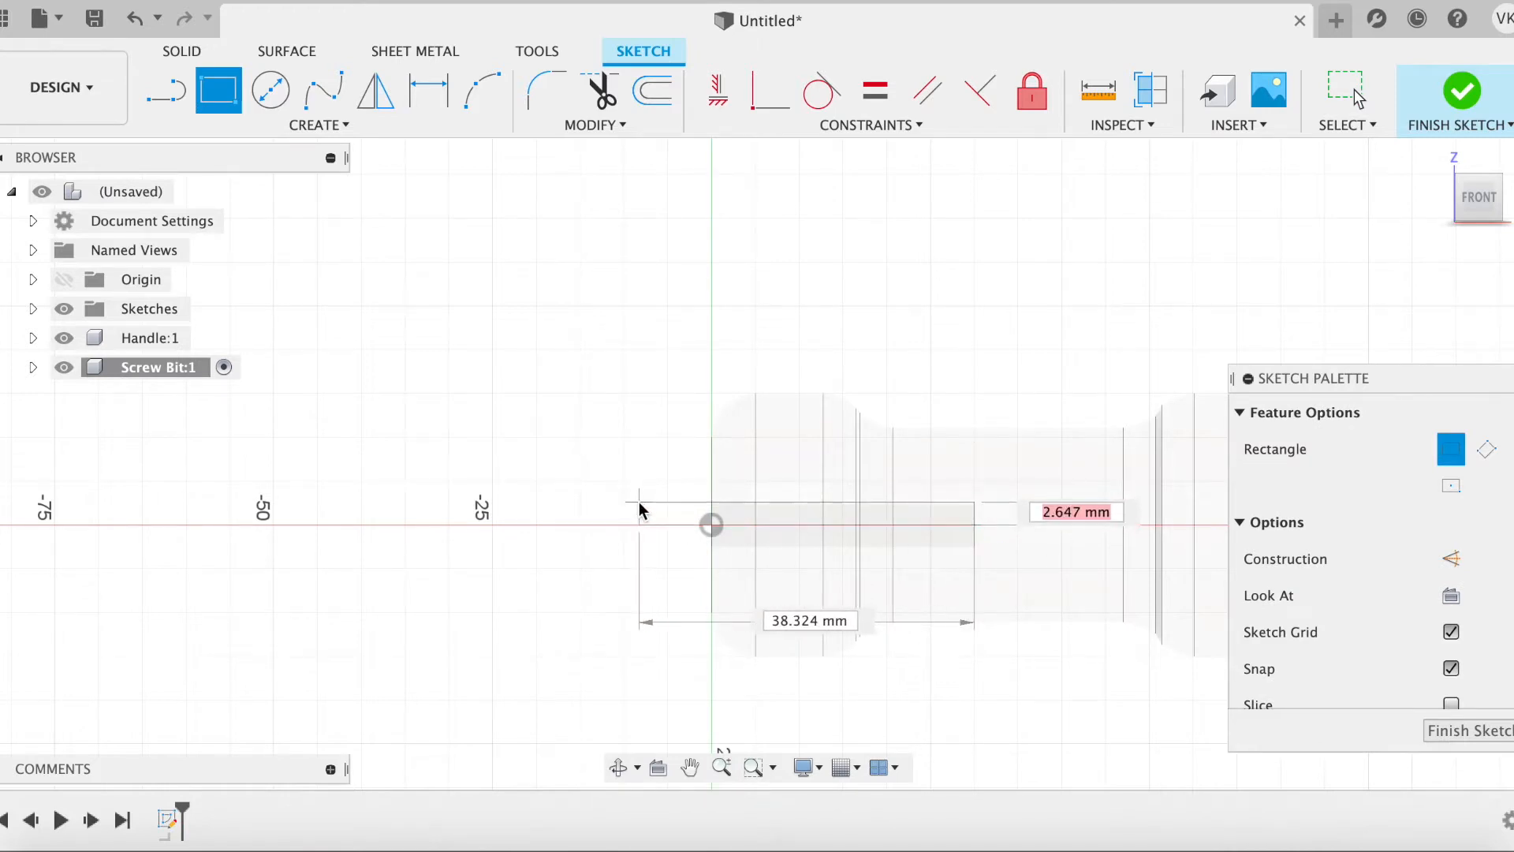
text(2.5)
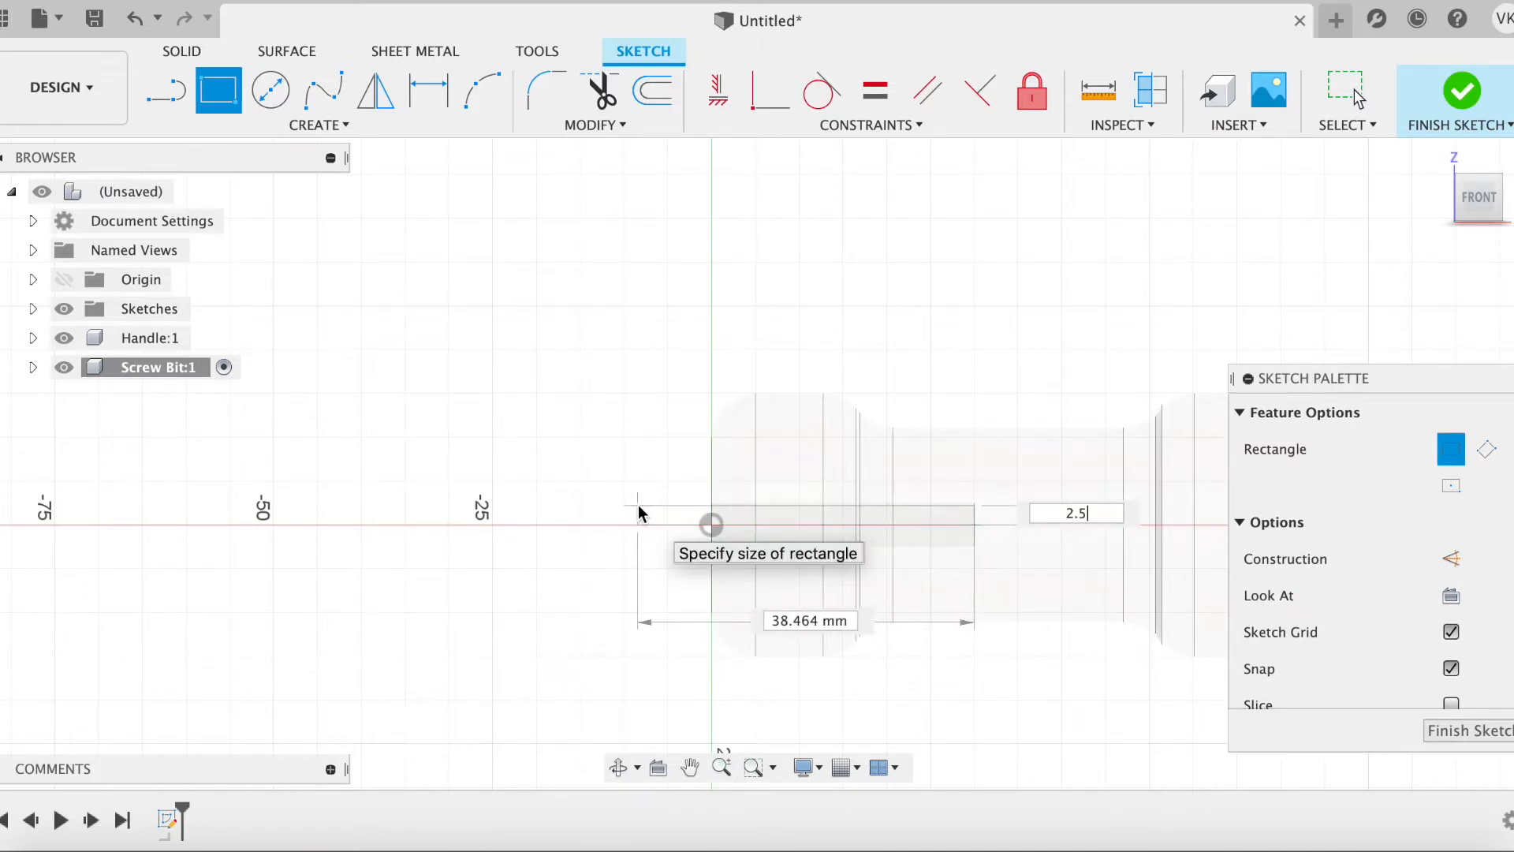
key(Tab)
key(Tab)
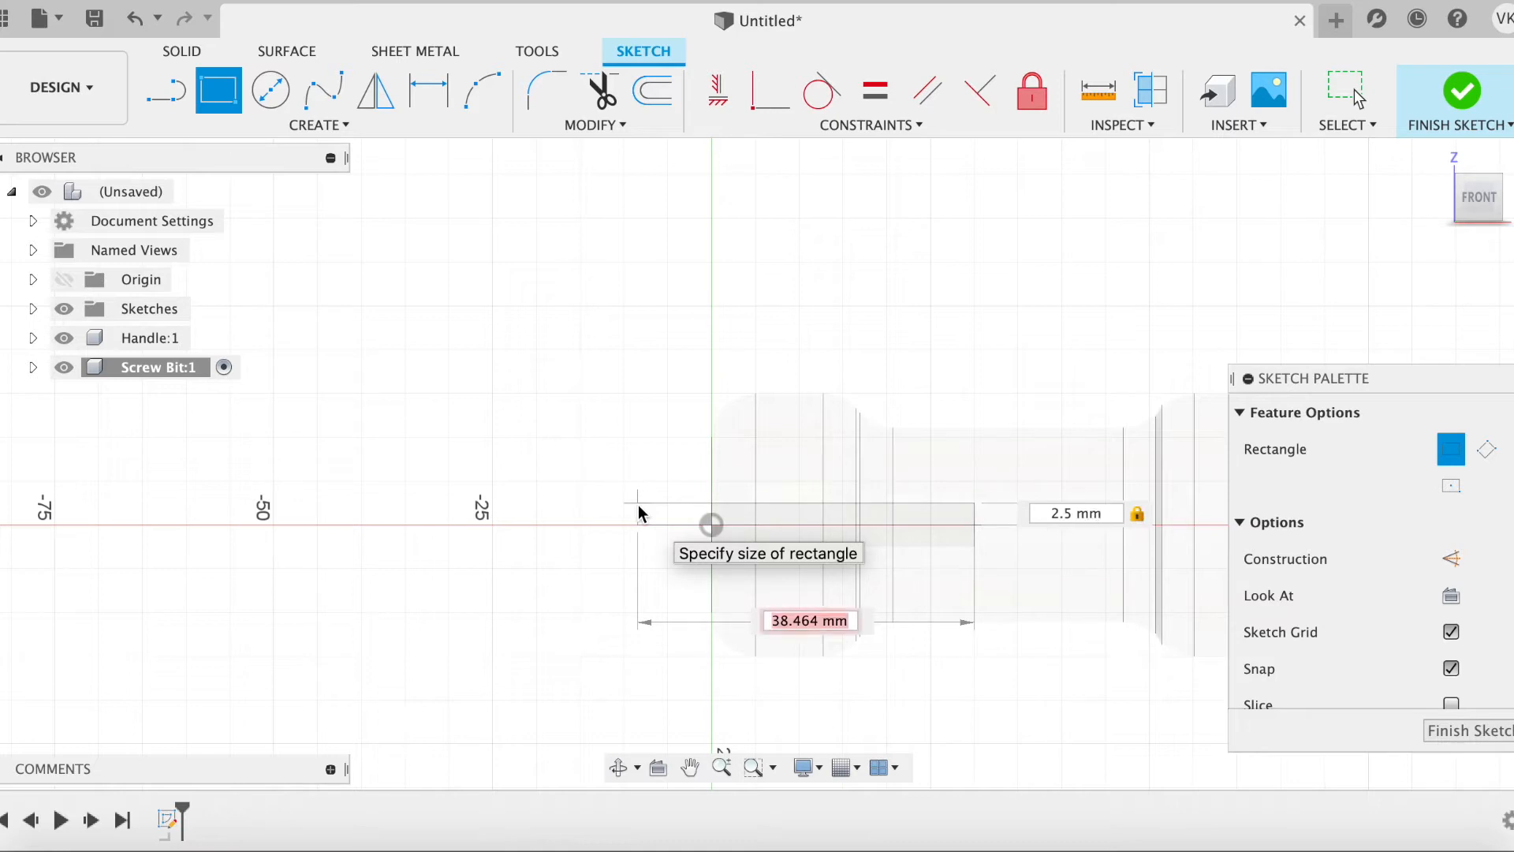
text(80)
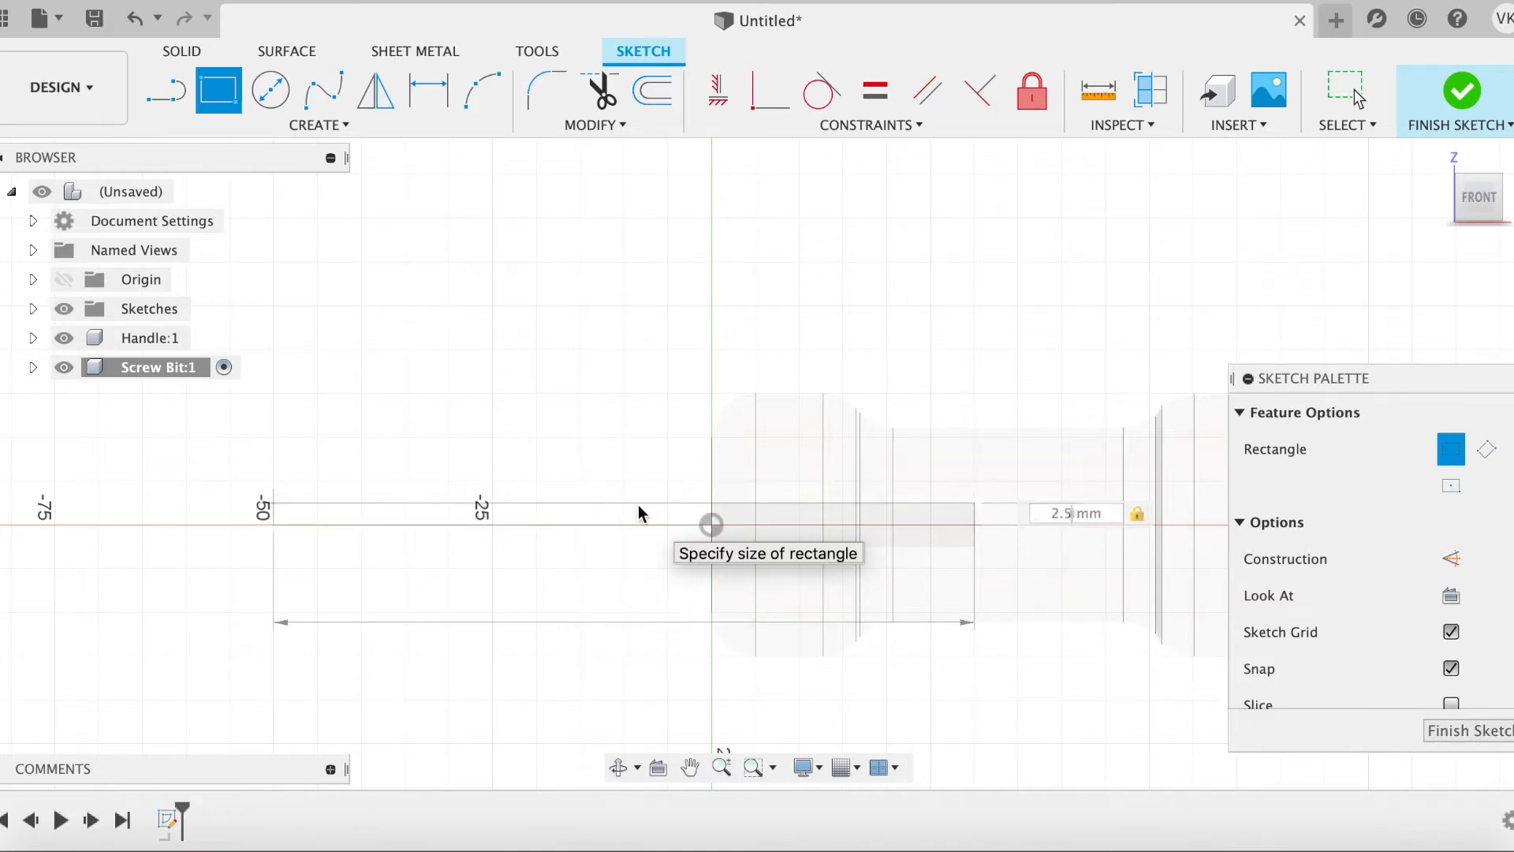
key(Return)
Step: Draw a slanted line from the midpoint of the rectangle's outer short edge to its upper long edge
scroll(192, 547, up, 5)
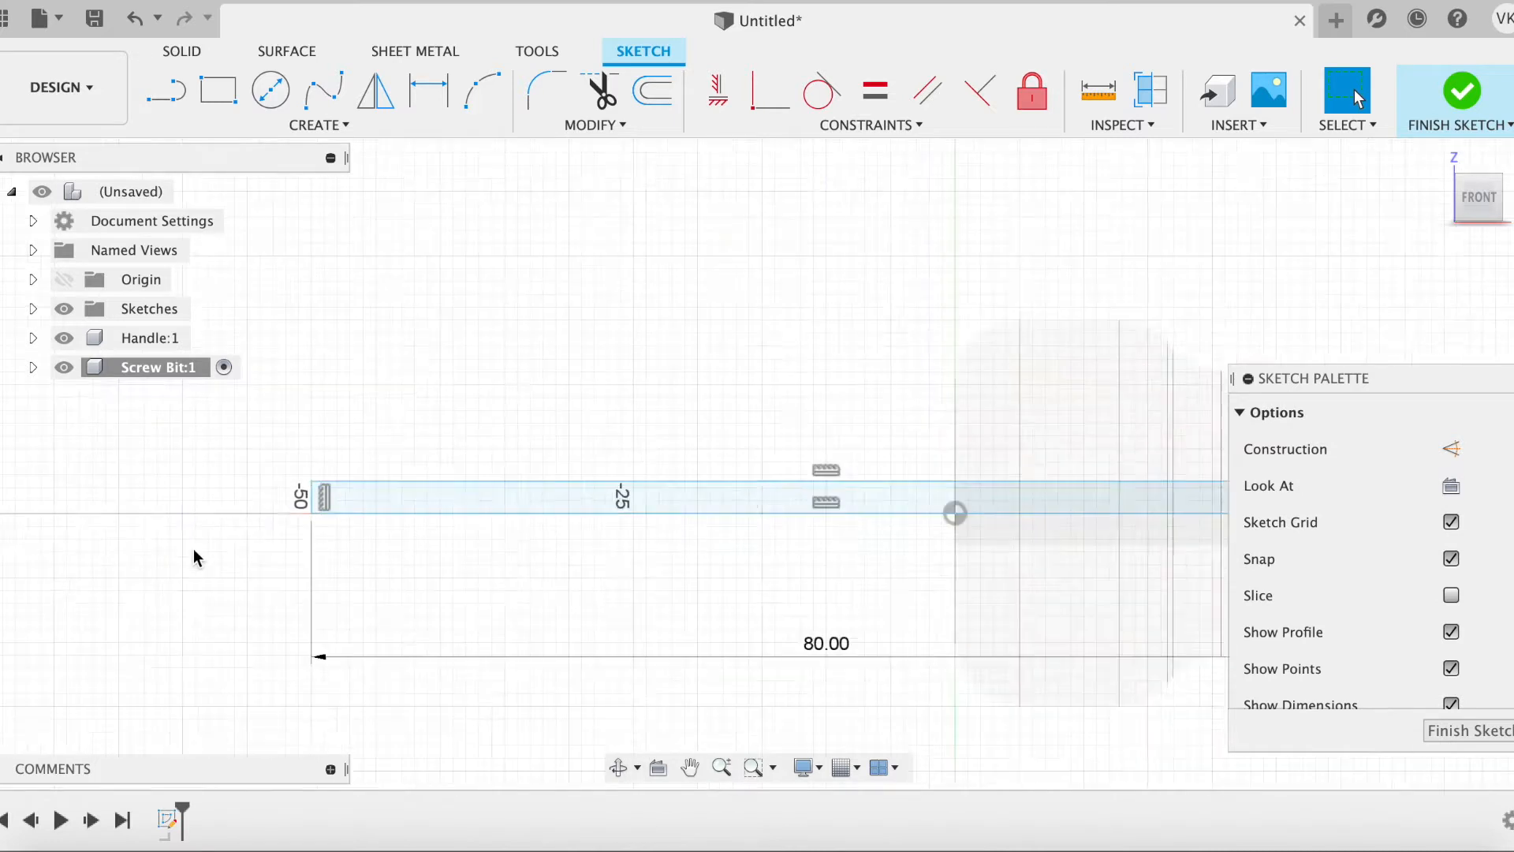
middle_drag(244, 542, 295, 632)
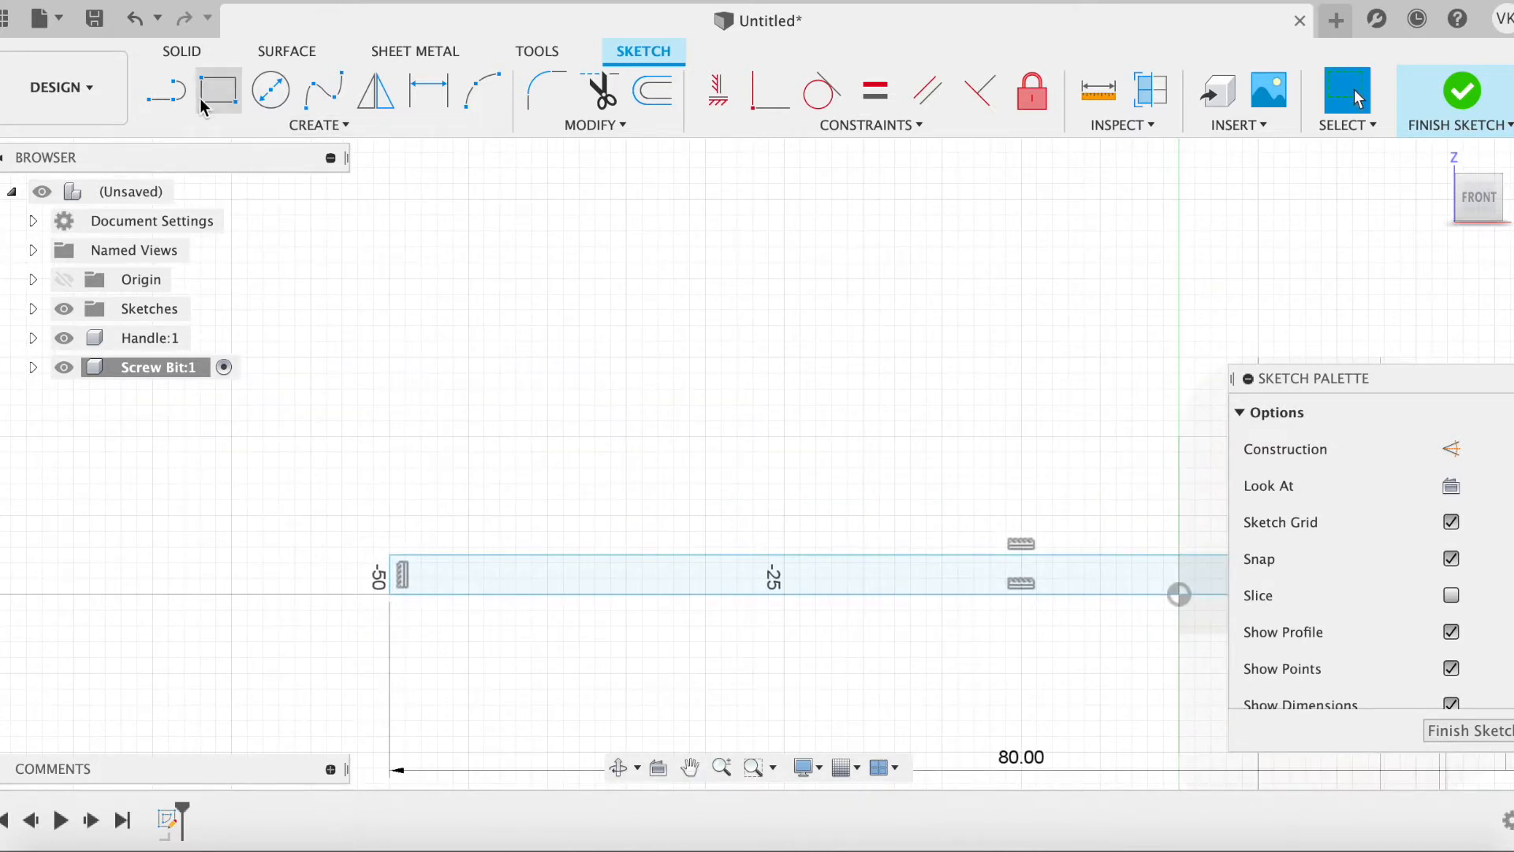
click(166, 89)
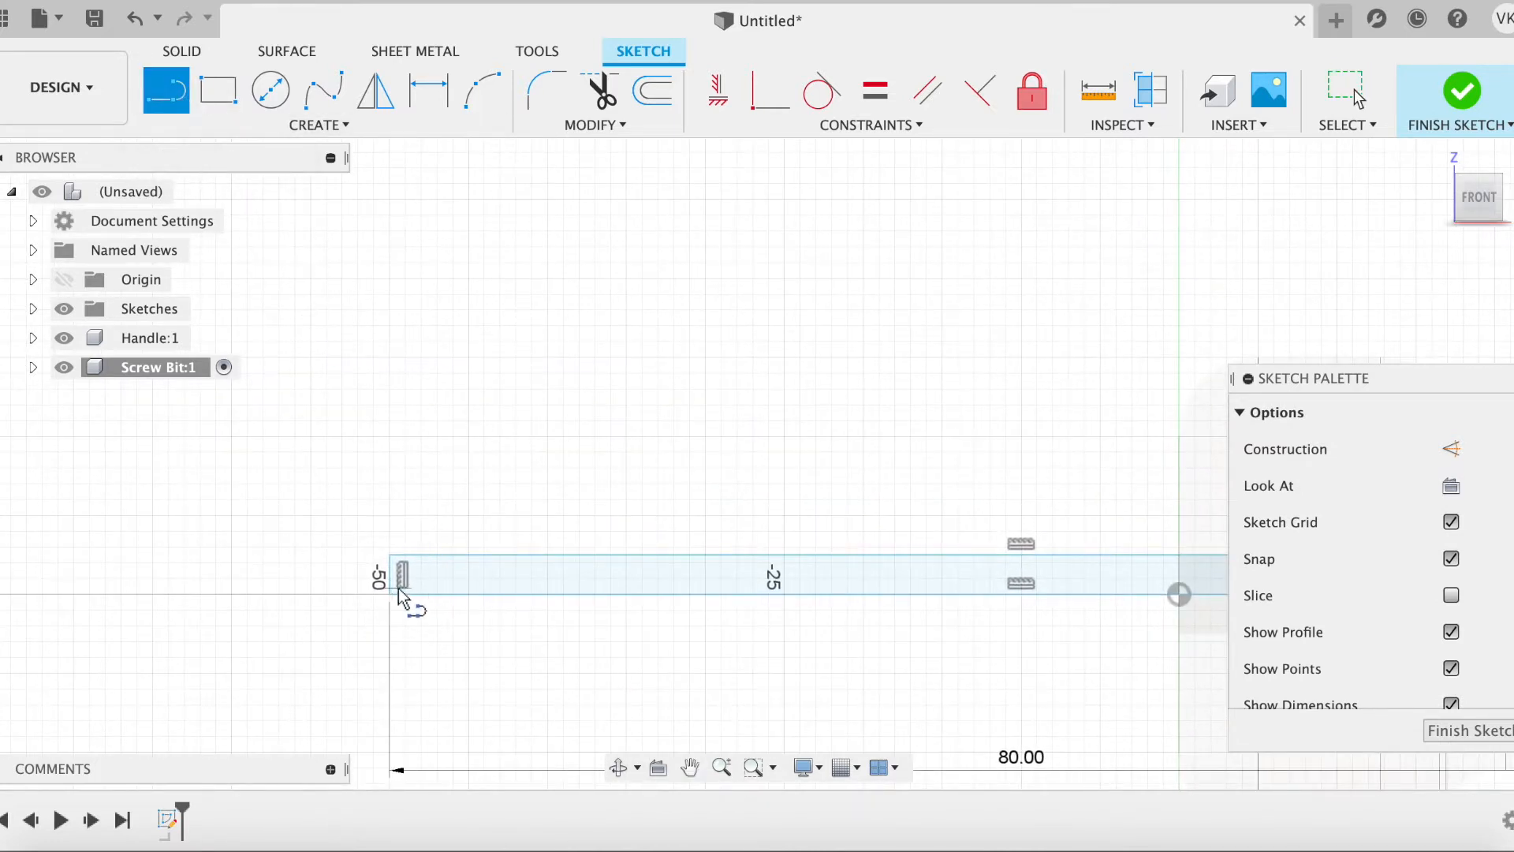
click(389, 574)
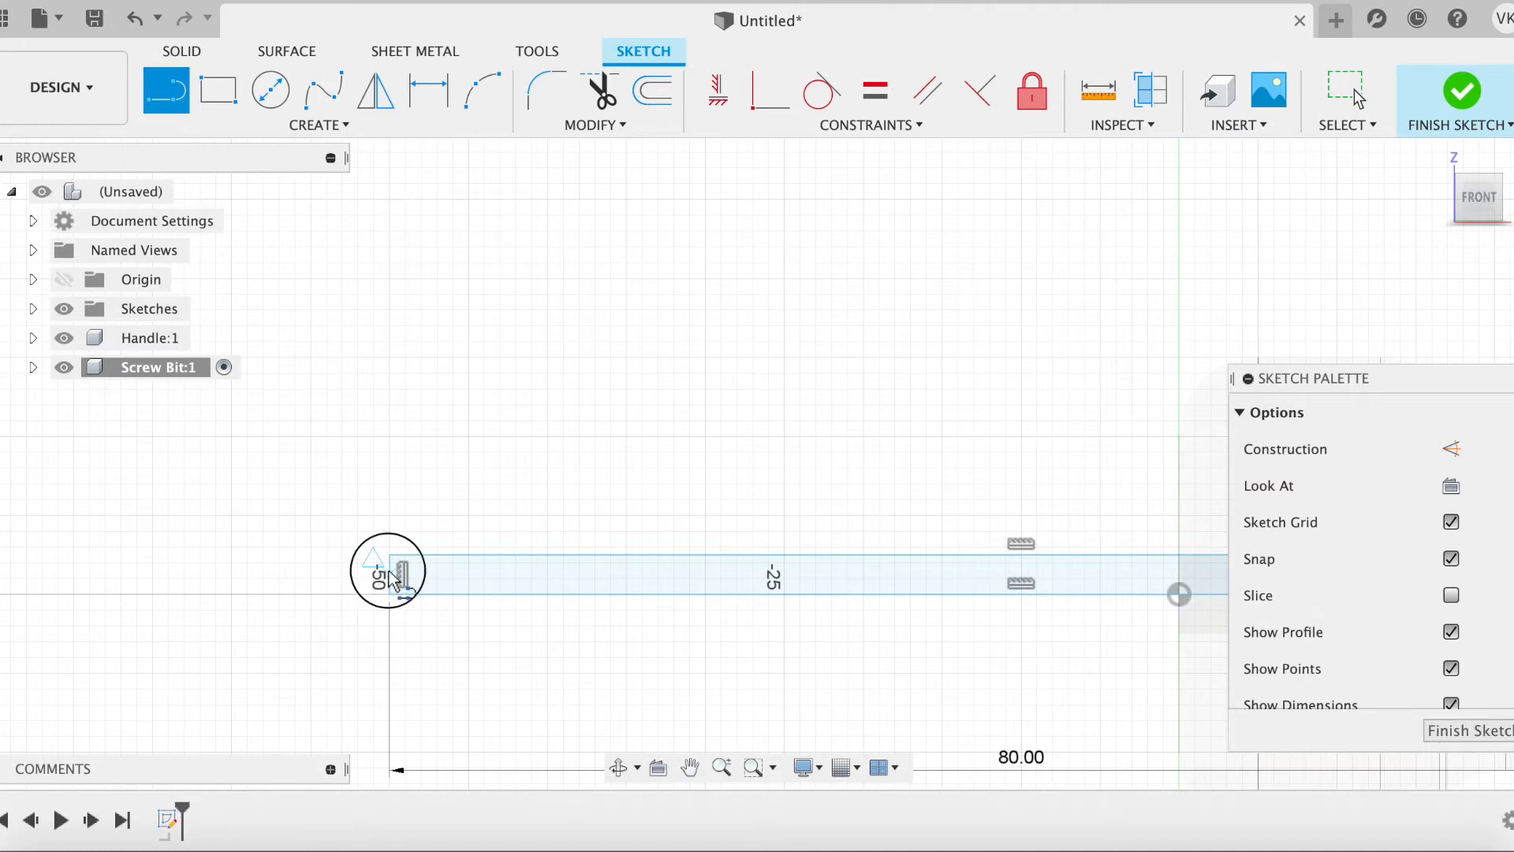
double_click(465, 558)
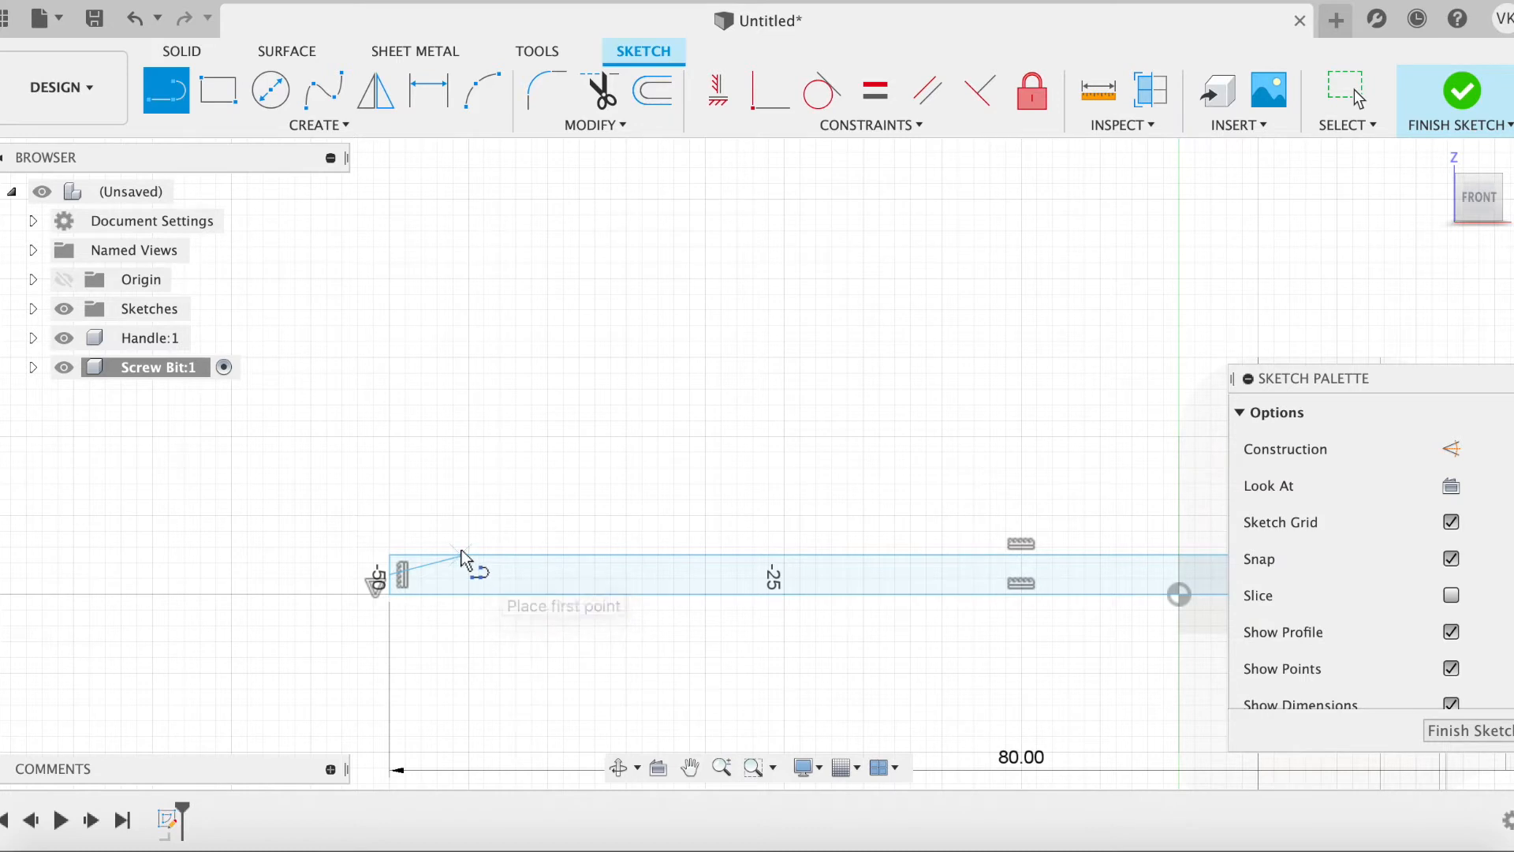
Step: Dimension the slanted line's upper endpoint 5 mm from the rectangle's outer upper corner and finish the sketch
key(d)
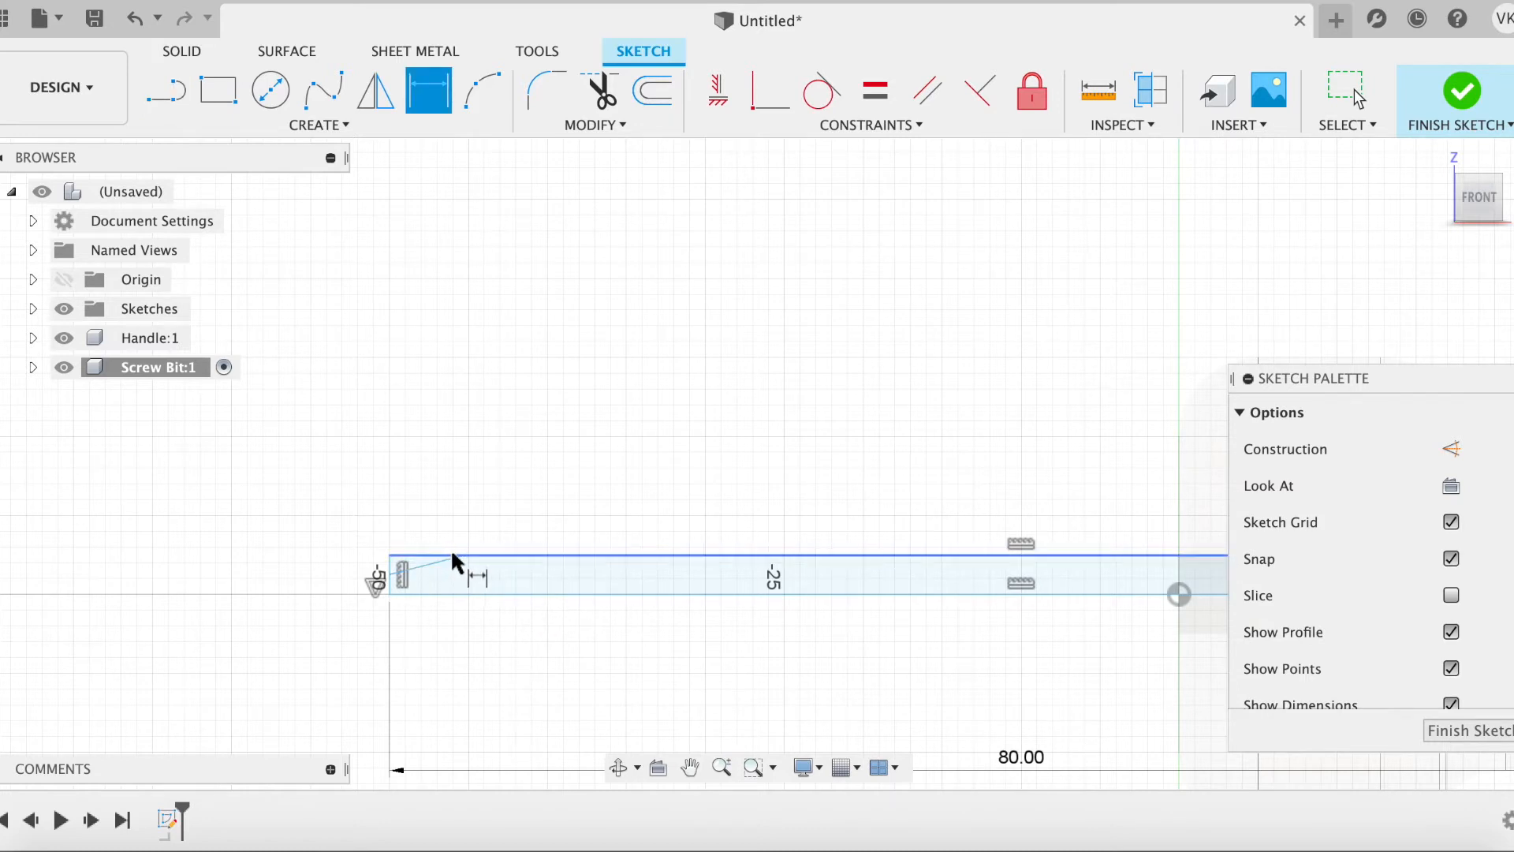
click(465, 555)
click(389, 555)
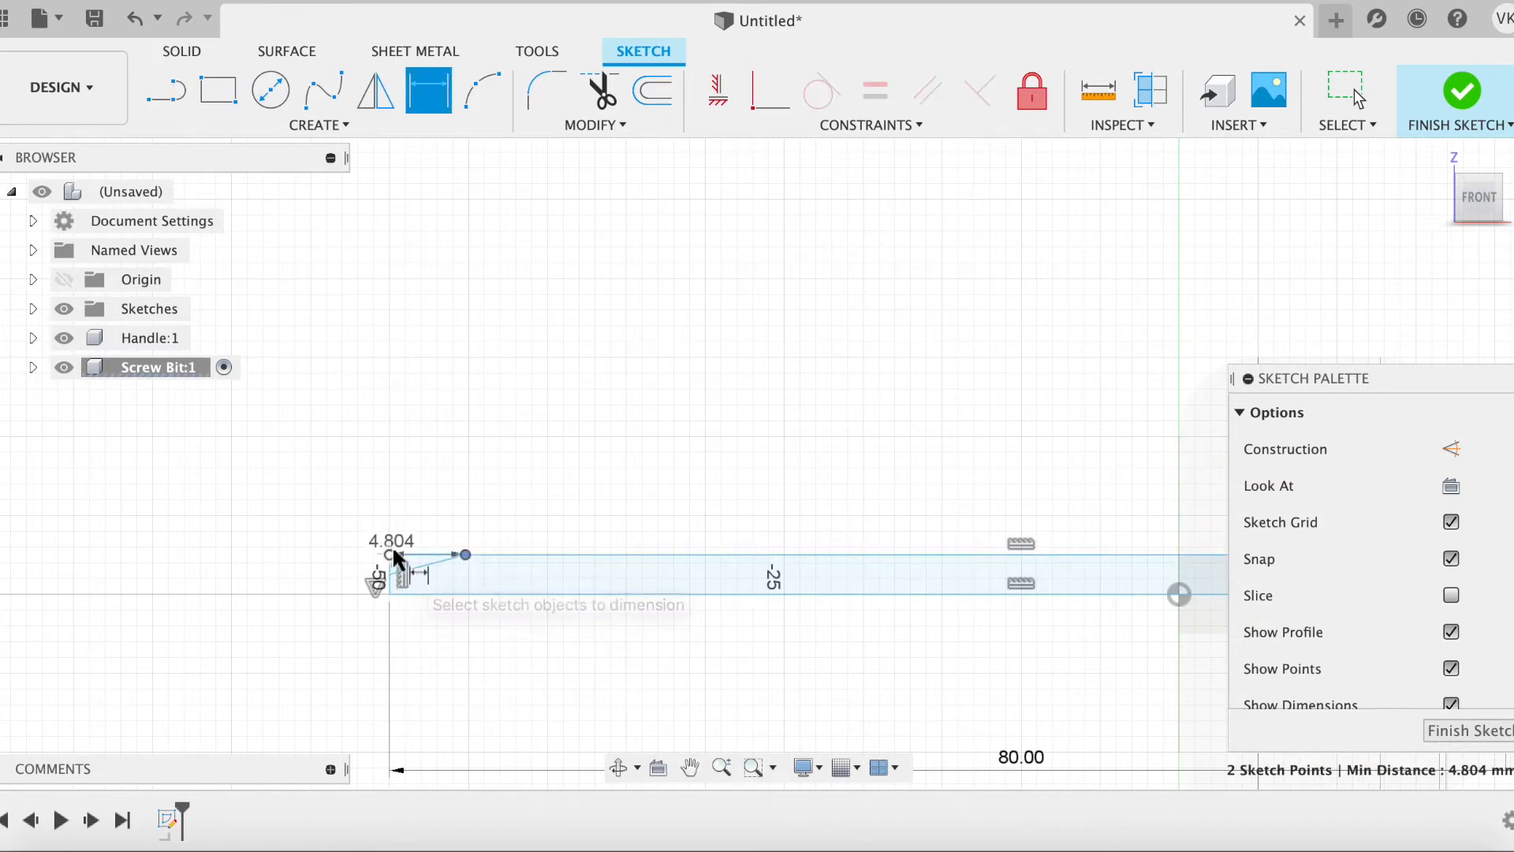
click(416, 528)
text(5)
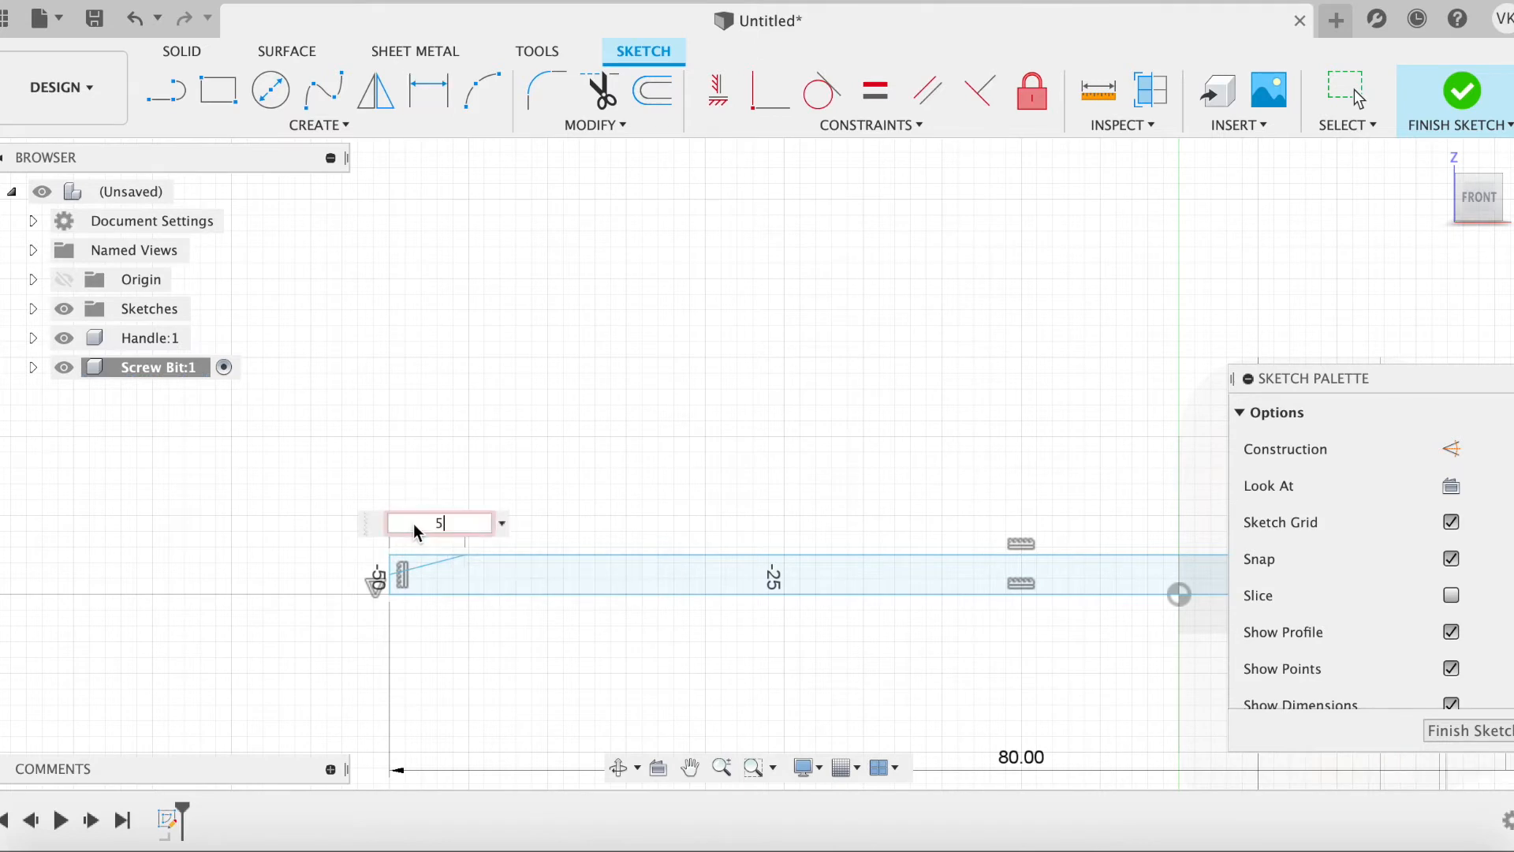
key(Return)
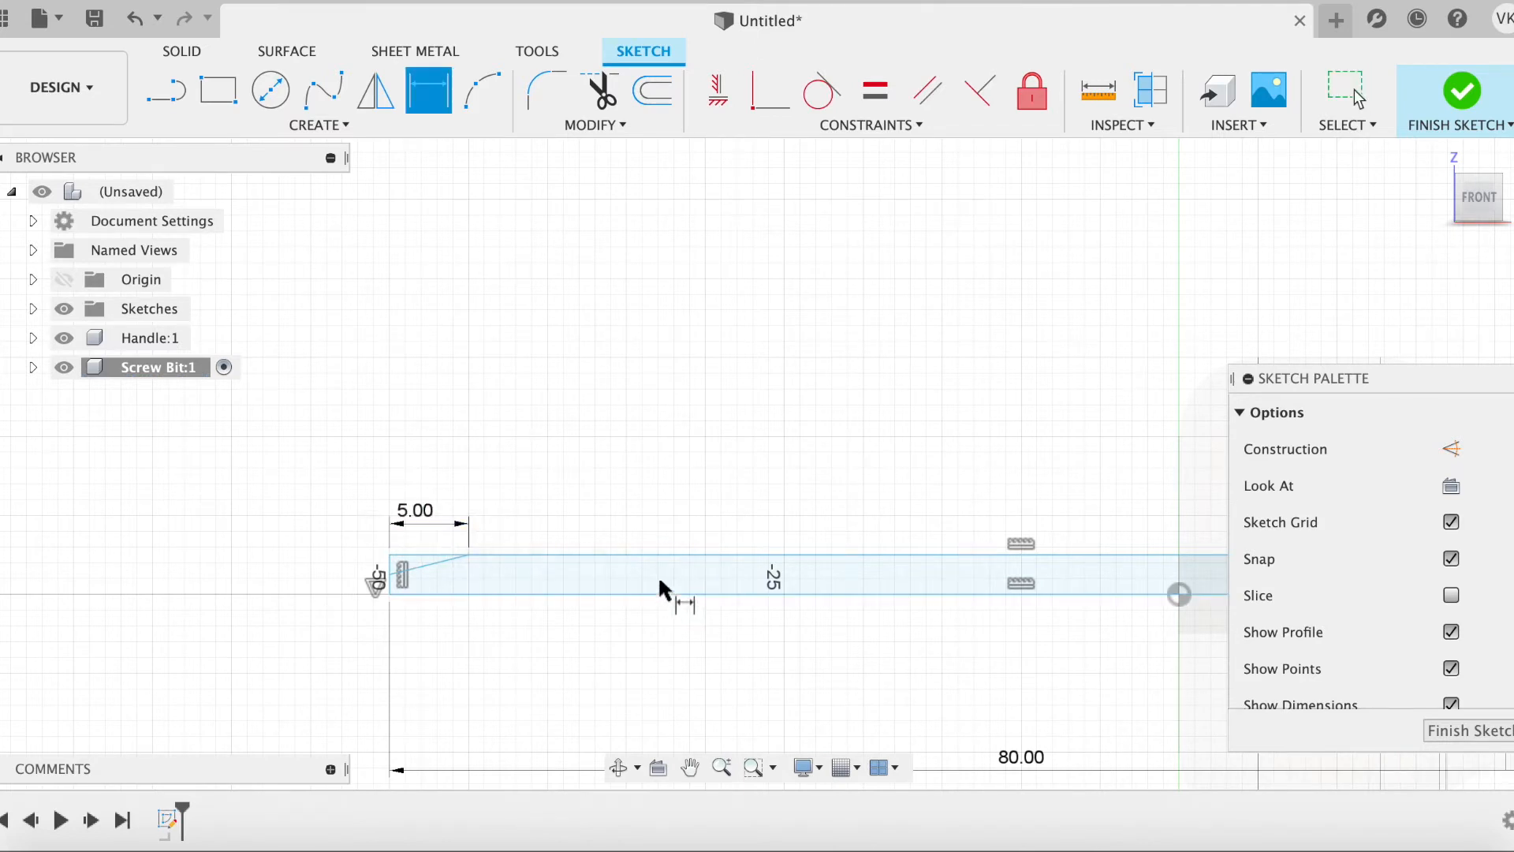
scroll(466, 635, down, 3)
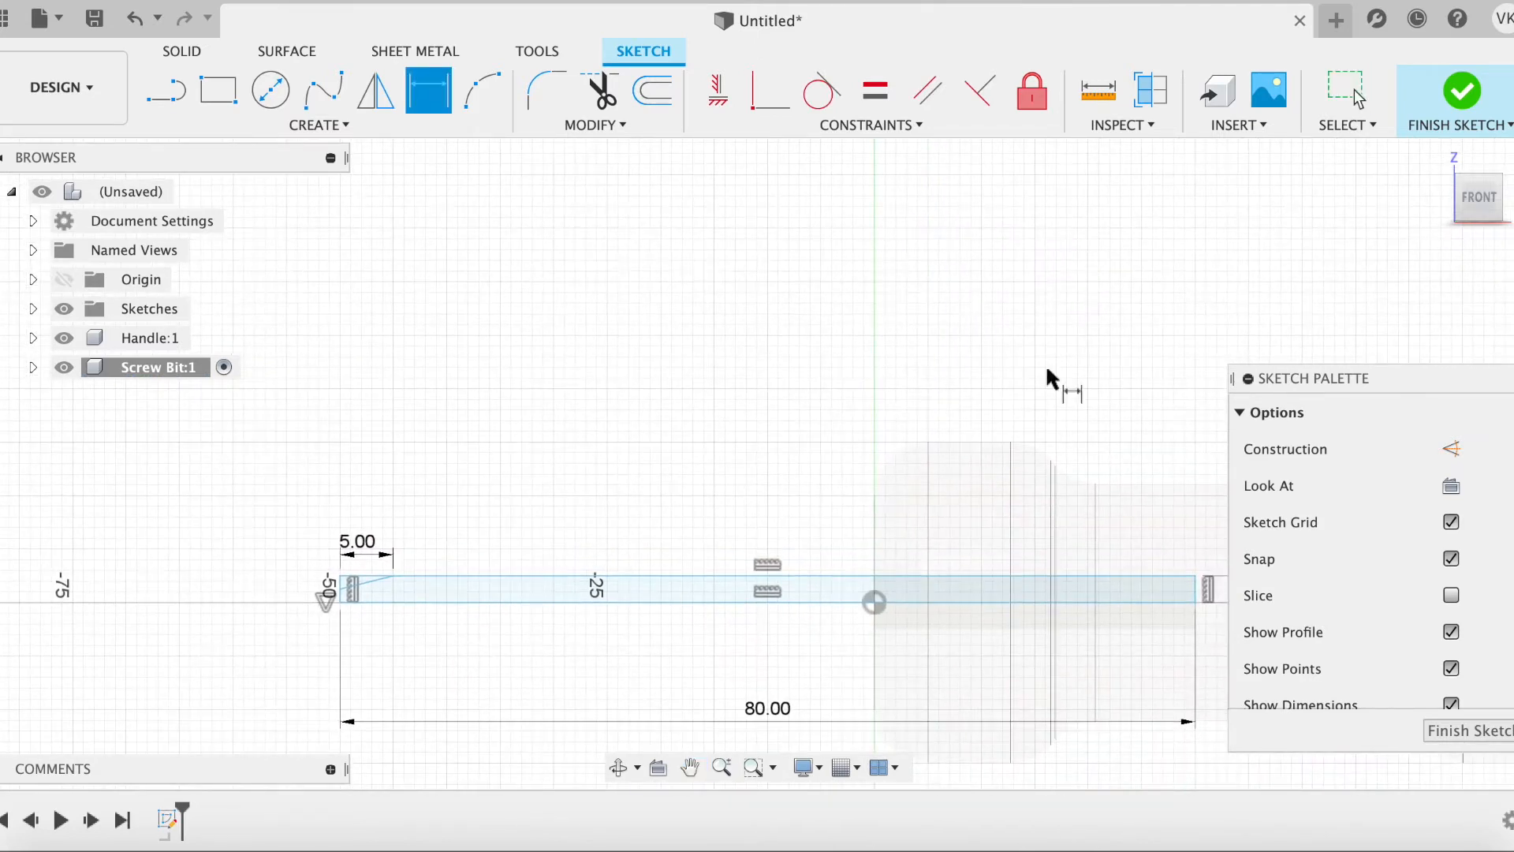
click(1442, 113)
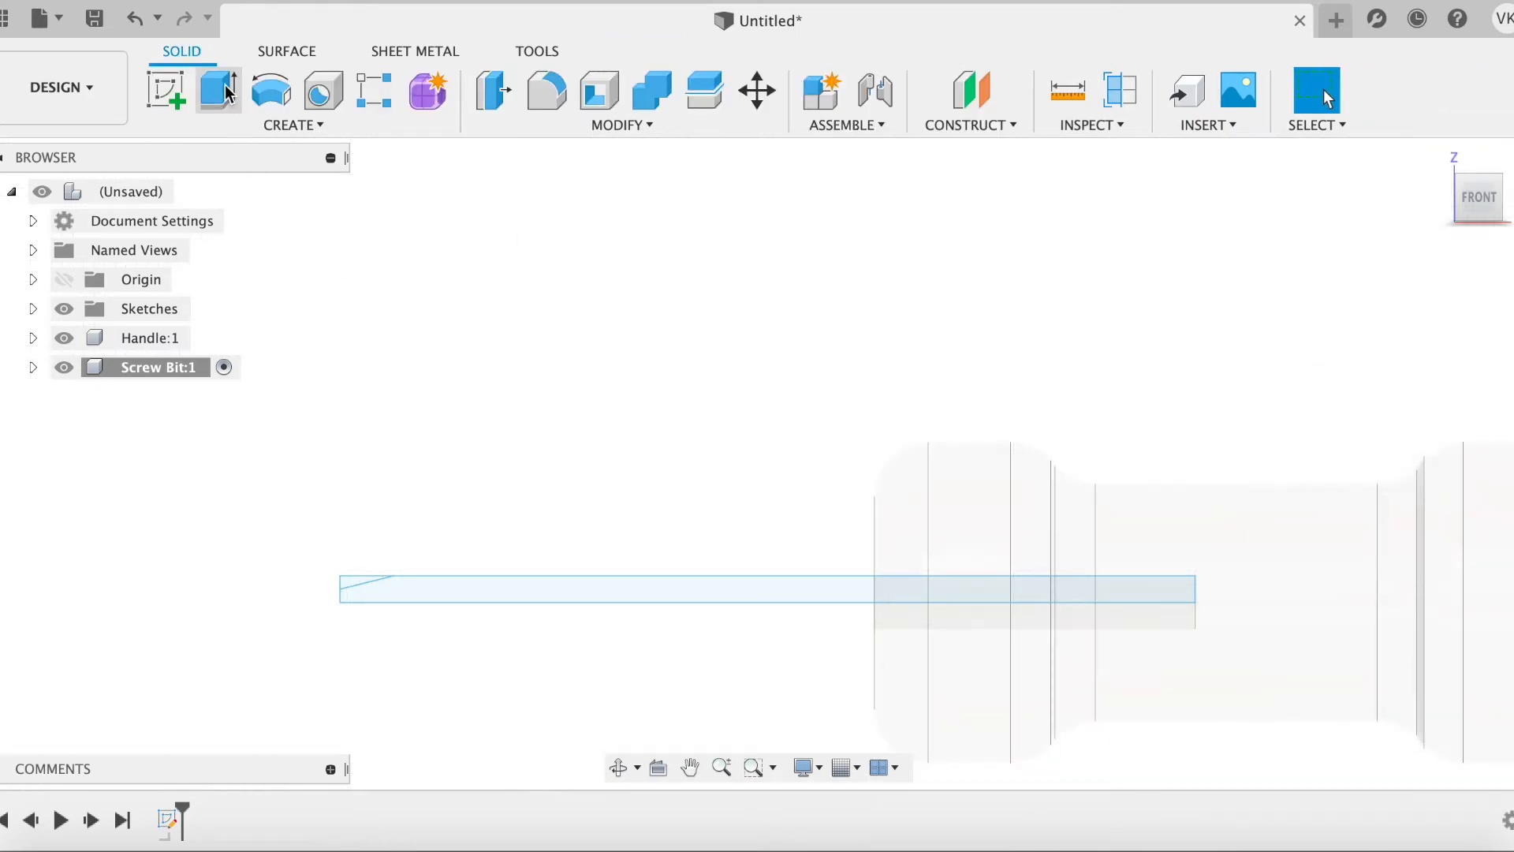
Step: Revolve both bit profiles, including the small tip triangle, 360 degrees about the axis along their lower edge as a new body
click(271, 93)
click(630, 601)
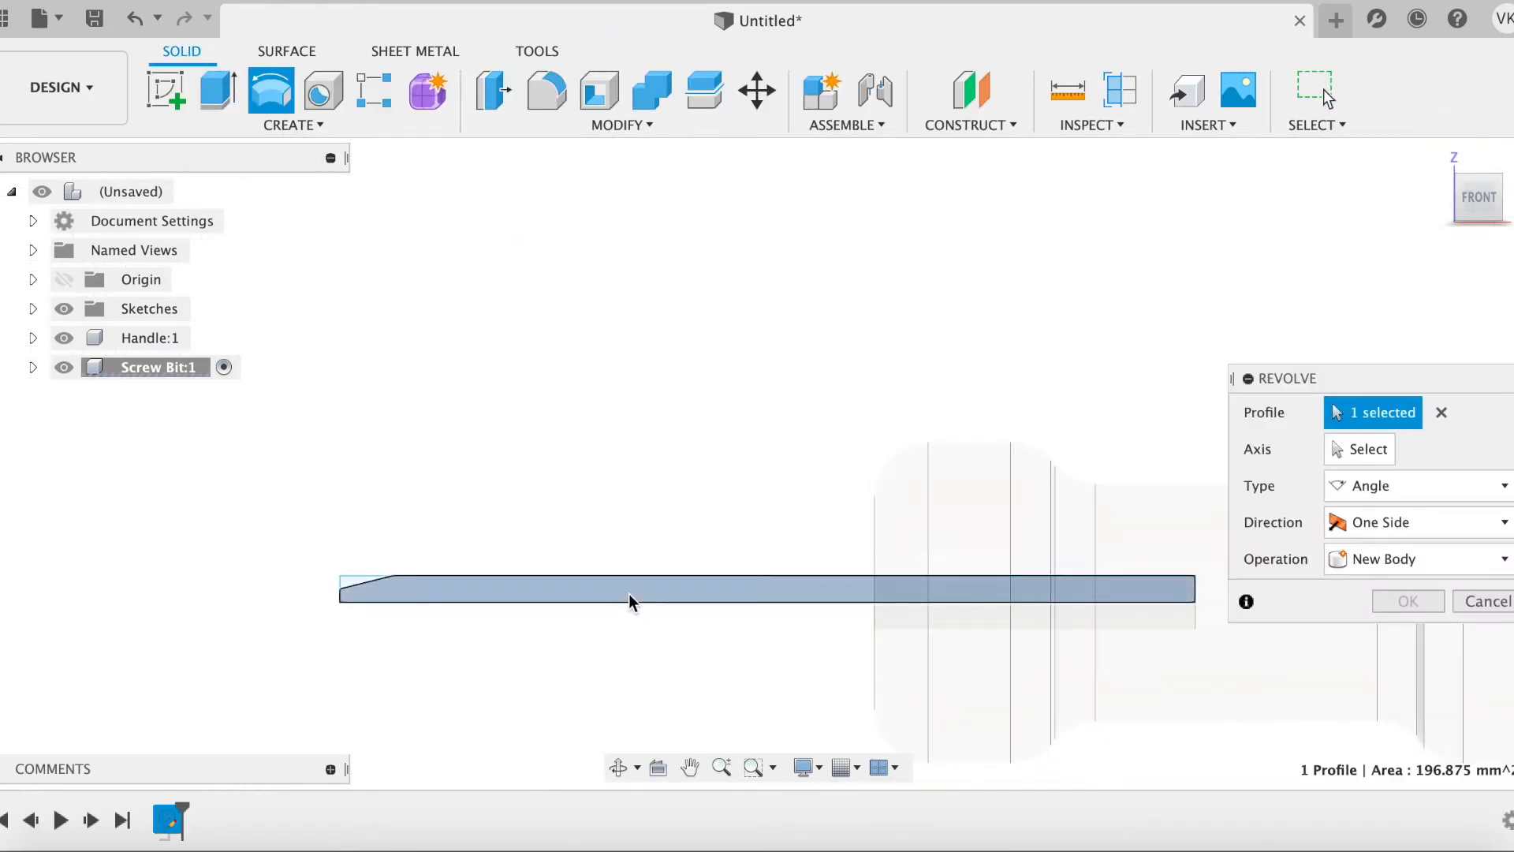
click(363, 586)
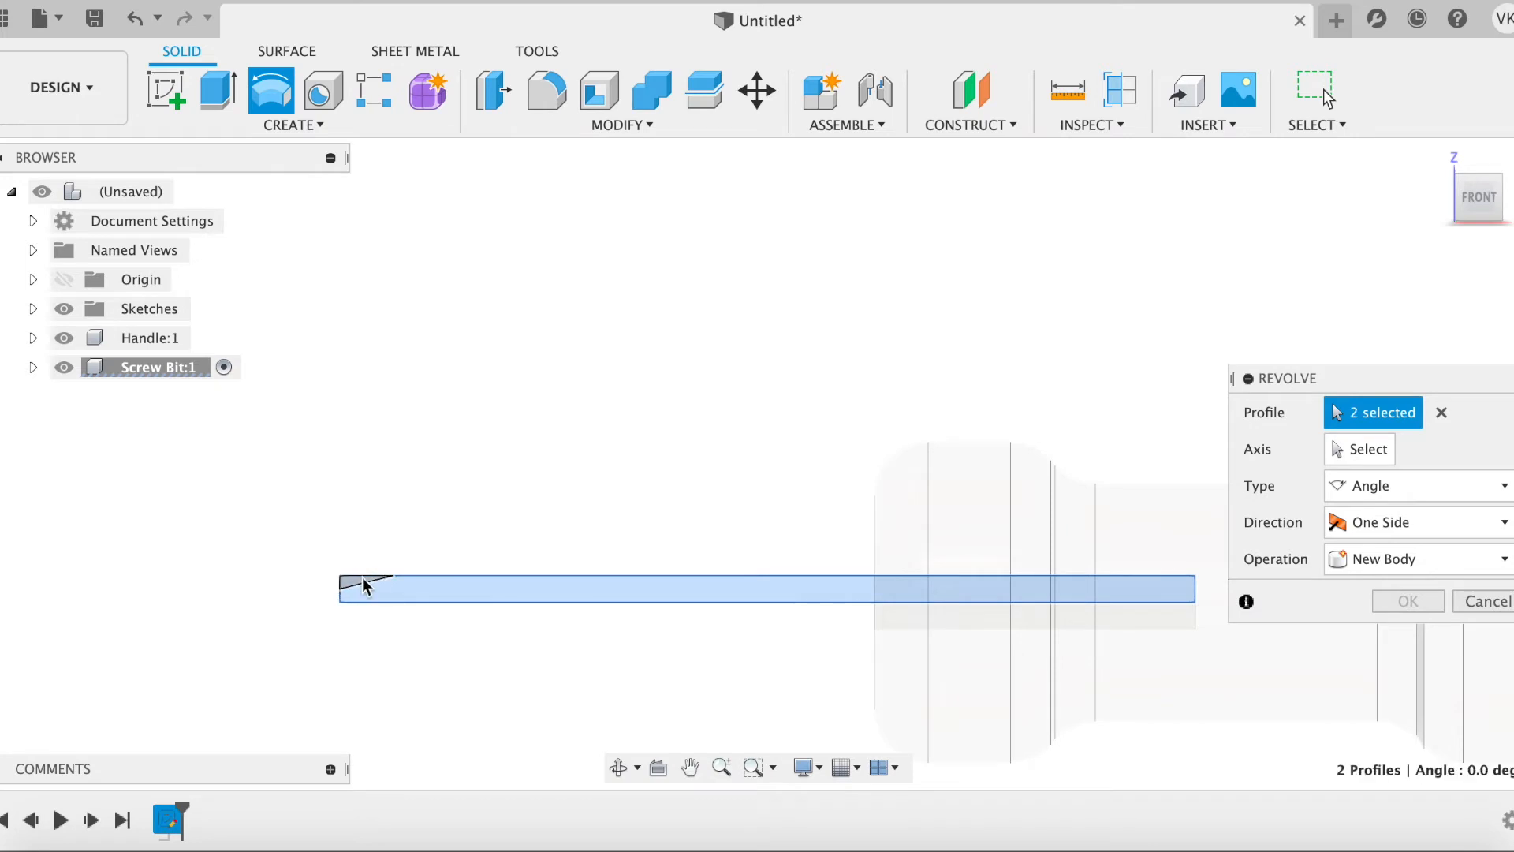
click(1358, 448)
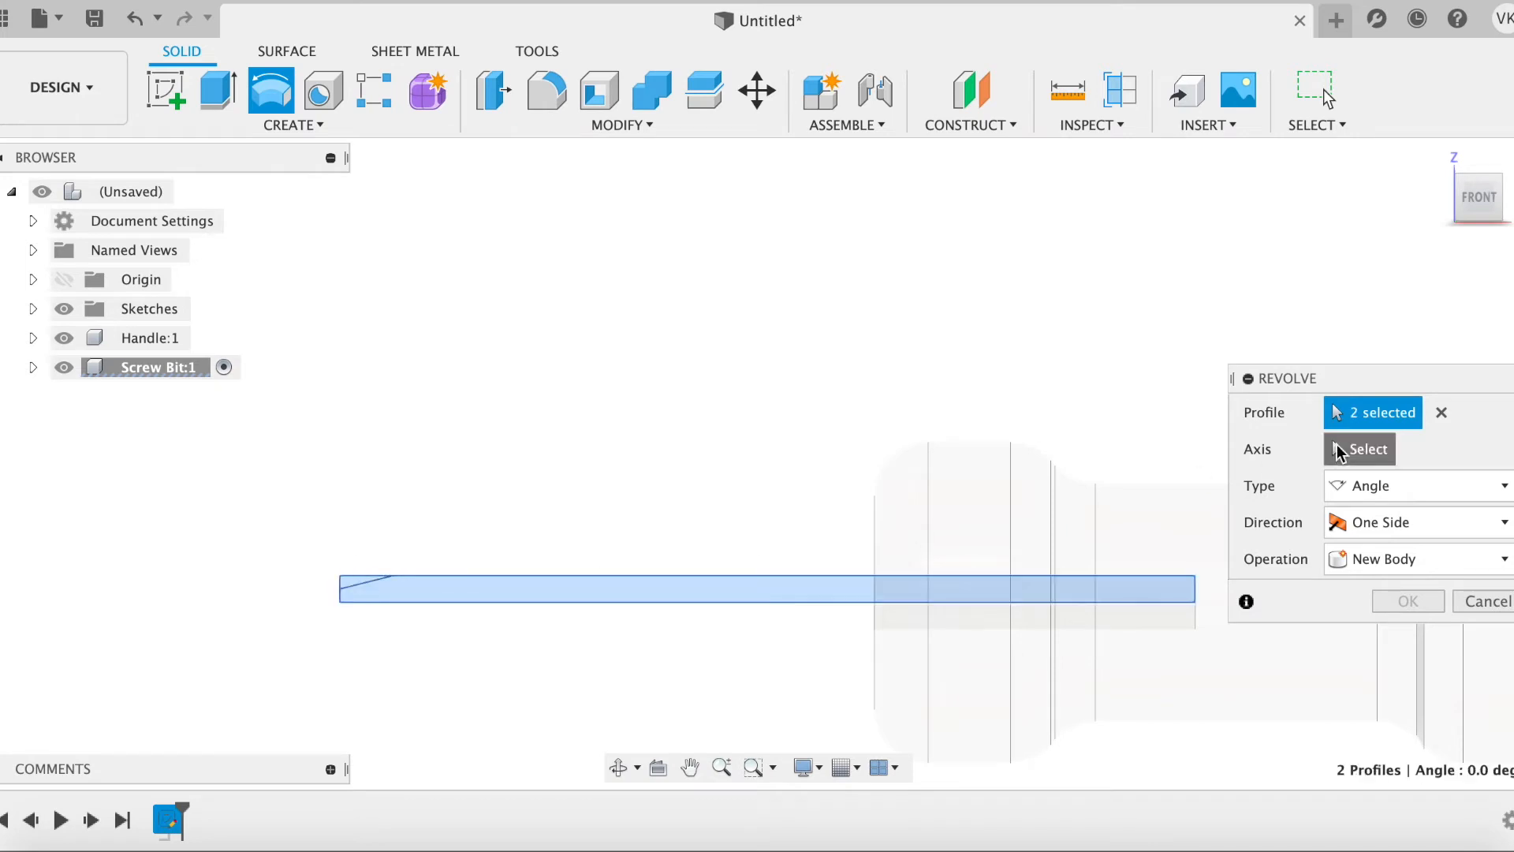
click(798, 609)
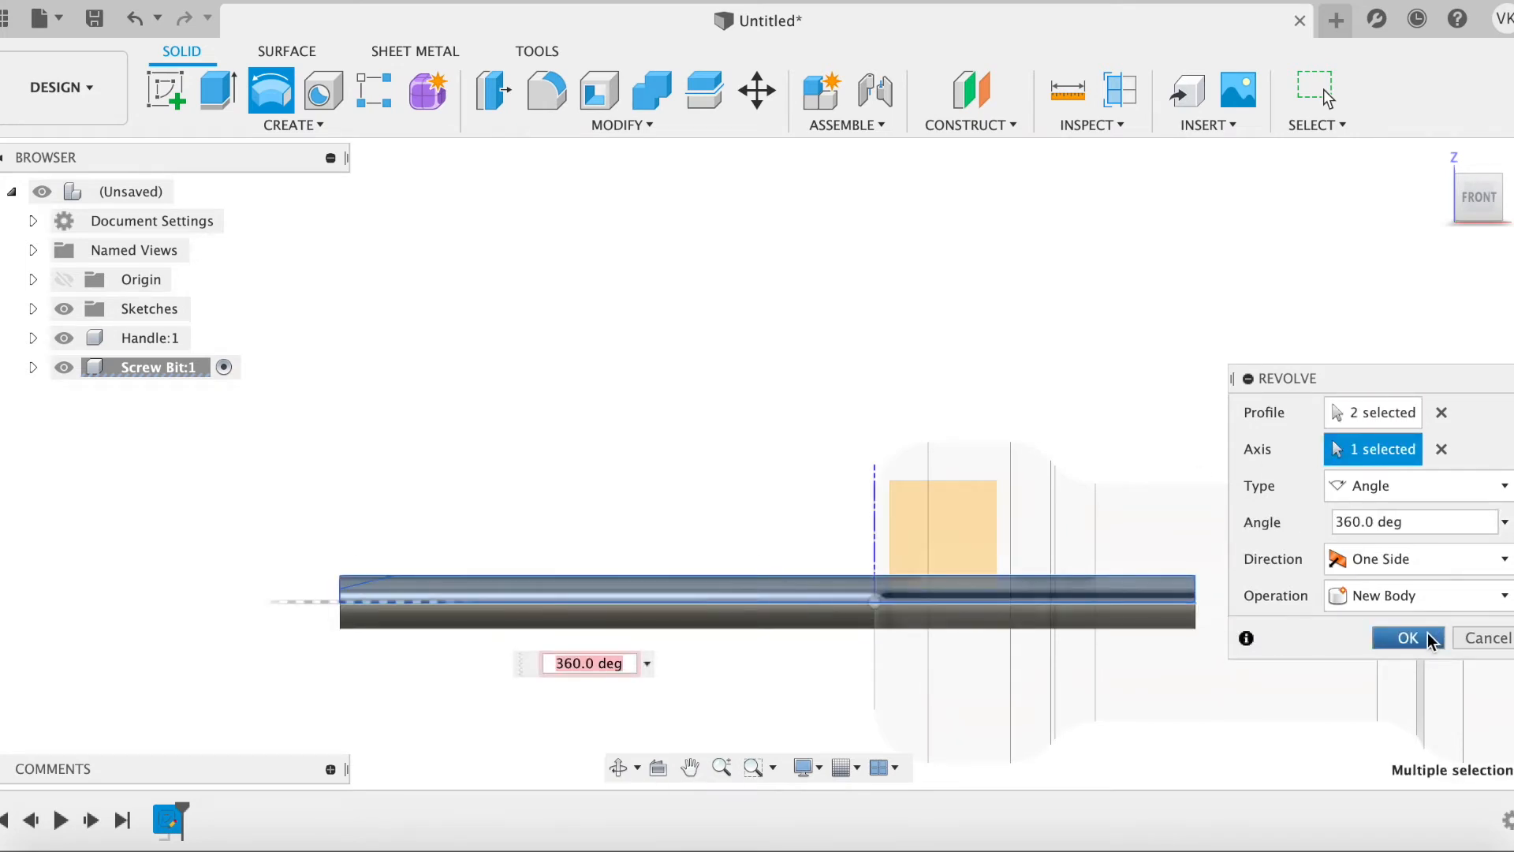
click(1429, 639)
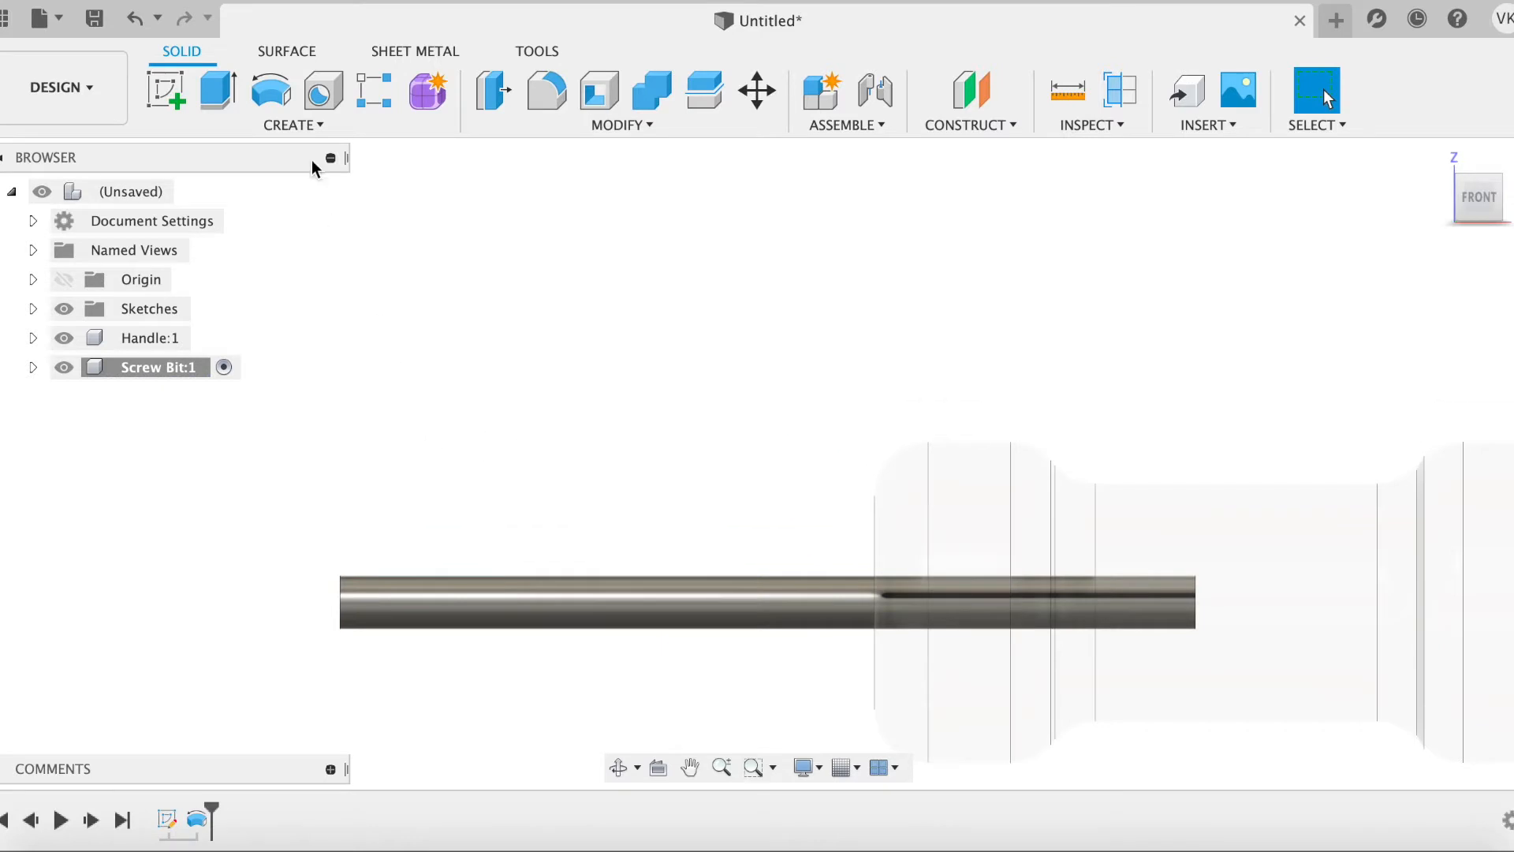
Step: Offset the outer end face of the bit rod by -5 mm with Press Pull
mouse_move(510, 433)
shift+middle_down()
mouse_move(591, 423)
mouse_move(533, 449)
shift+middle_up()
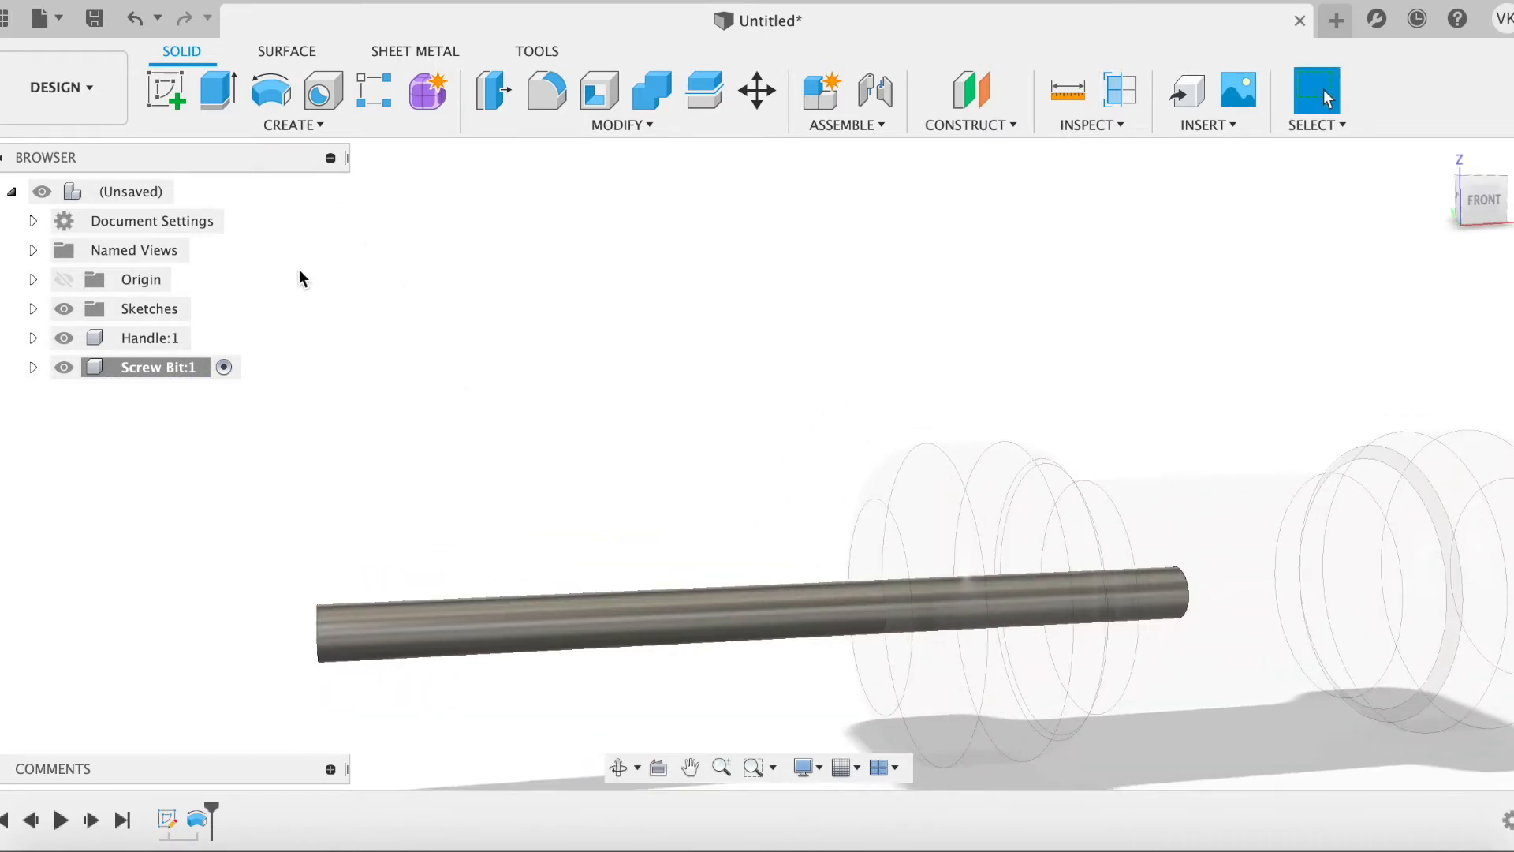
key(q)
shift+middle_drag(364, 534, 427, 527)
key(Escape)
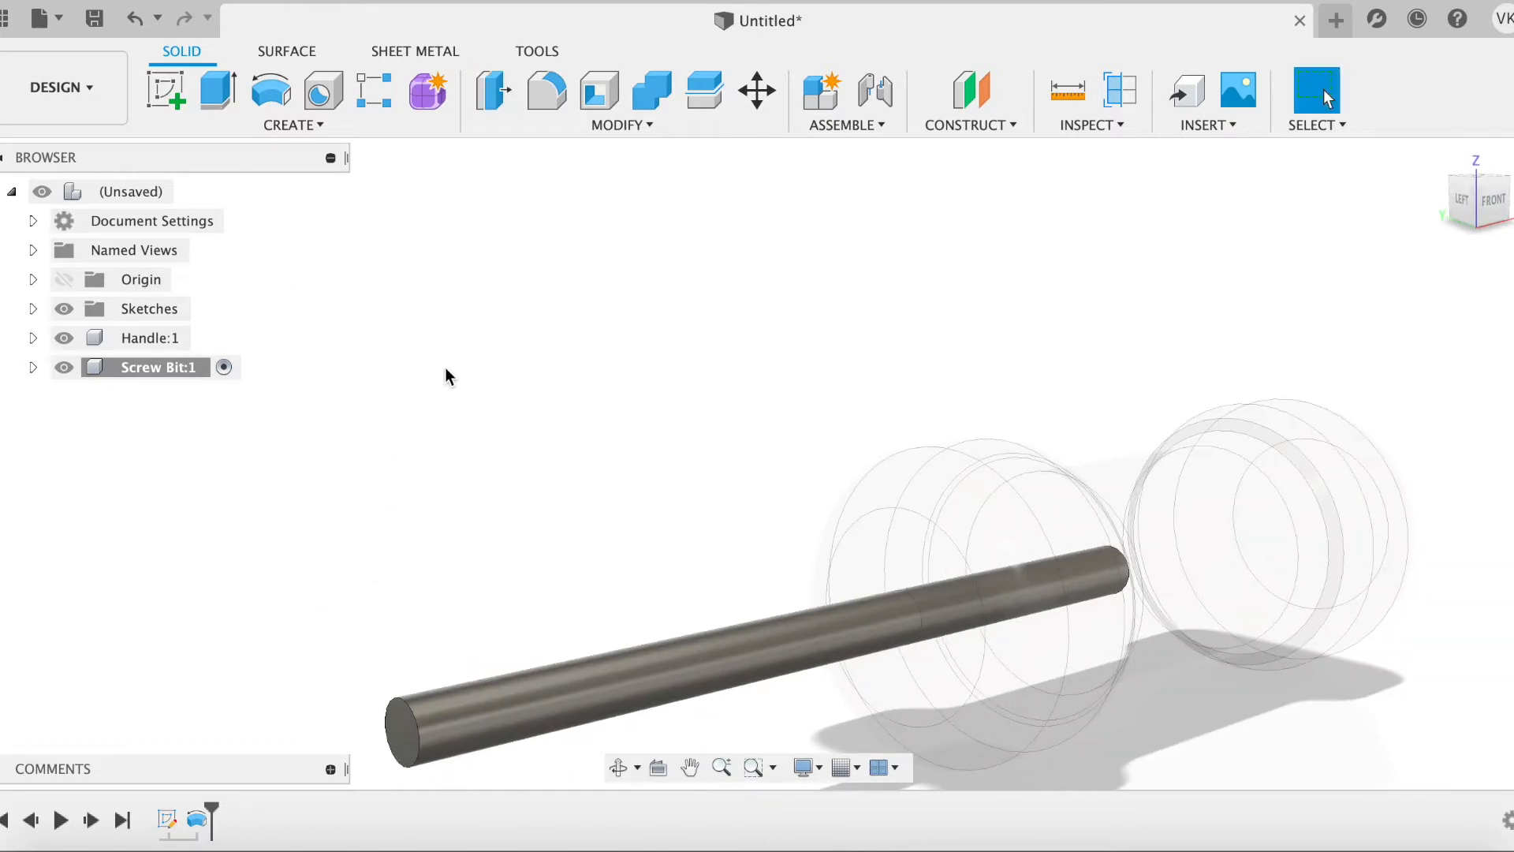
key(q)
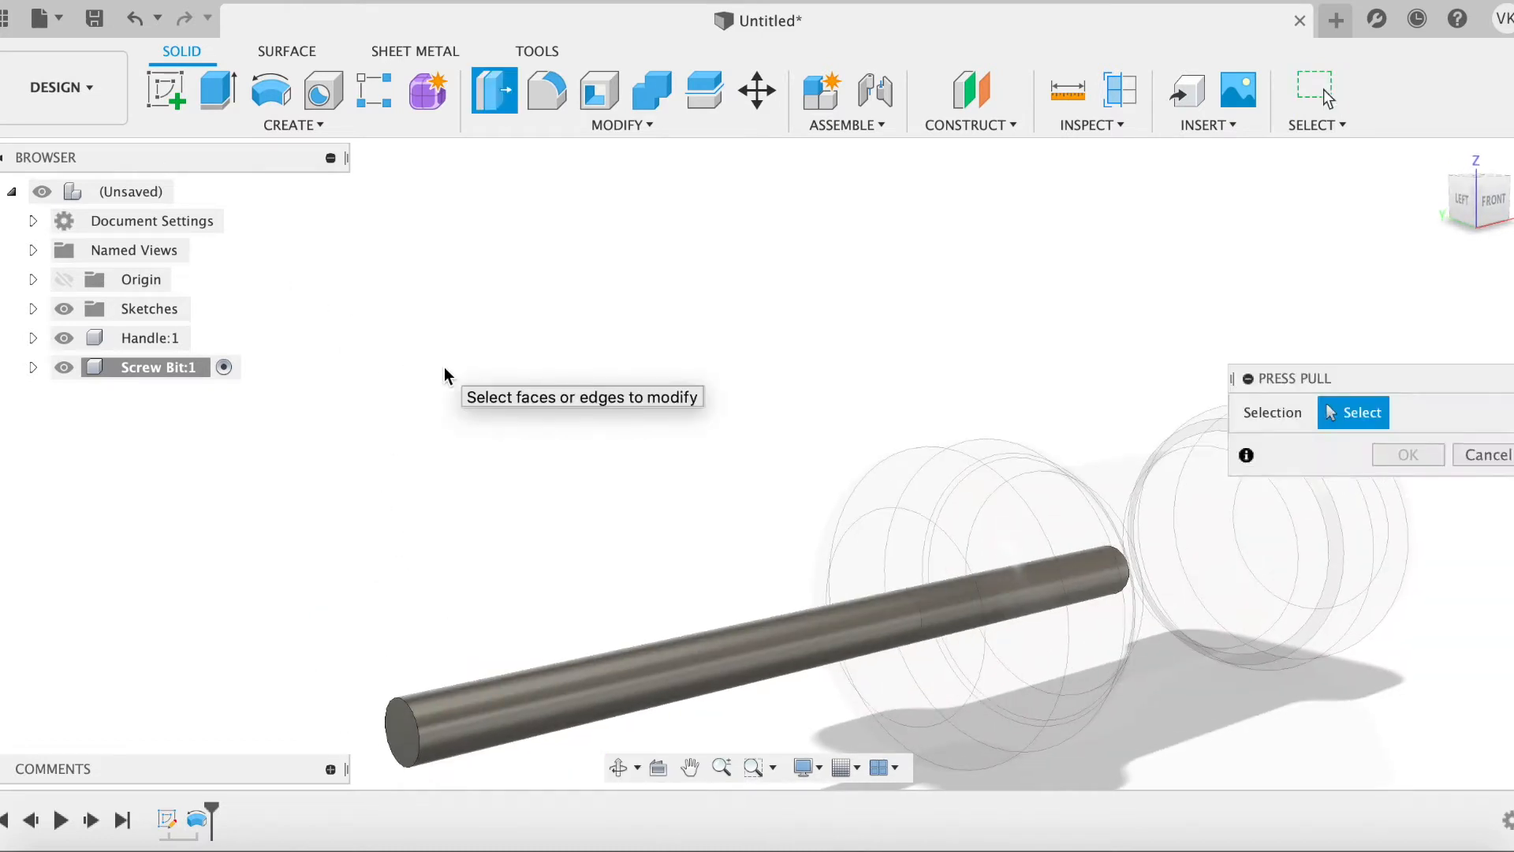
click(404, 750)
text(-5)
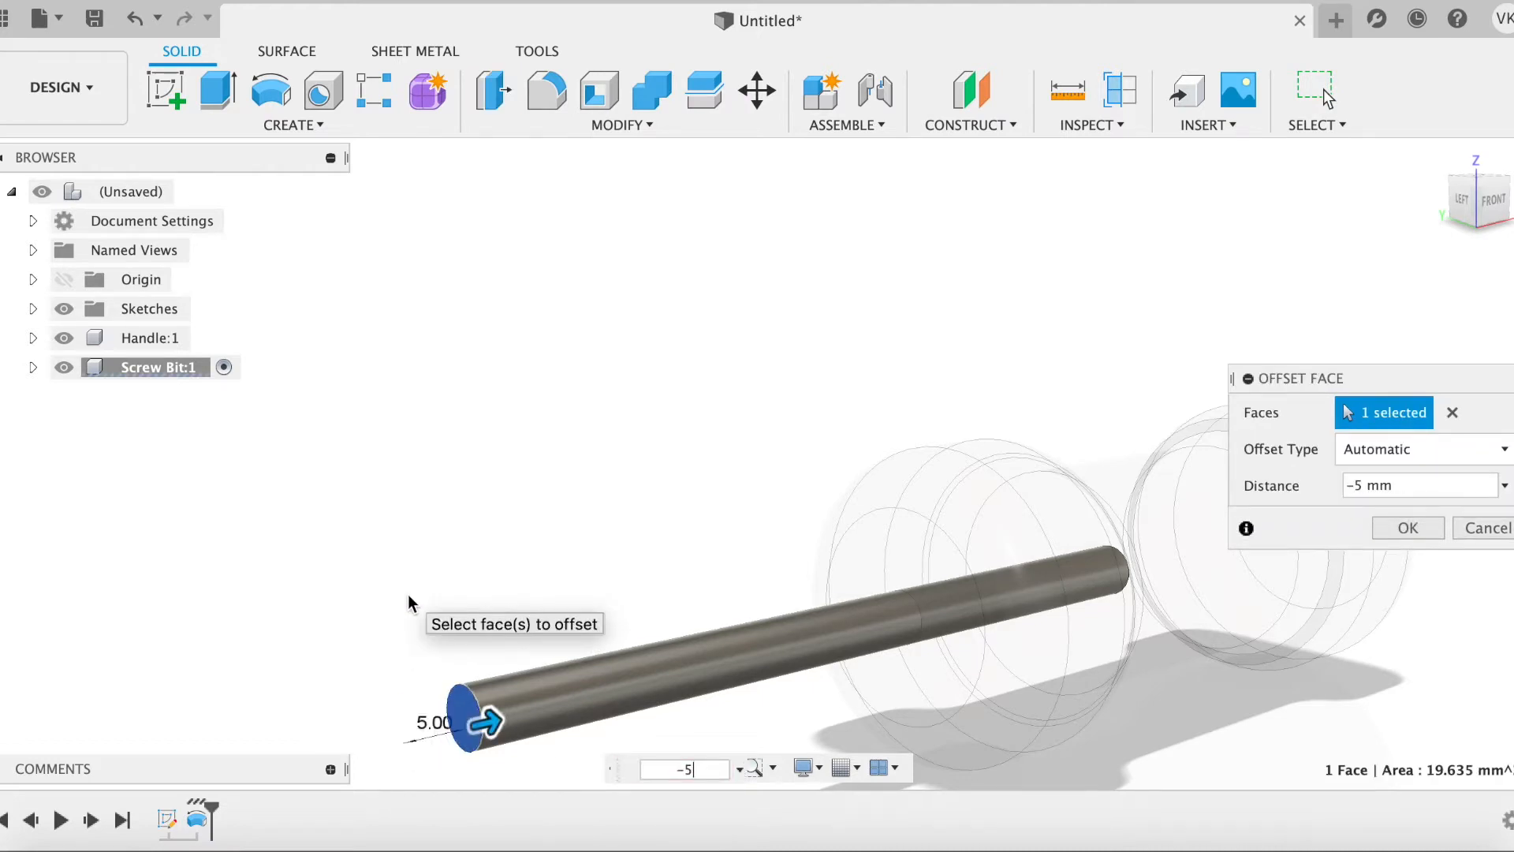
key(Return)
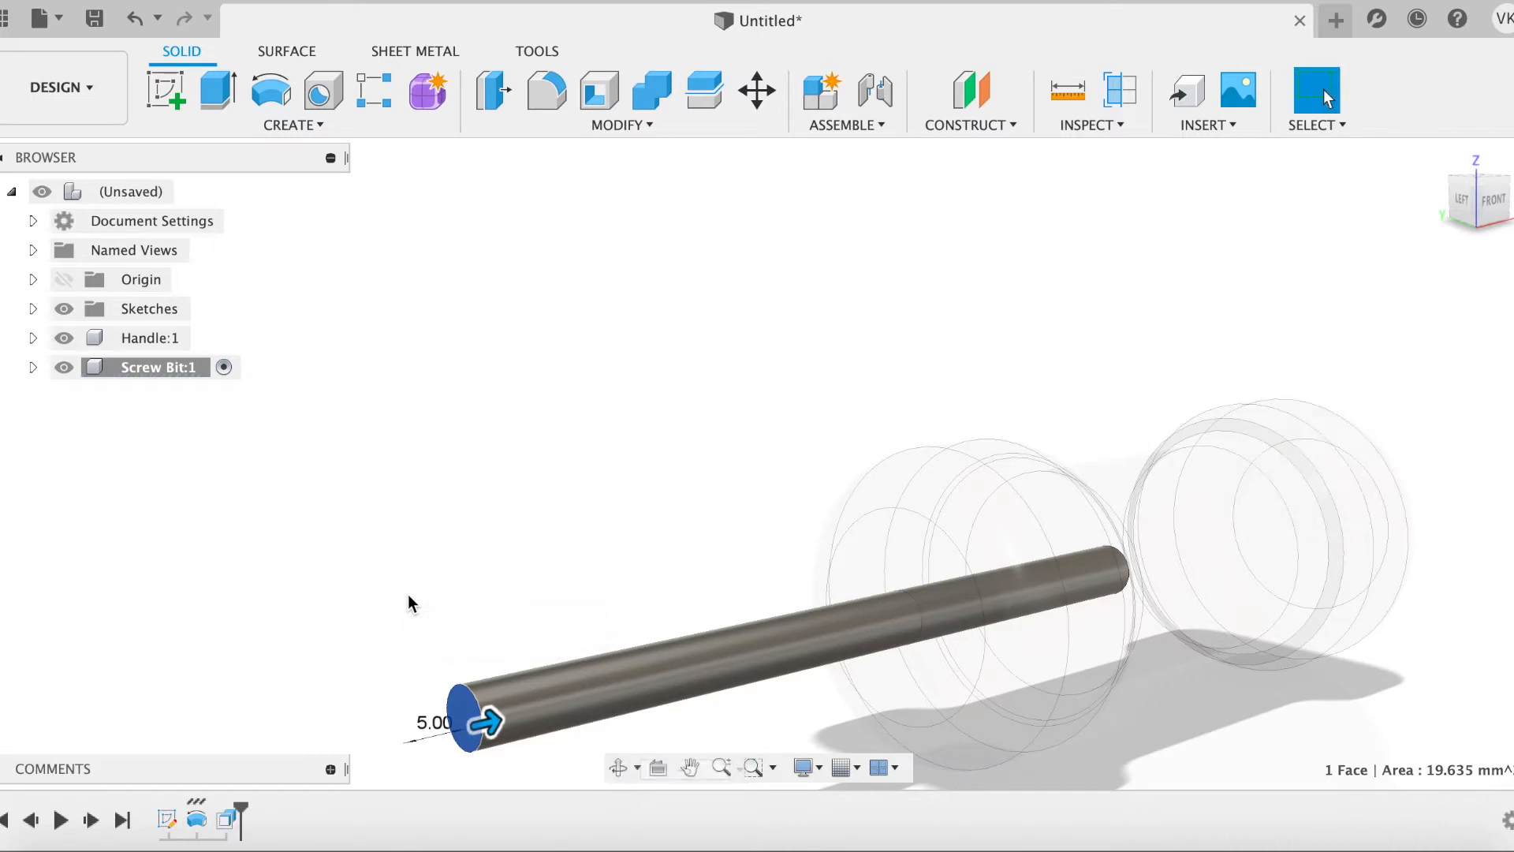
Step: Make Sketch1 of the Screw Bit component visible in the front view
click(1493, 199)
click(33, 368)
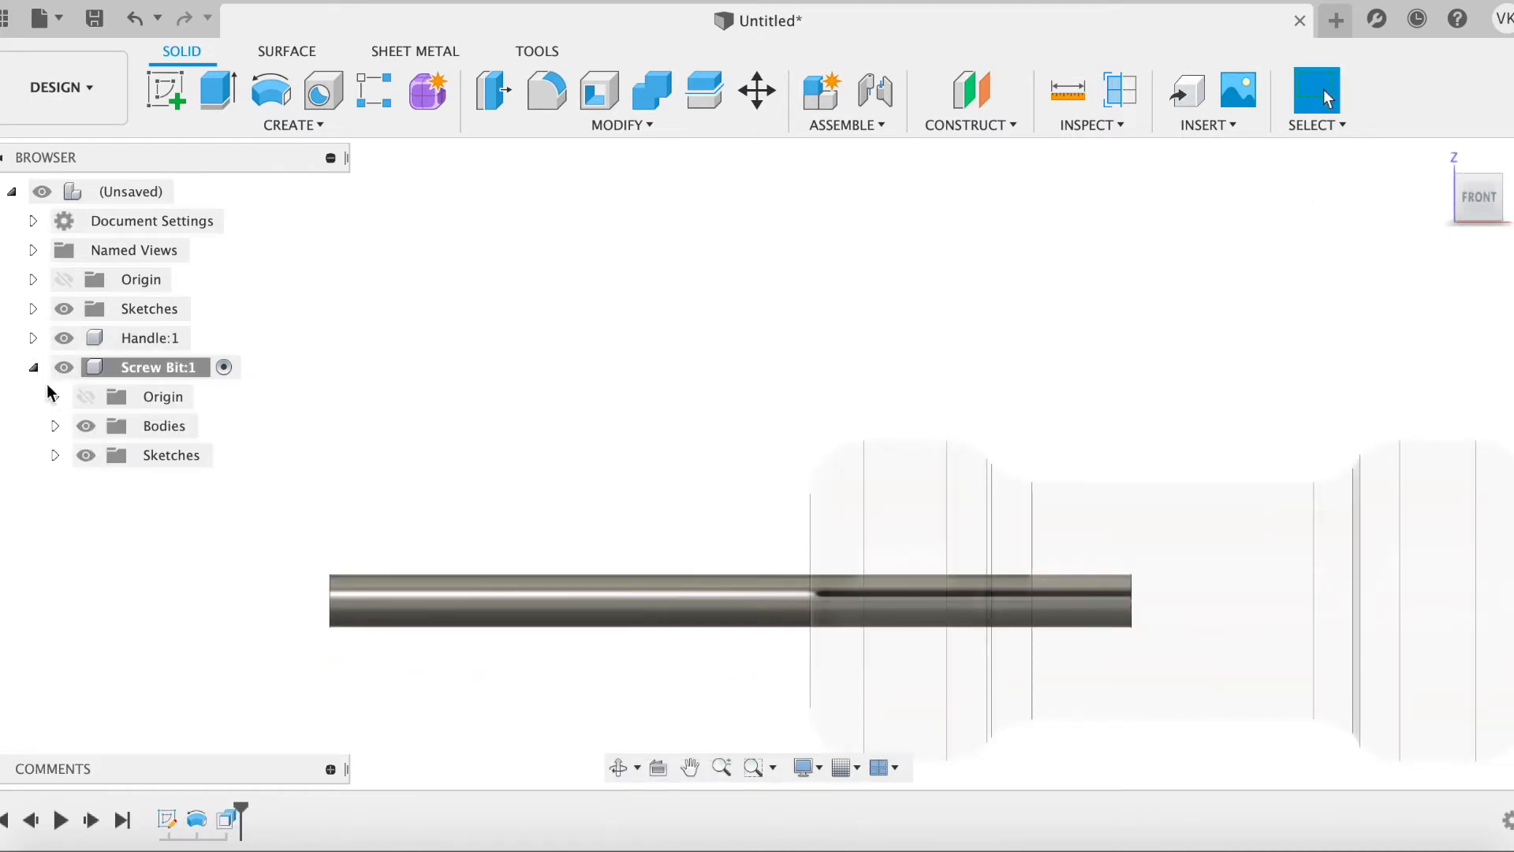
click(56, 456)
click(102, 484)
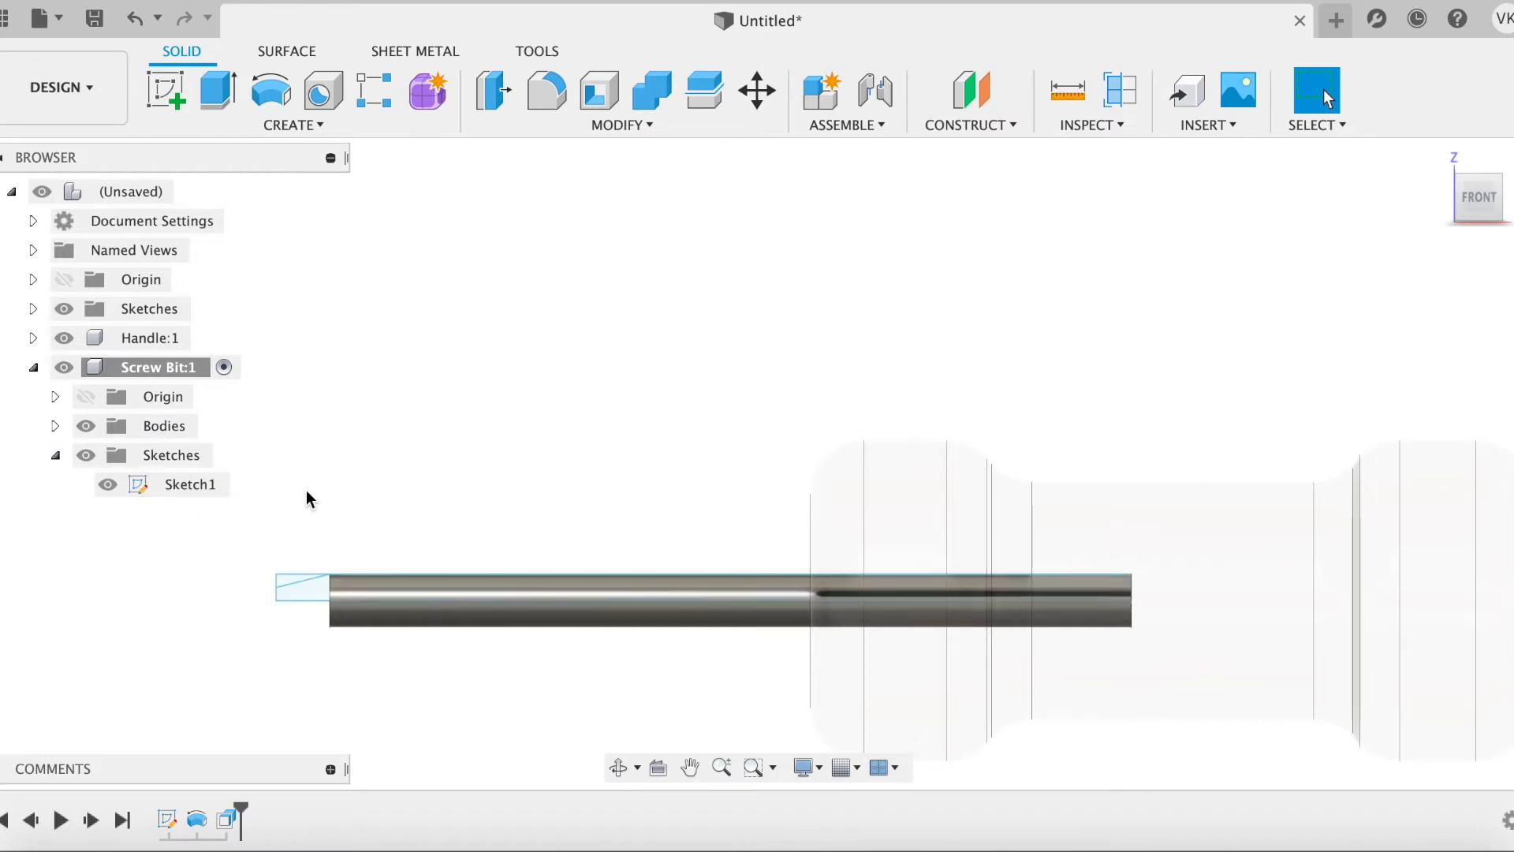
Step: Start a new sketch on the outer end face of the screw bit rod
click(166, 90)
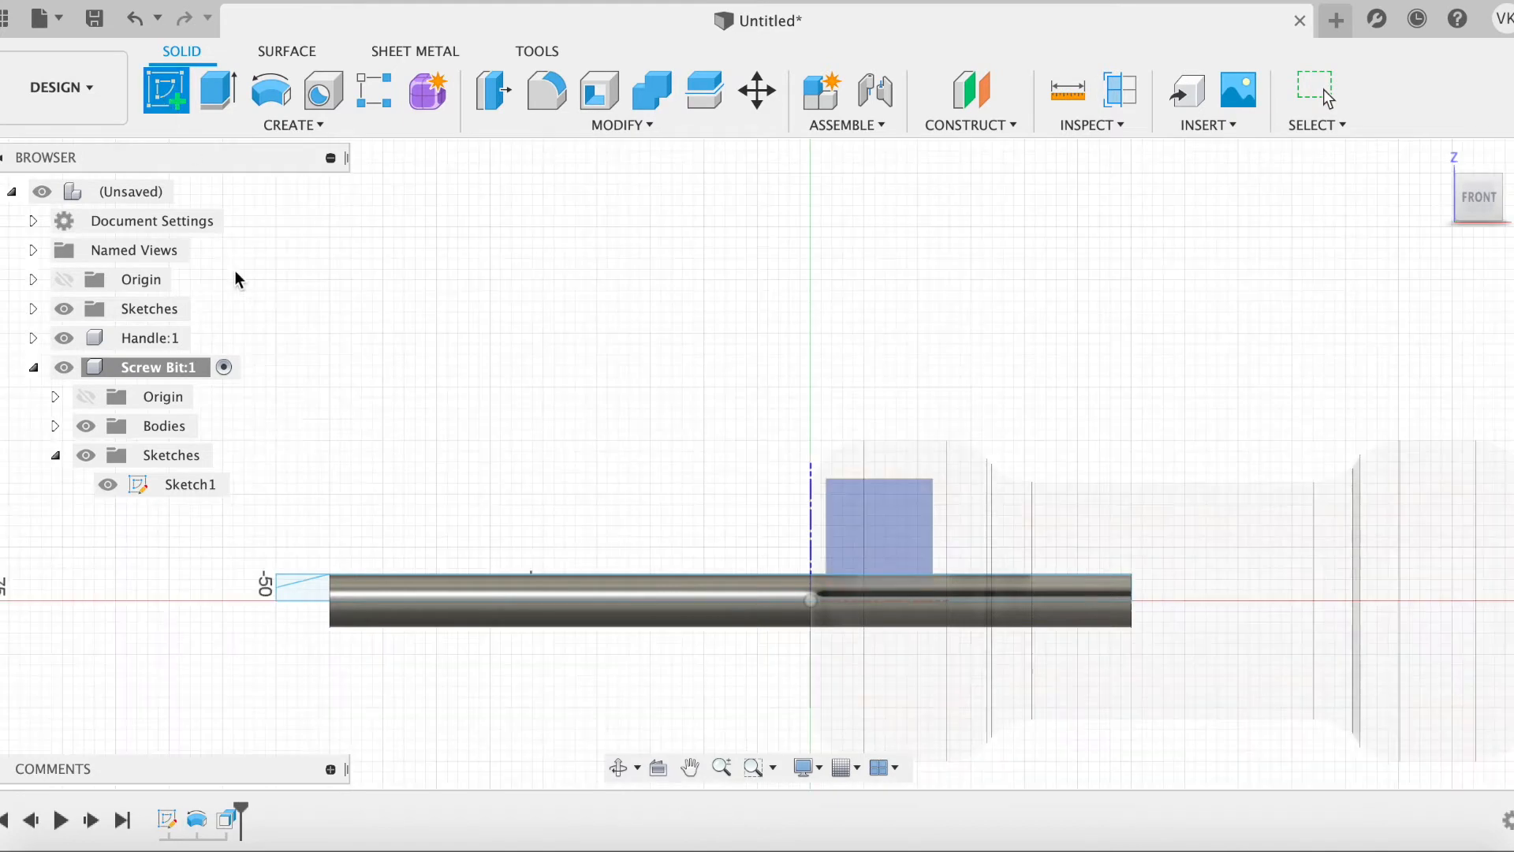
shift+middle_drag(377, 469, 548, 647)
click(526, 635)
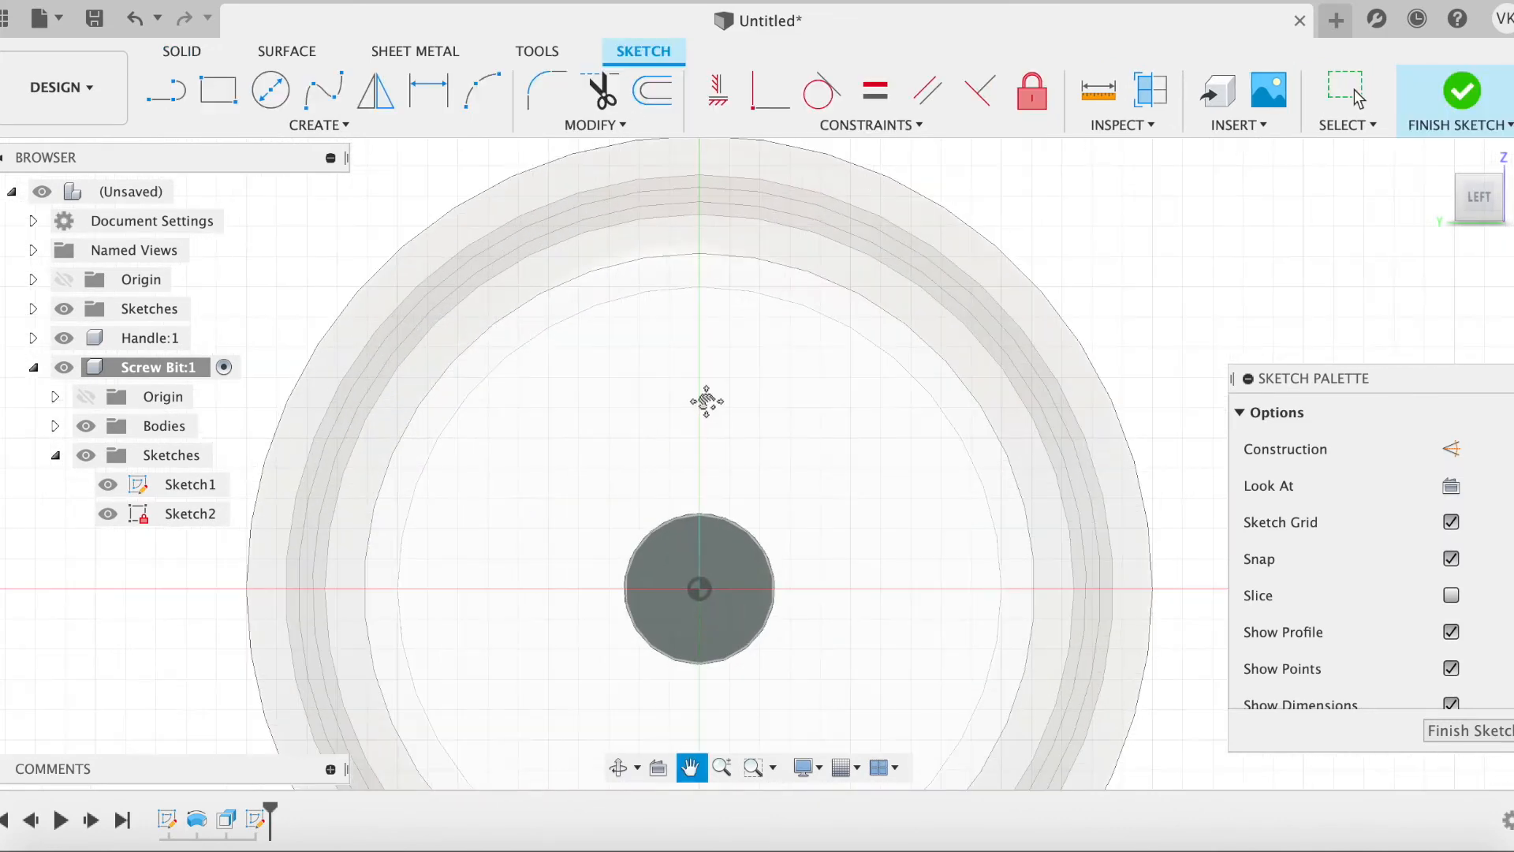
scroll(694, 315, up, 5)
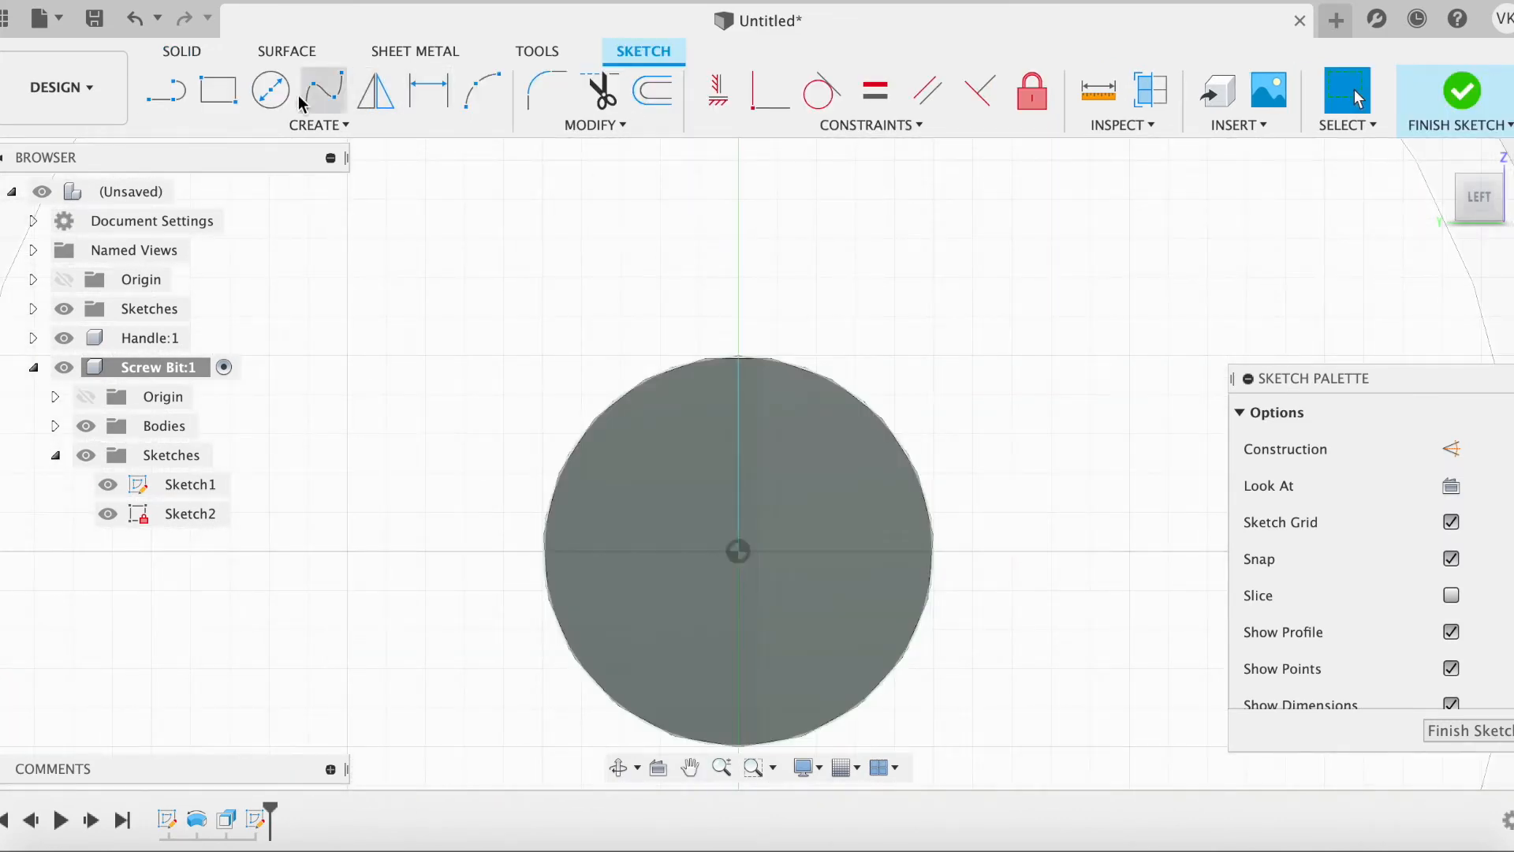
Step: Draw a vertical line about 2.9 mm long up from the end face's centre and a horizontal line from the centre, both extending past the rod's edge
click(165, 91)
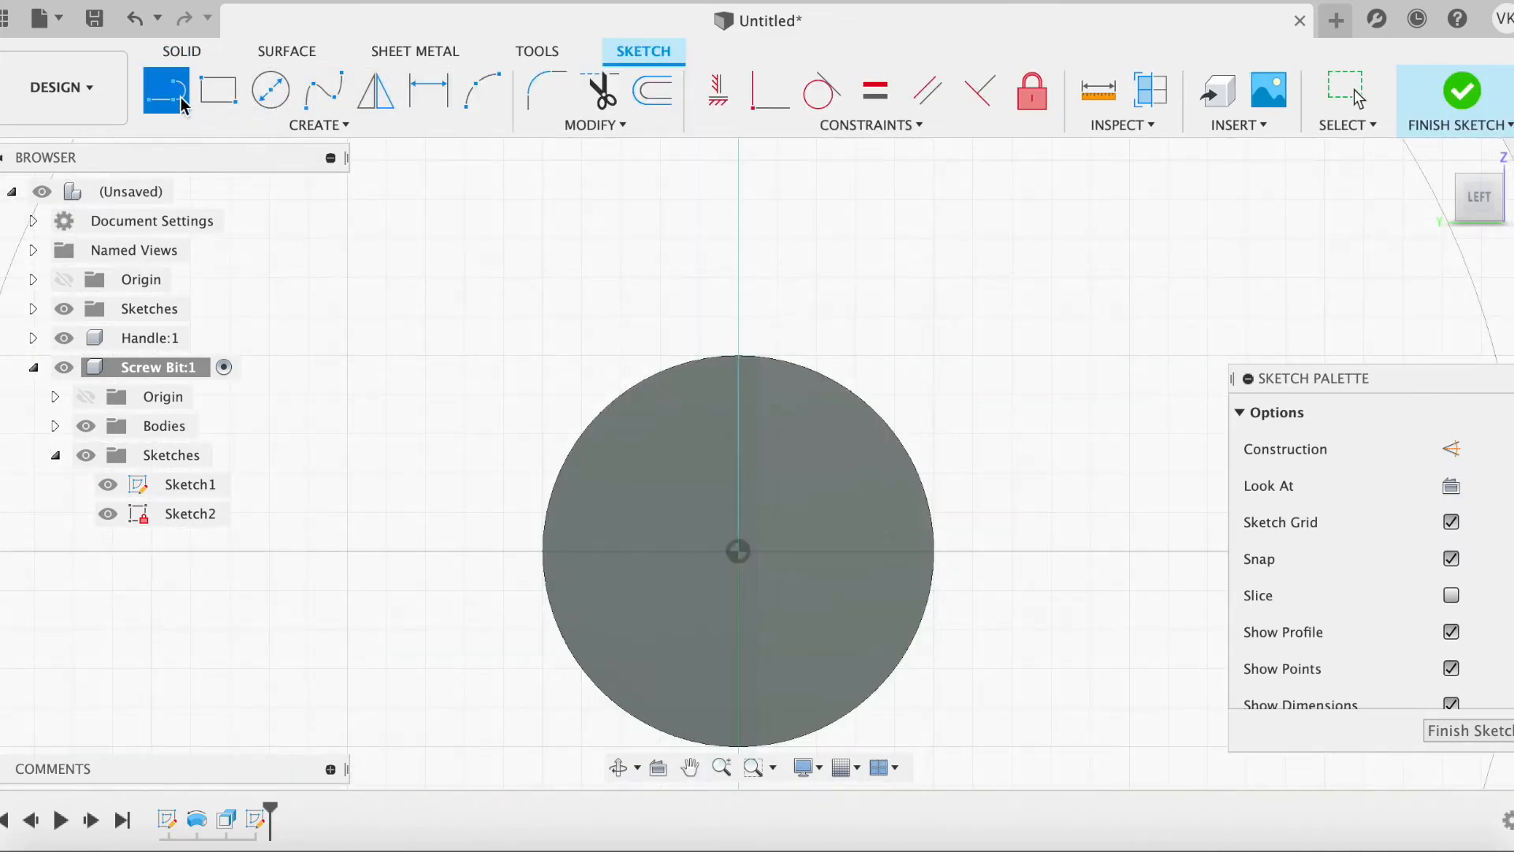
click(738, 551)
click(738, 325)
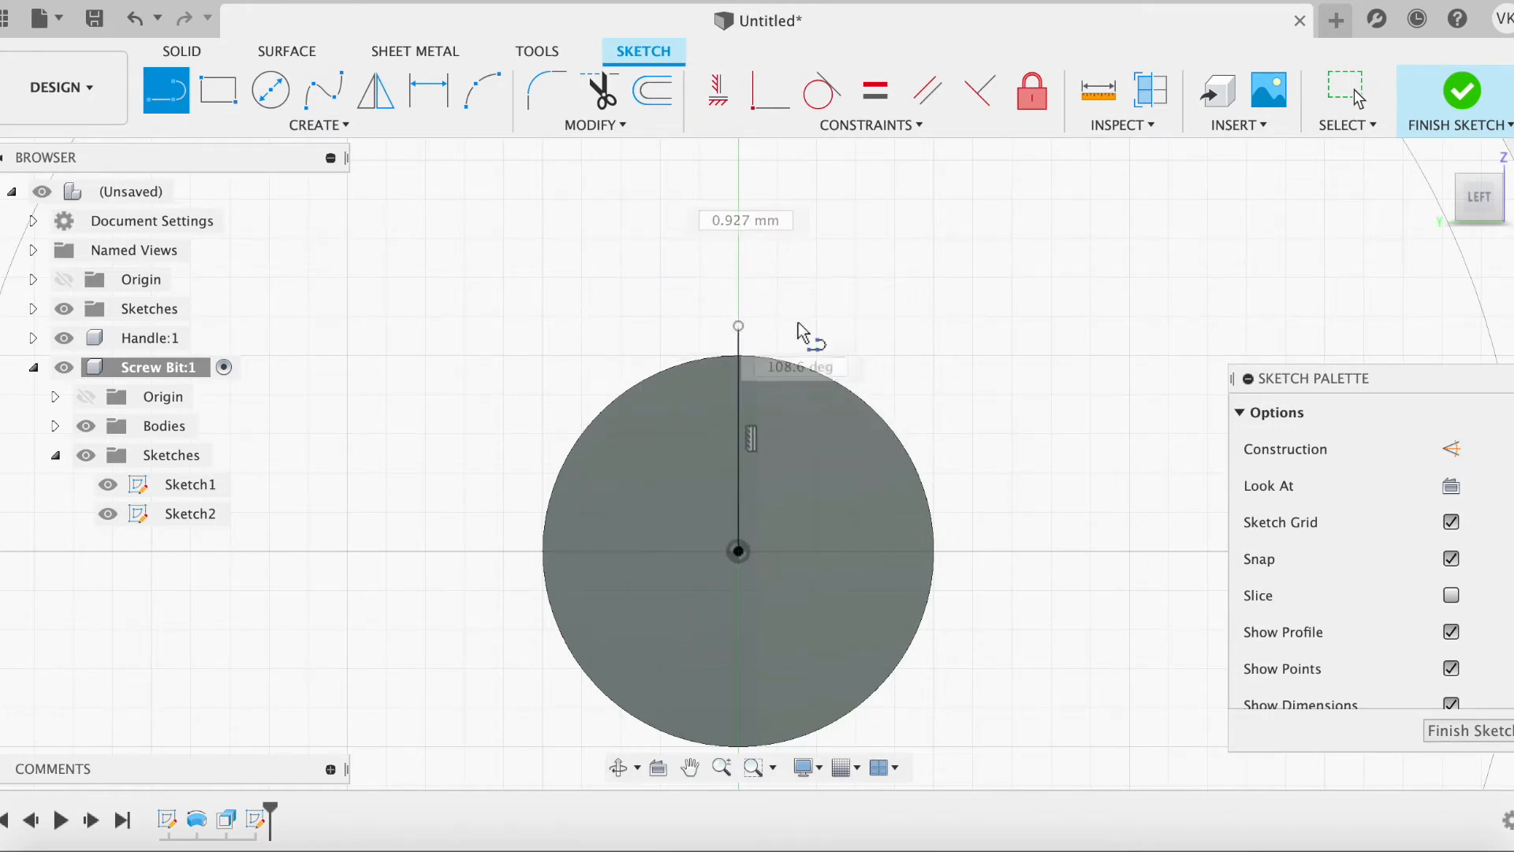
click(738, 550)
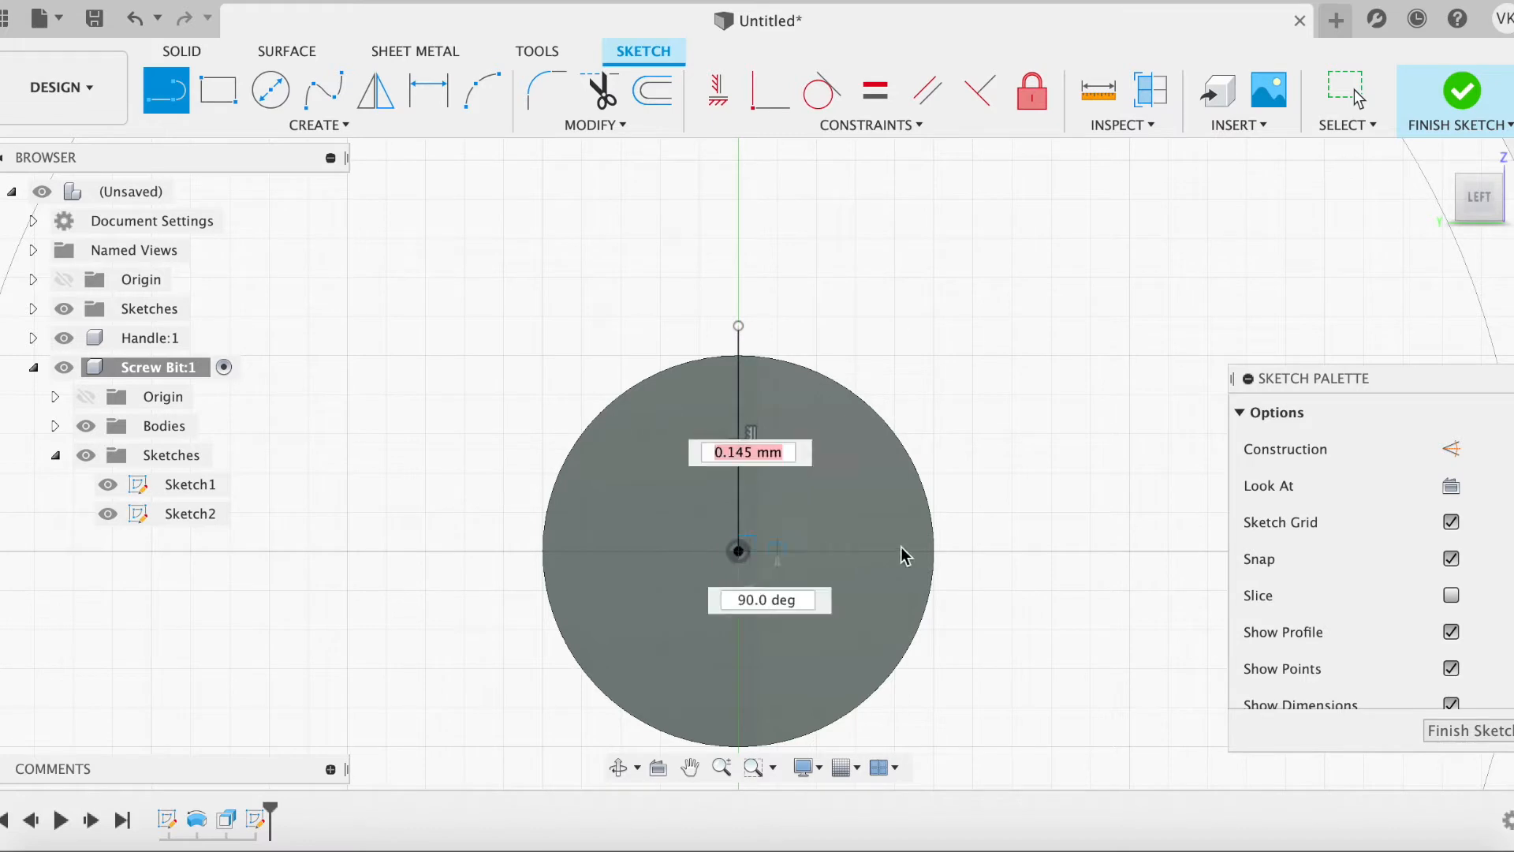
click(973, 551)
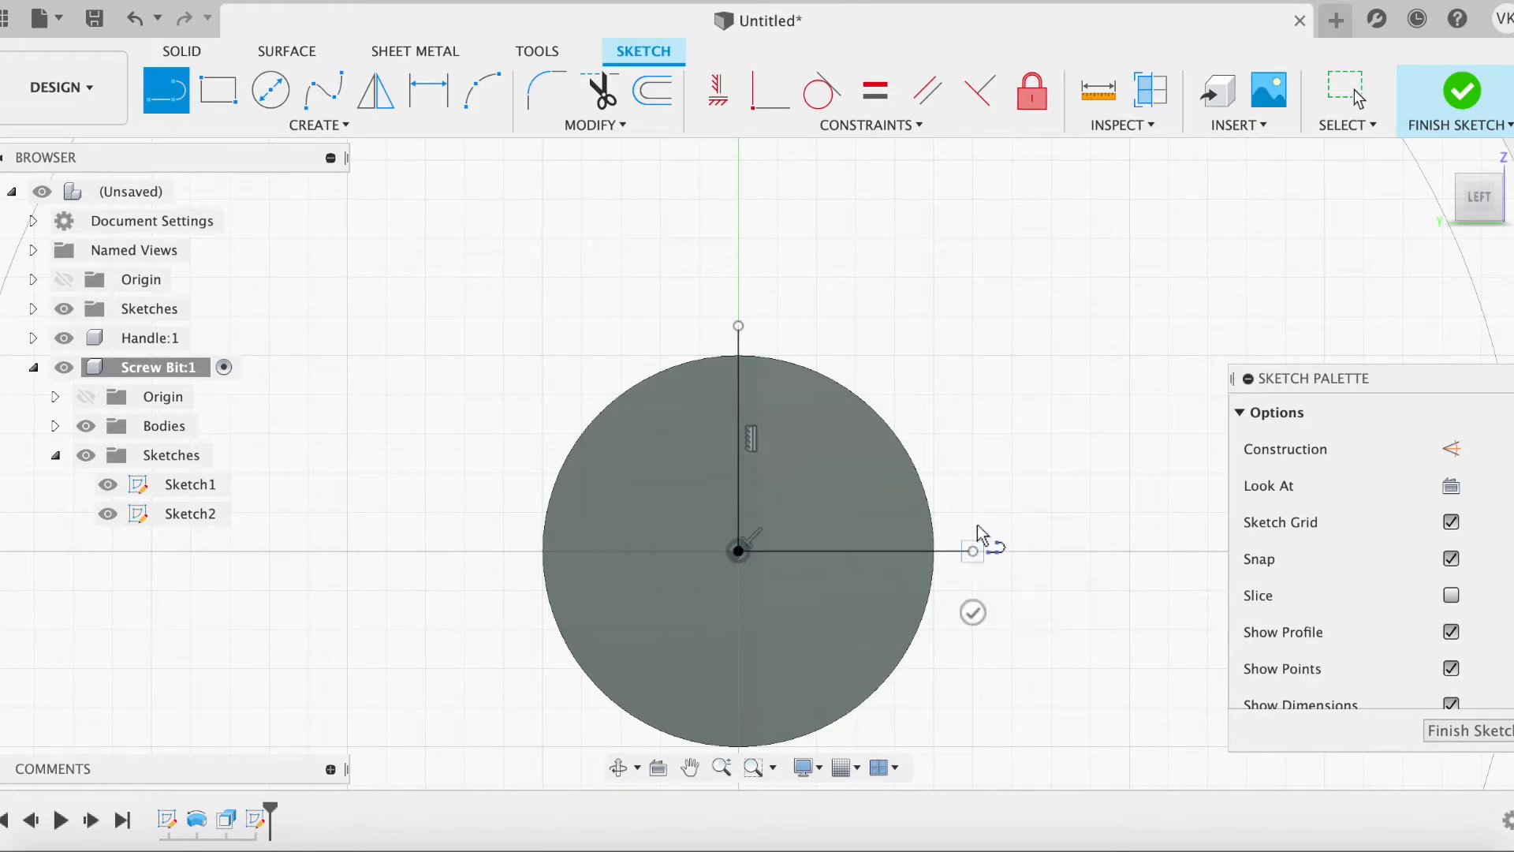
key(Escape)
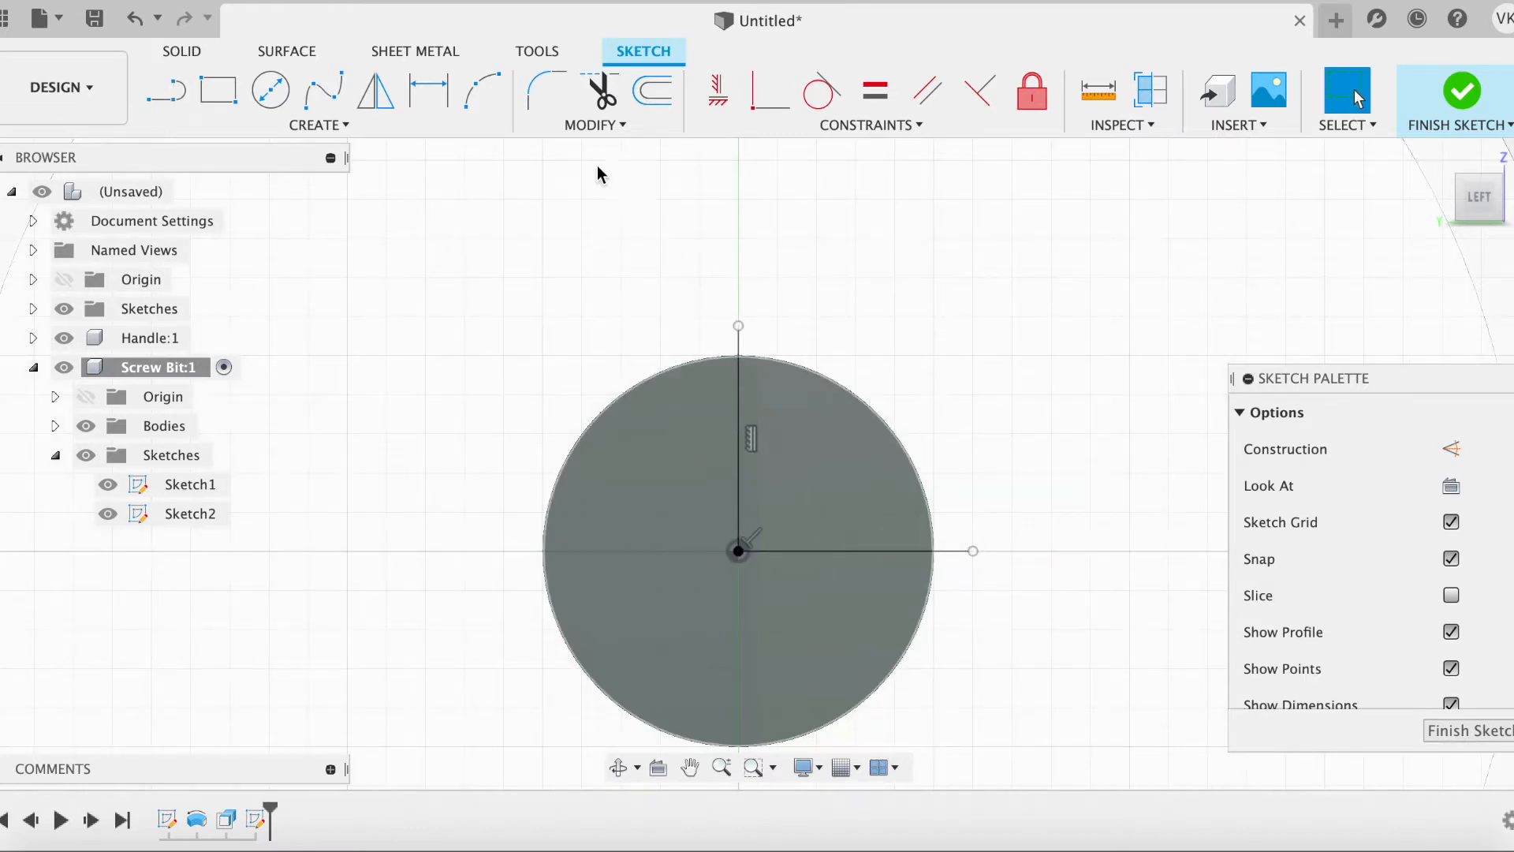
Step: Offset the vertical centre line by 0.1 mm toward the side of the horizontal line
click(631, 103)
click(737, 437)
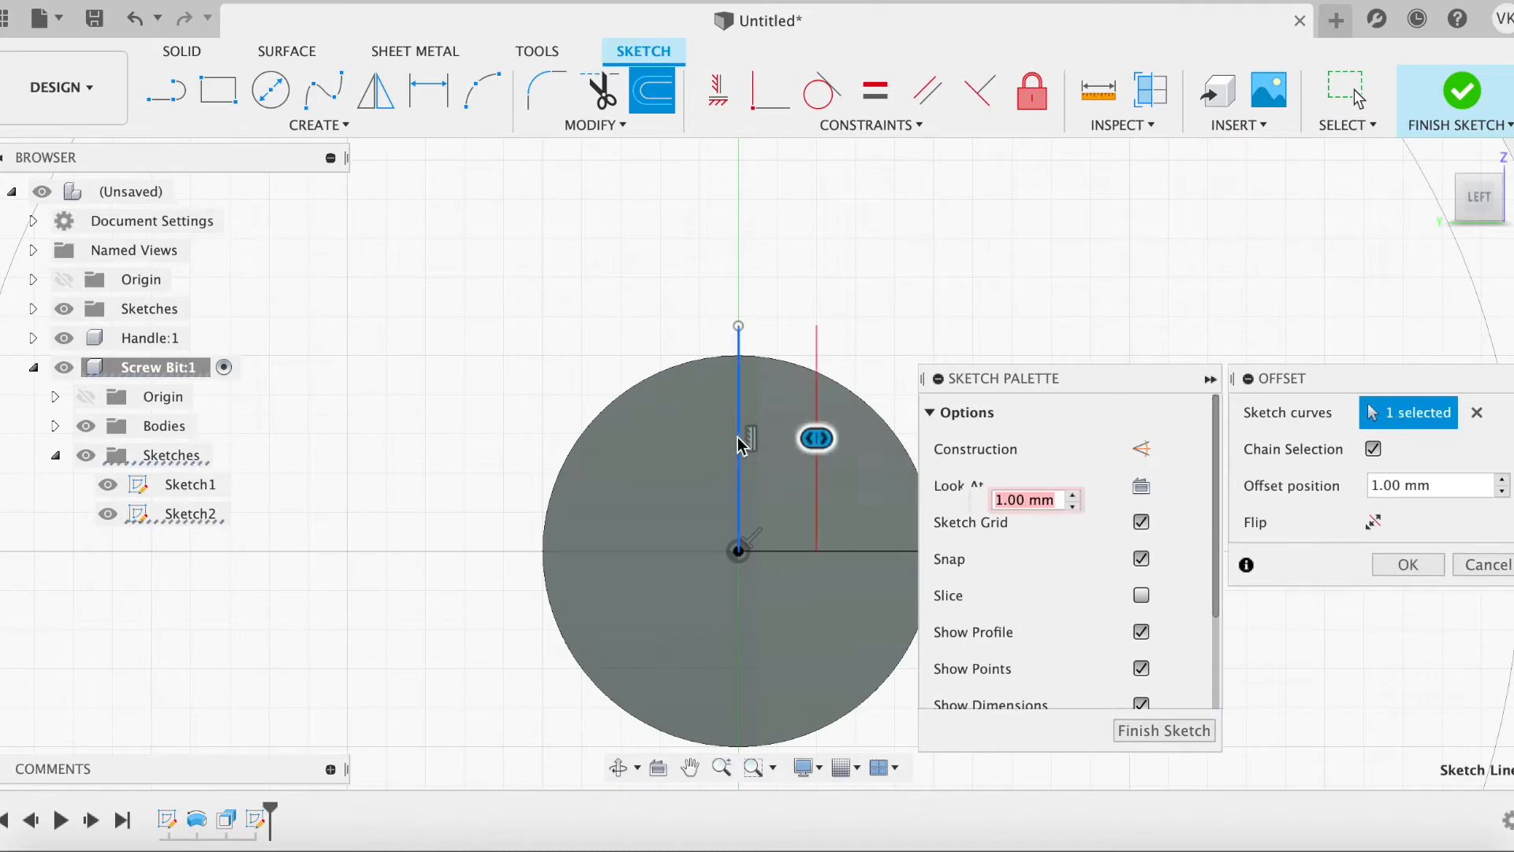
drag(825, 434, 751, 453)
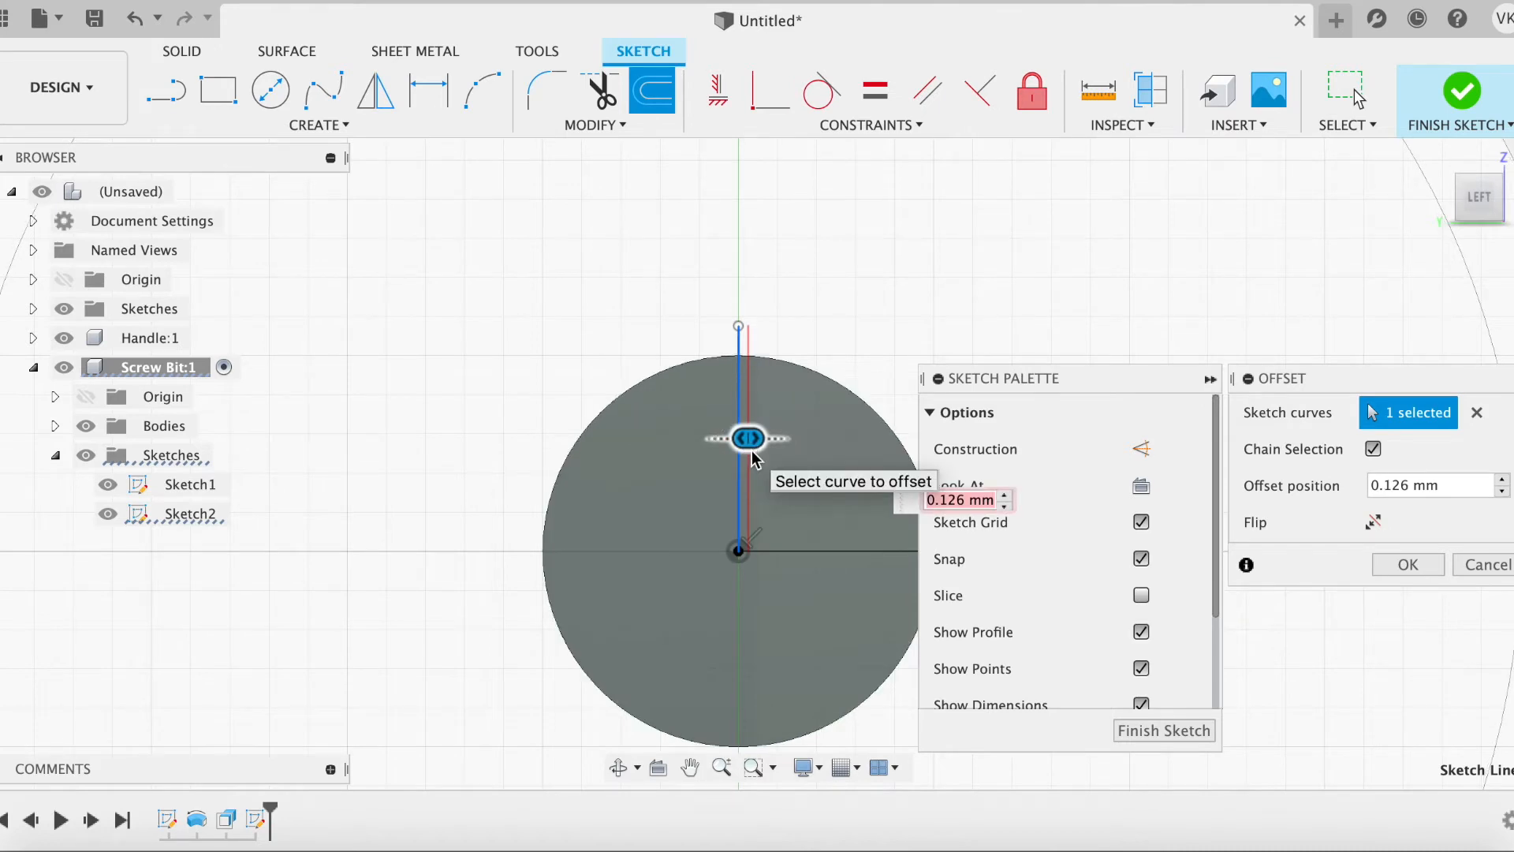
text(.)
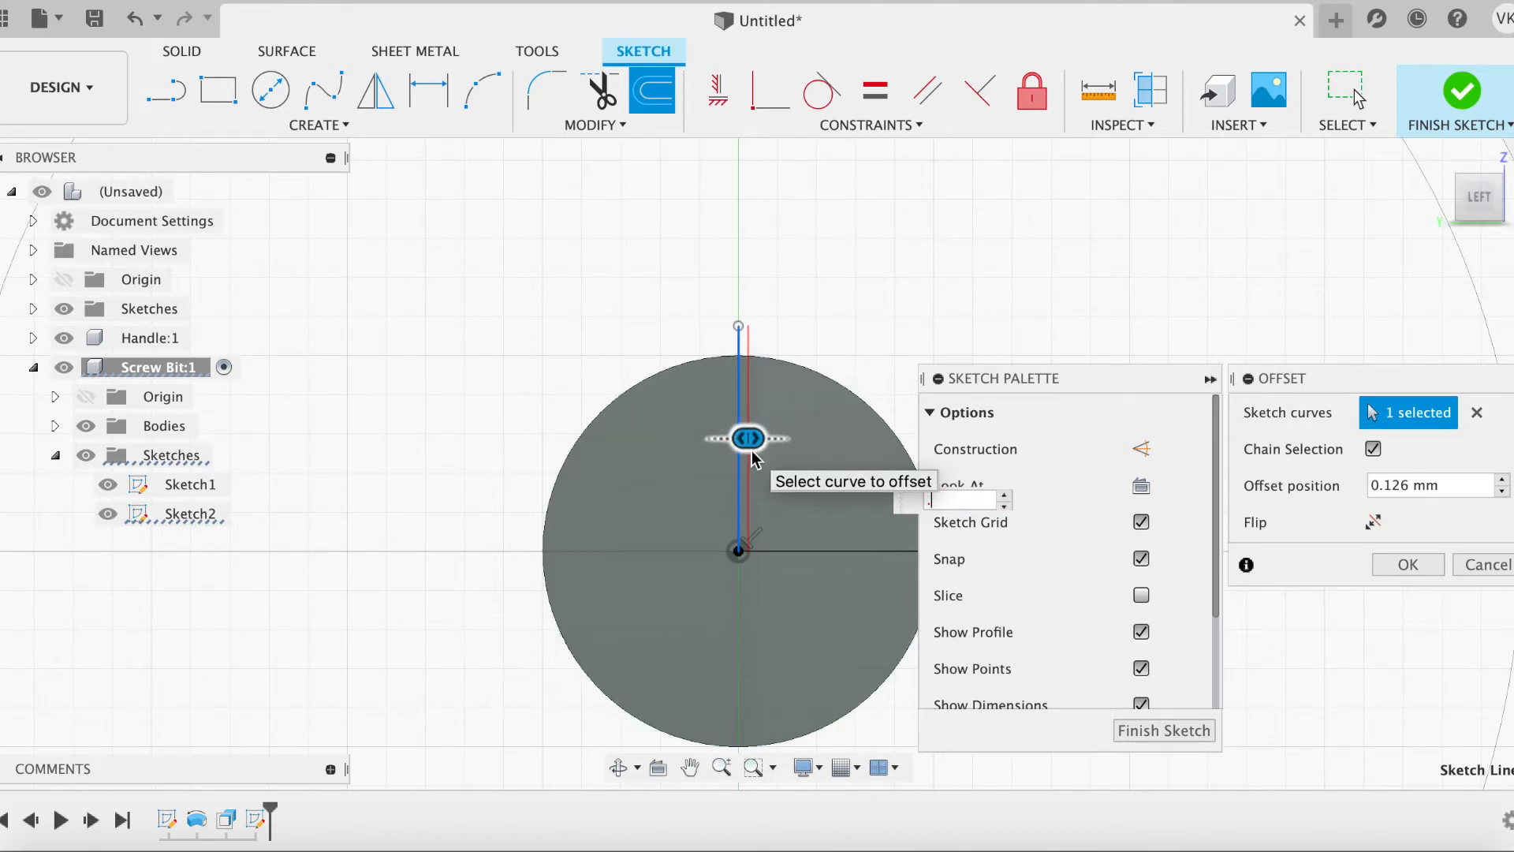
text(1)
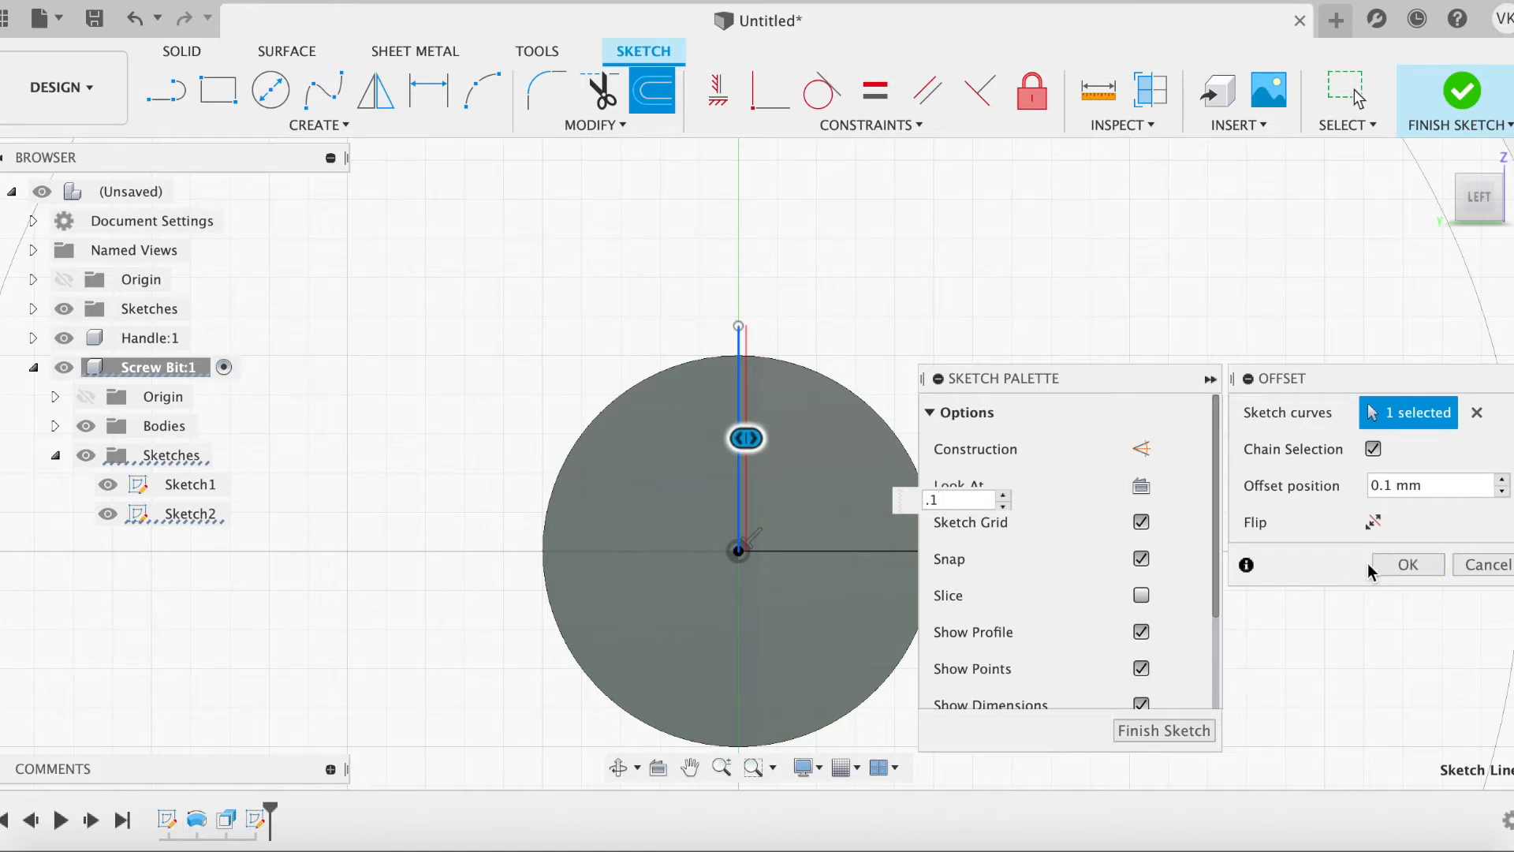
click(1404, 581)
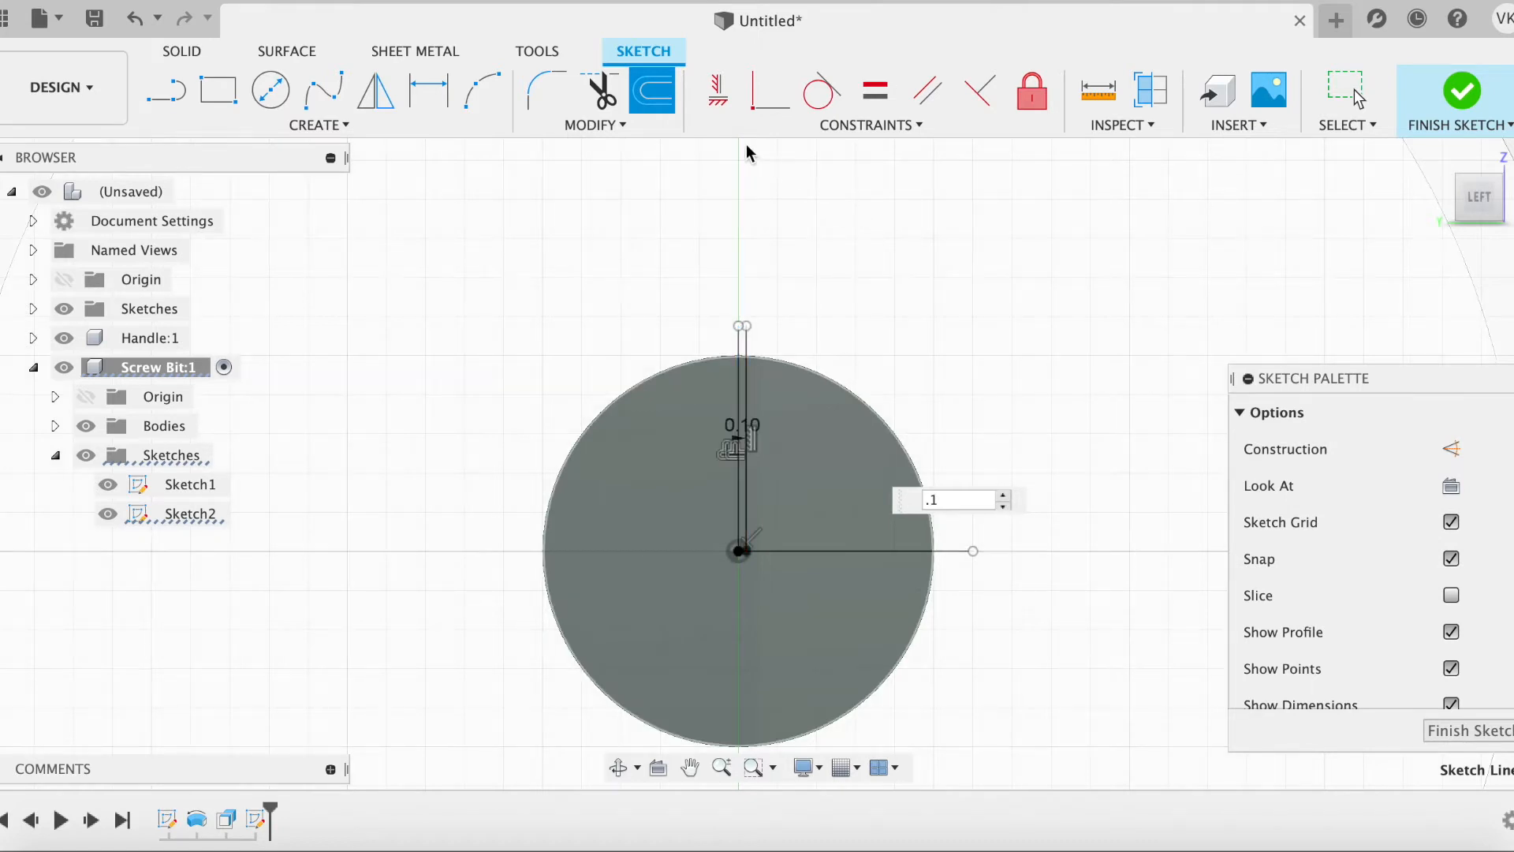
Step: Offset the horizontal centre line upward with an offset position of -0.1 mm
click(662, 98)
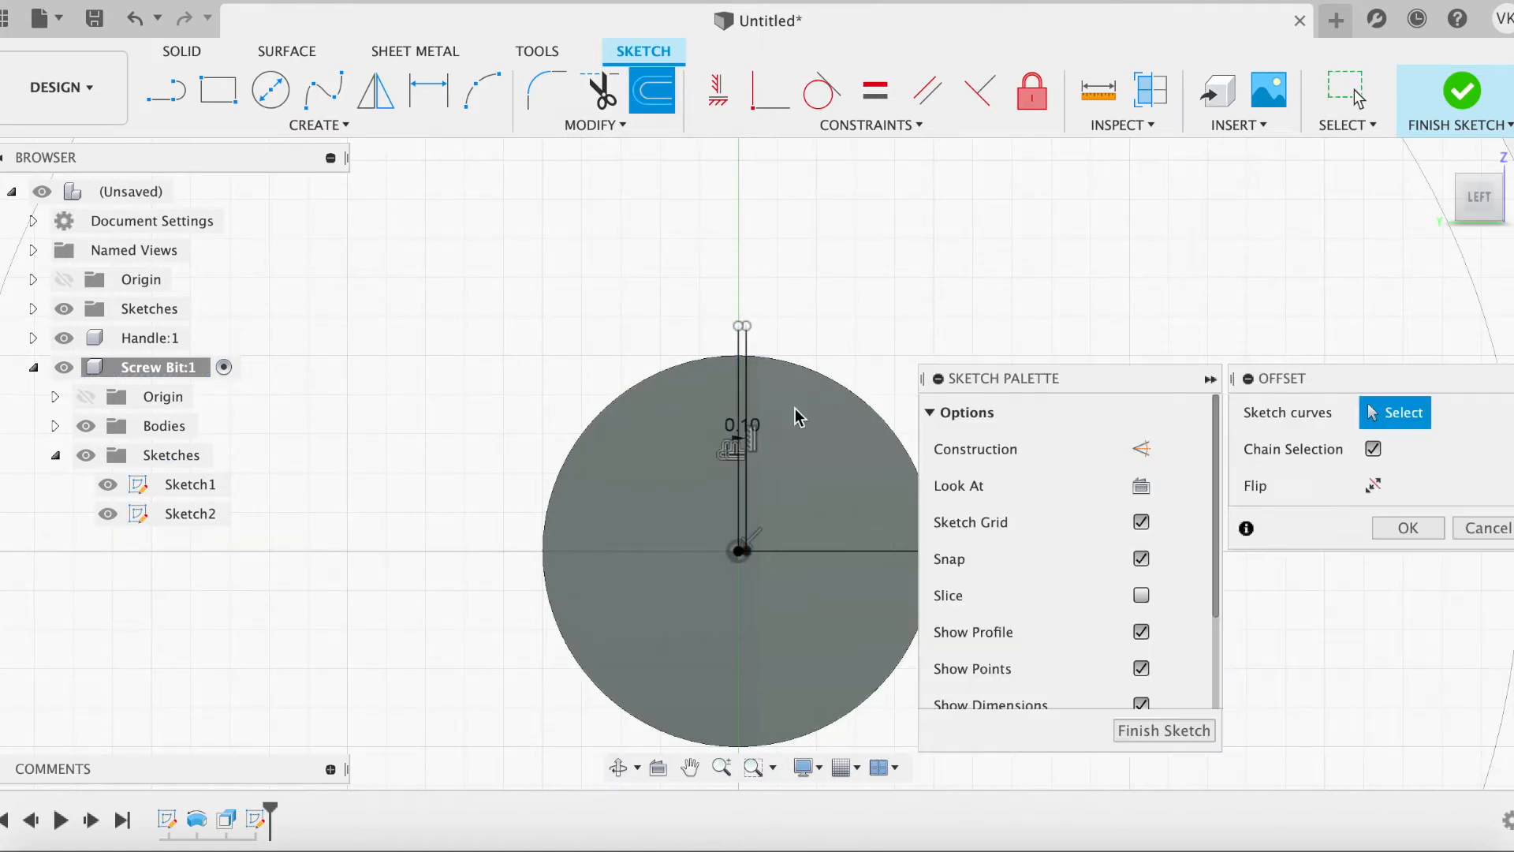
click(862, 557)
drag(858, 625, 869, 541)
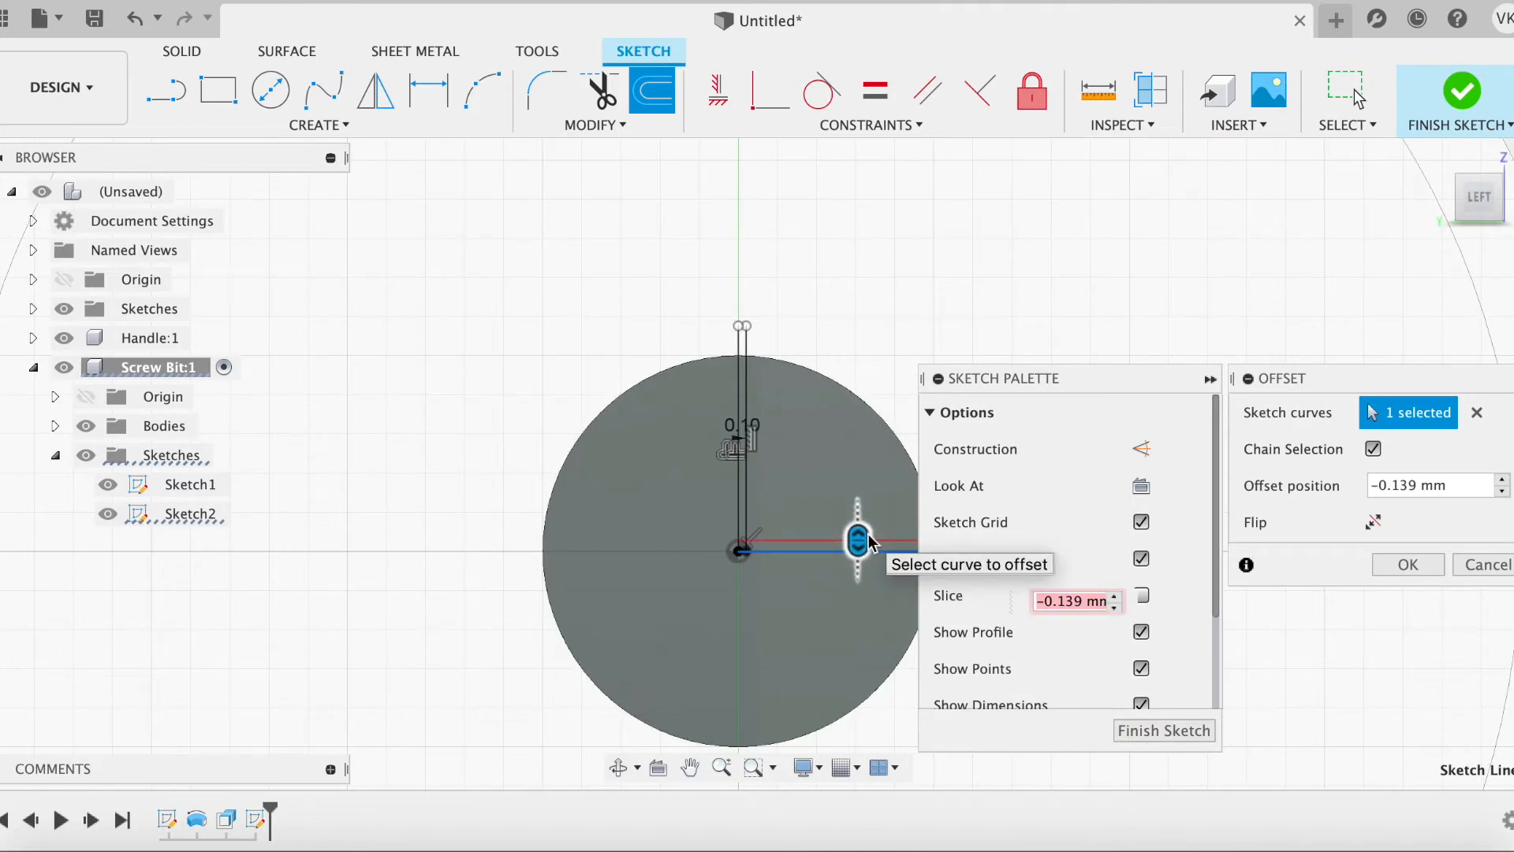
key(Return)
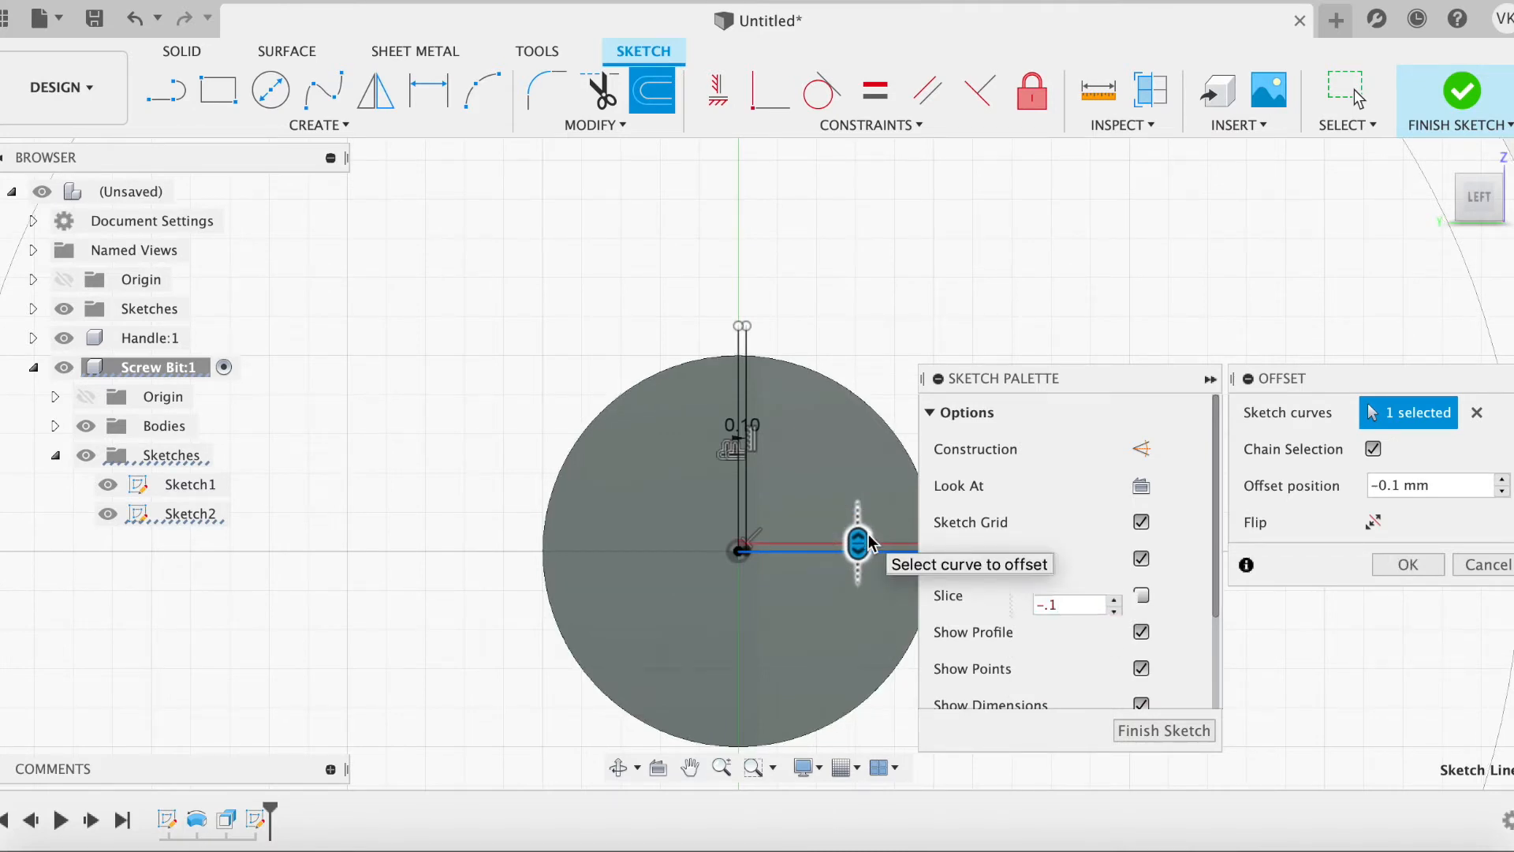
key(Return)
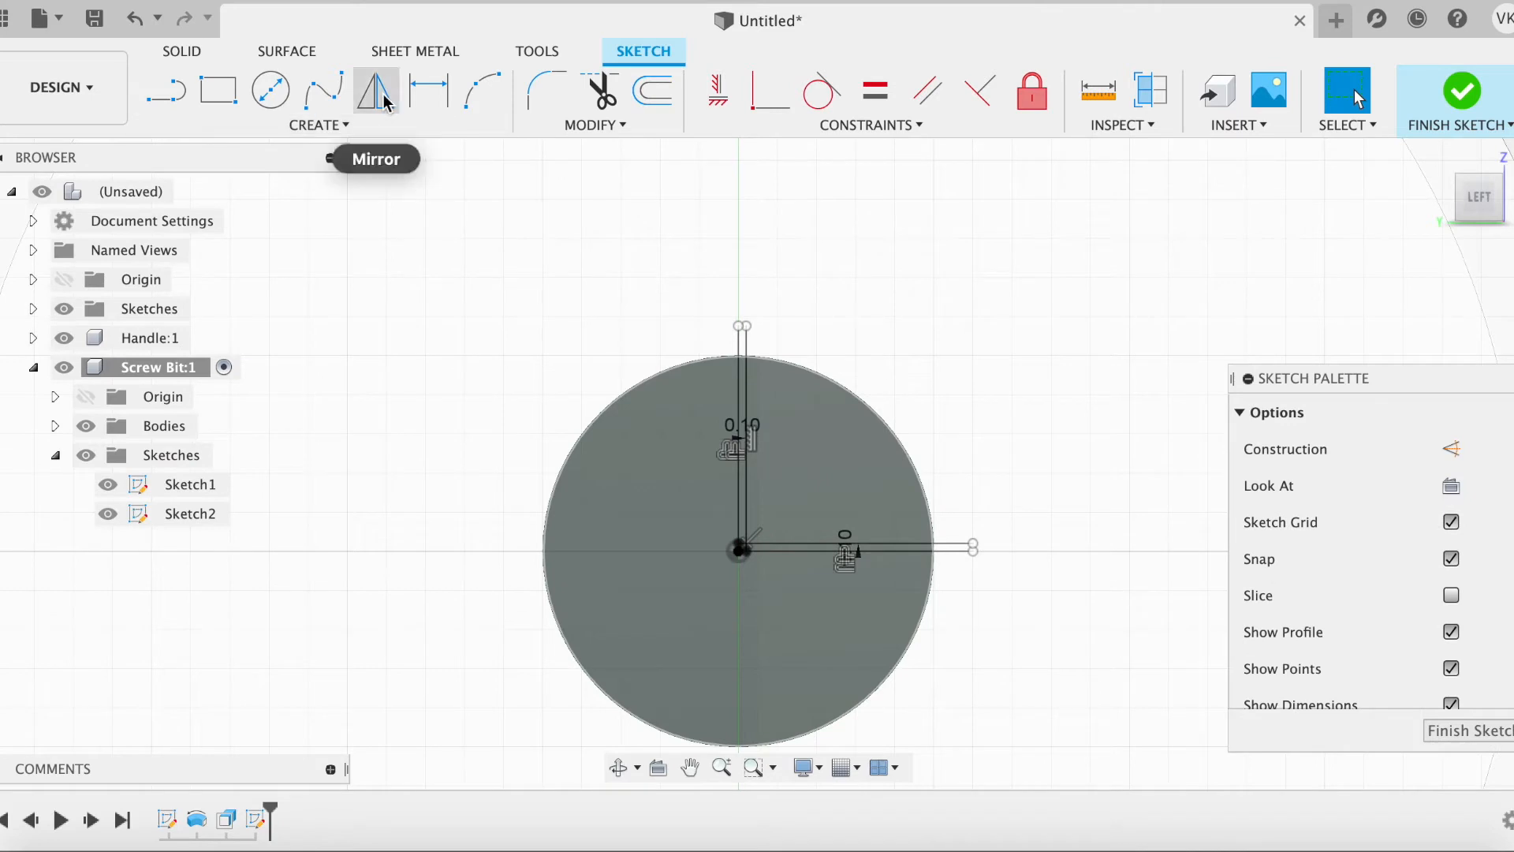
Step: Mirror the two offset lines across the vertical centre line
click(386, 100)
click(745, 514)
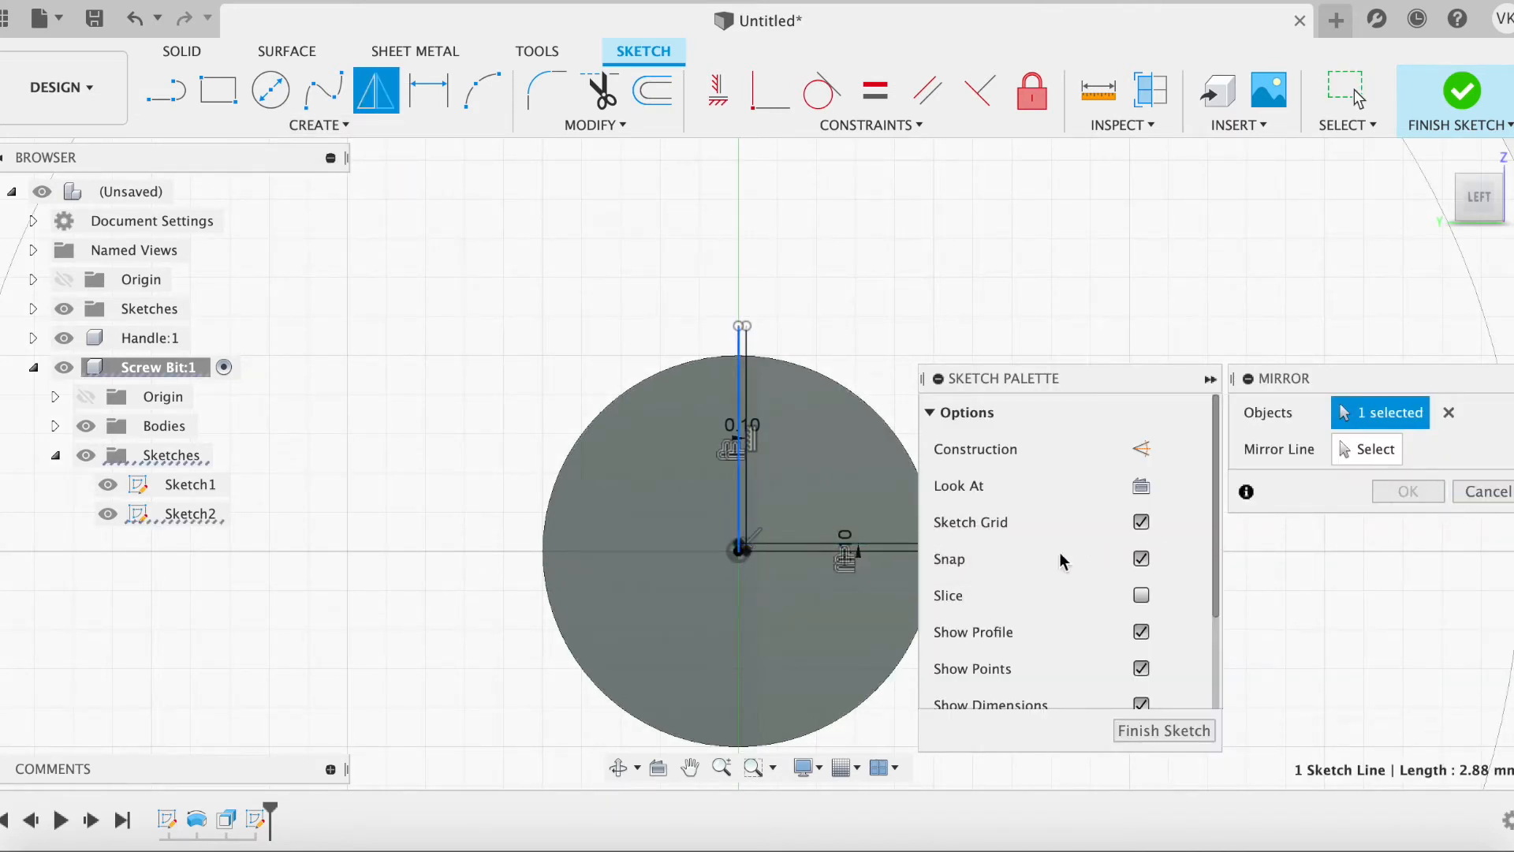
click(739, 531)
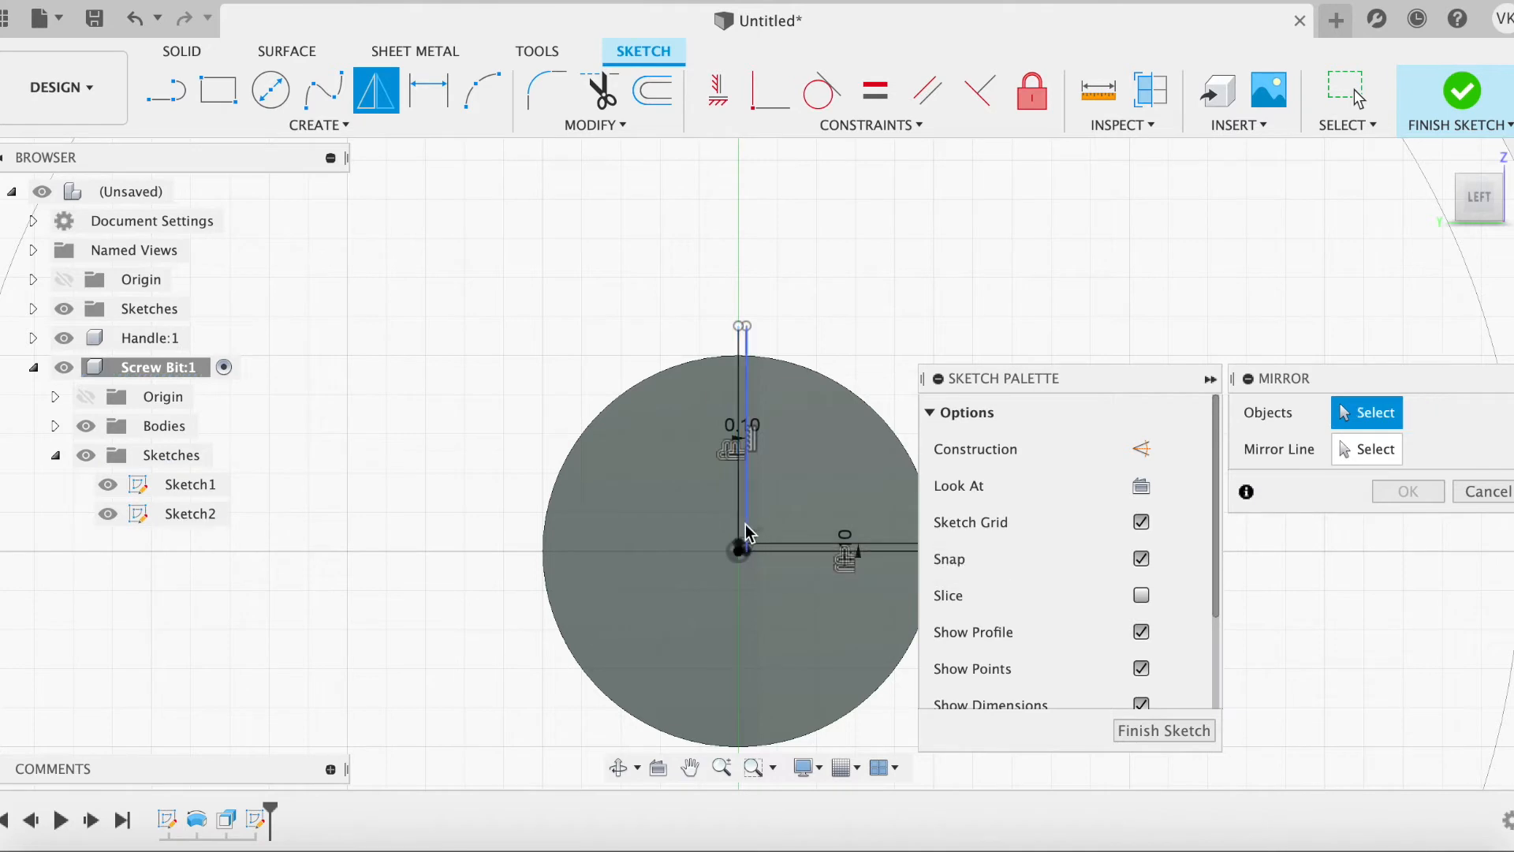
click(745, 526)
click(781, 546)
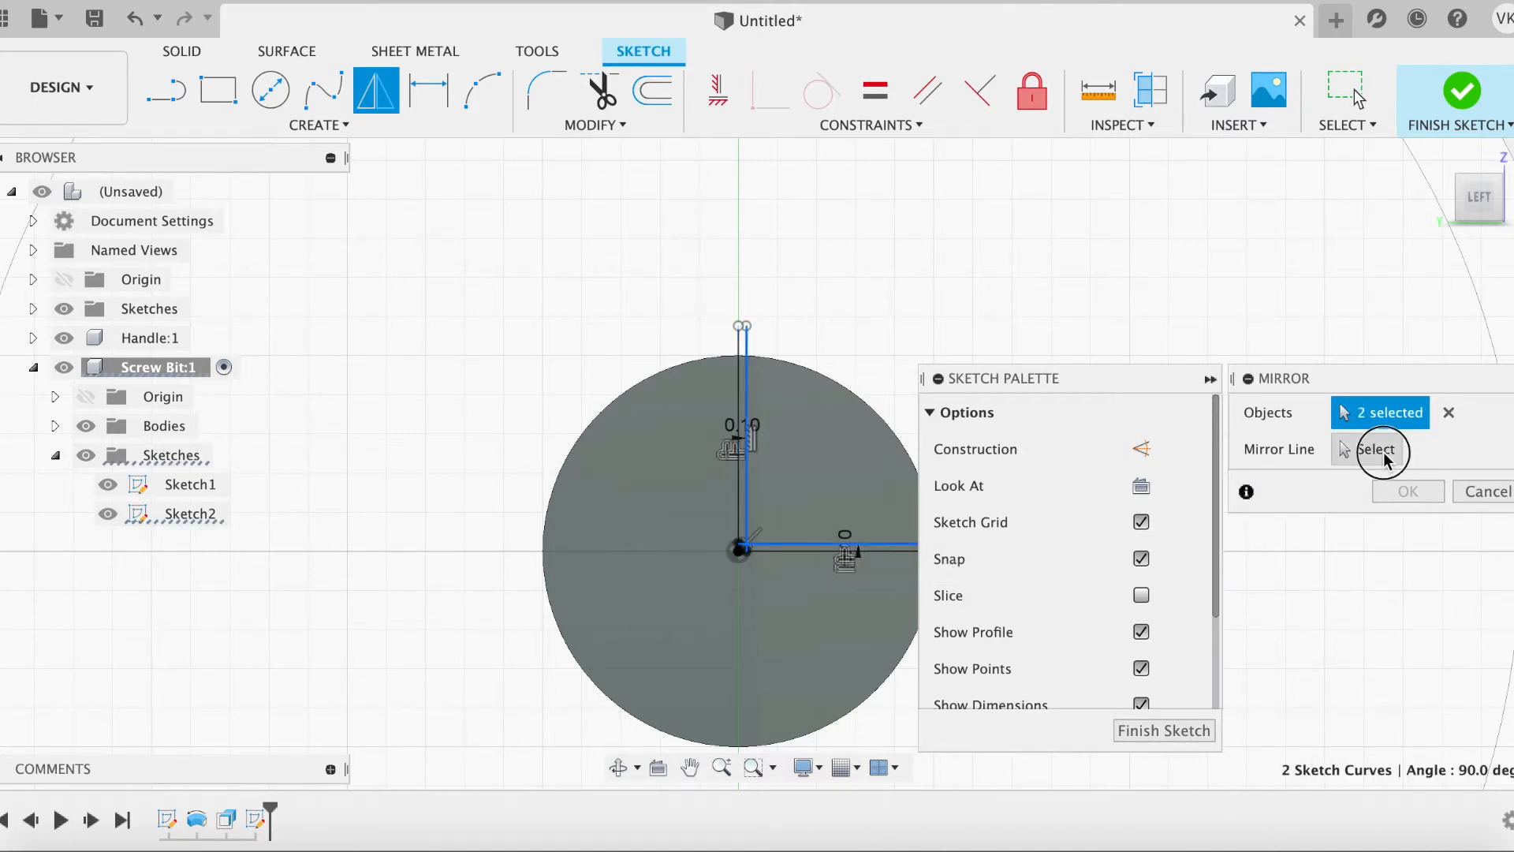
click(1384, 453)
click(737, 507)
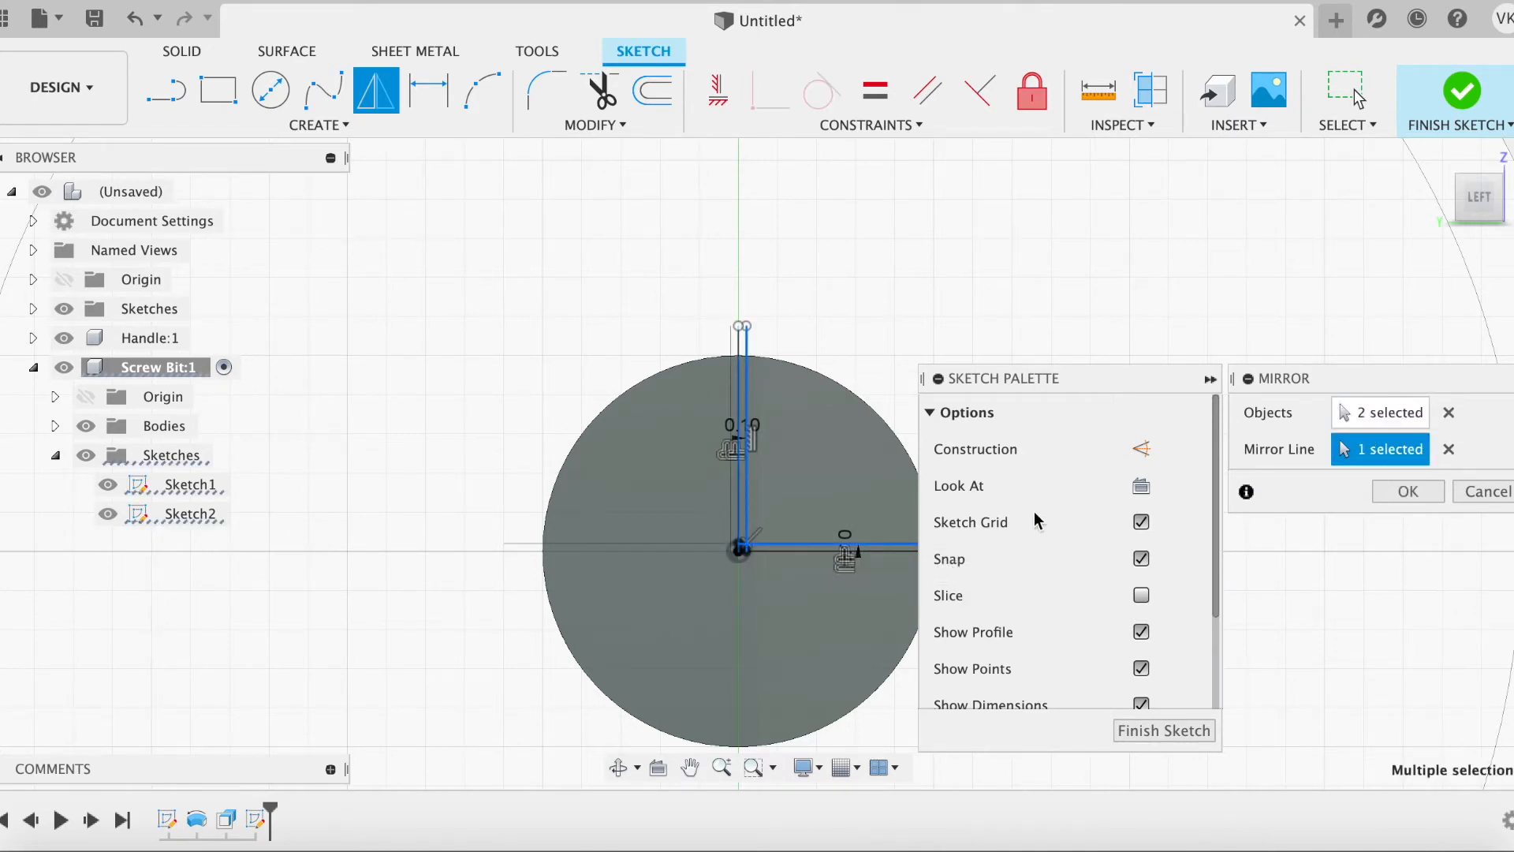
click(1380, 490)
Step: Mirror the two offset lines and their two mirrored copies across the horizontal centre line to complete the cross
click(376, 89)
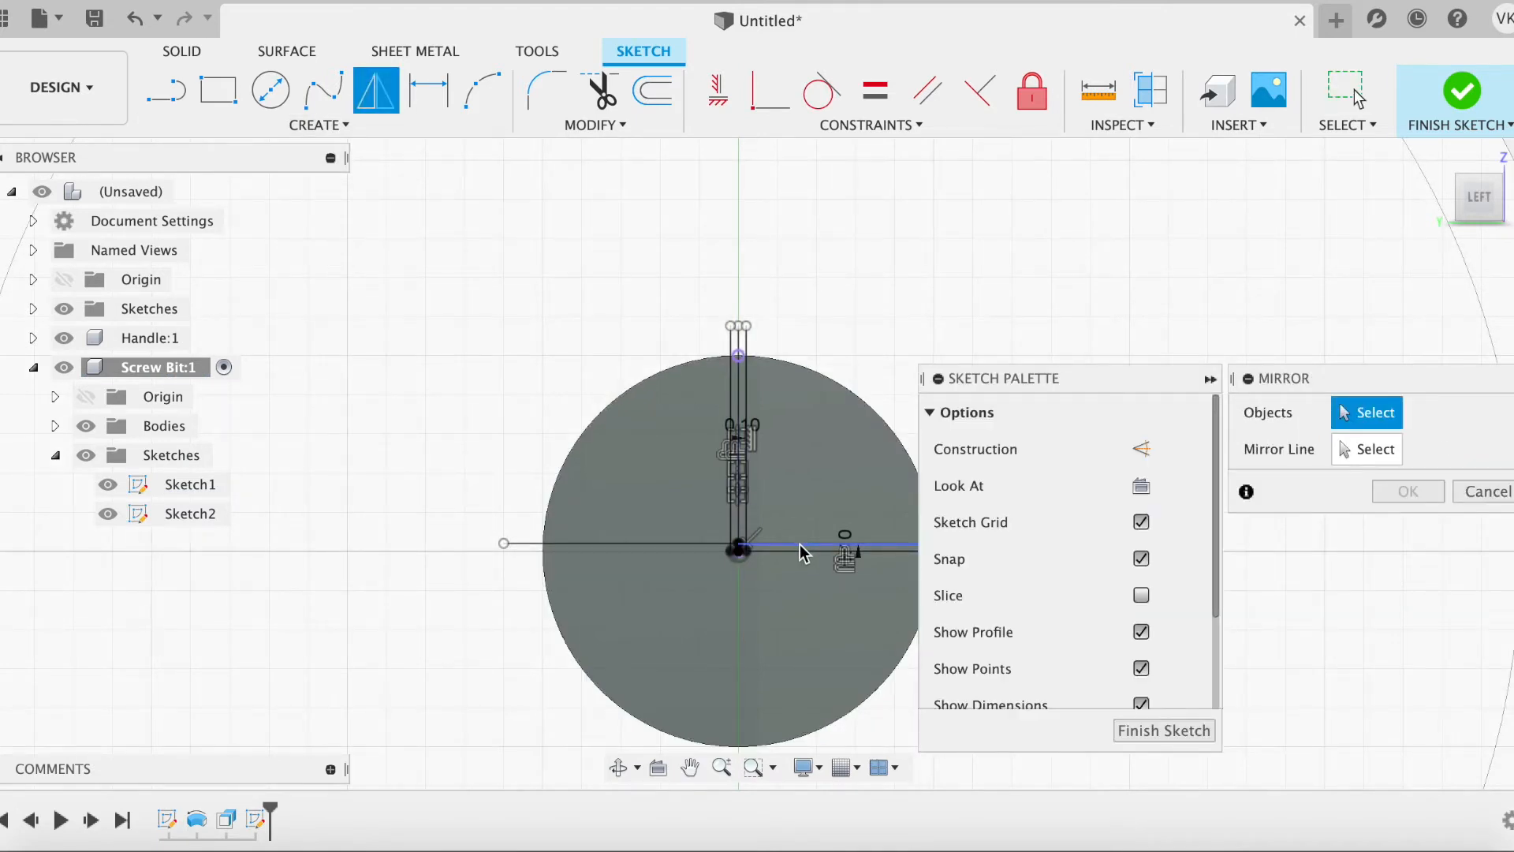
click(798, 547)
click(746, 536)
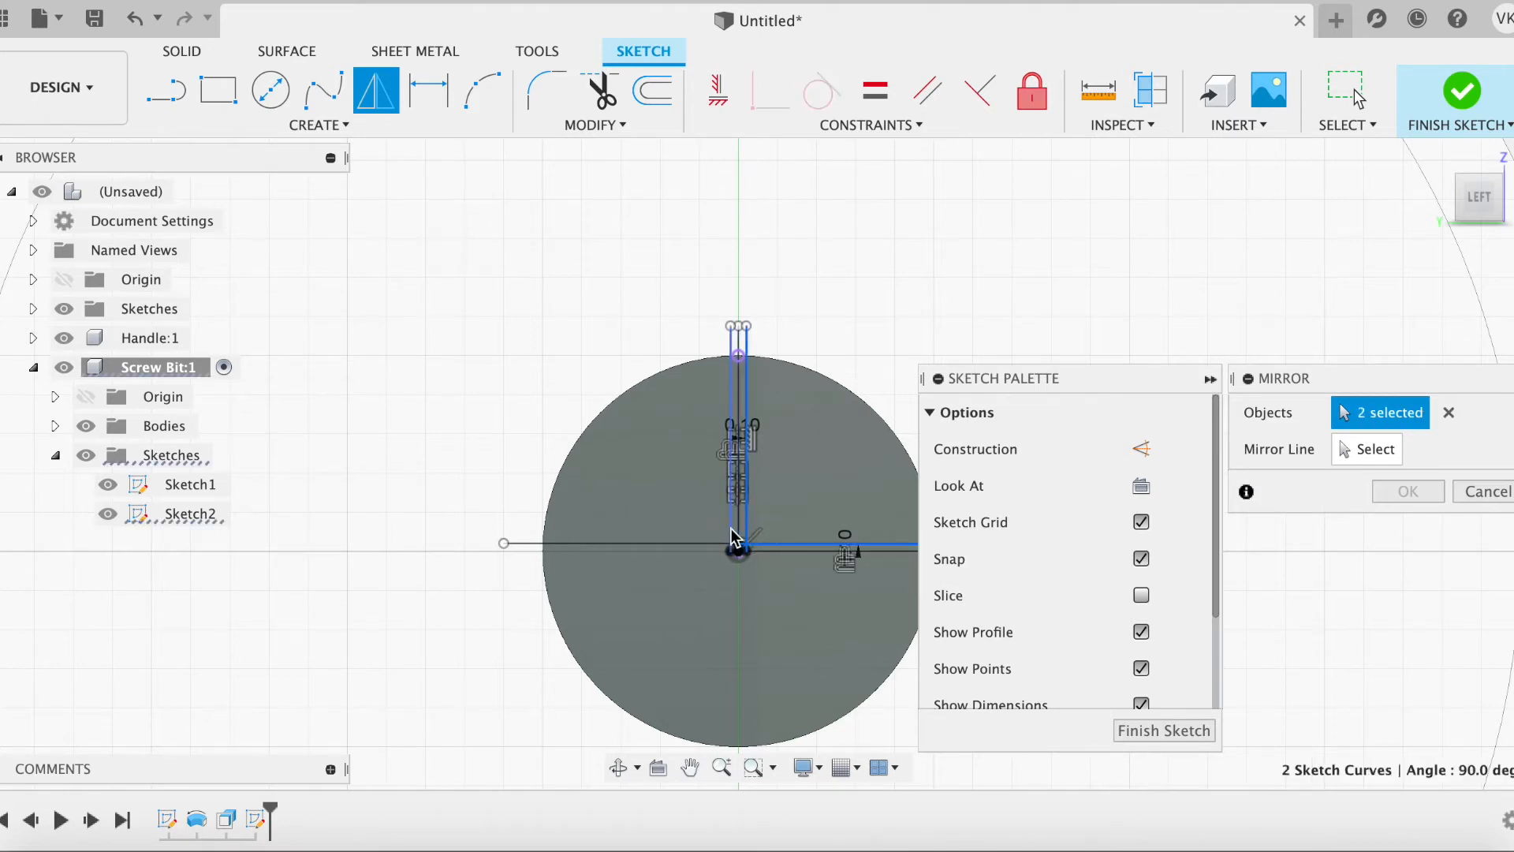
click(715, 536)
click(708, 541)
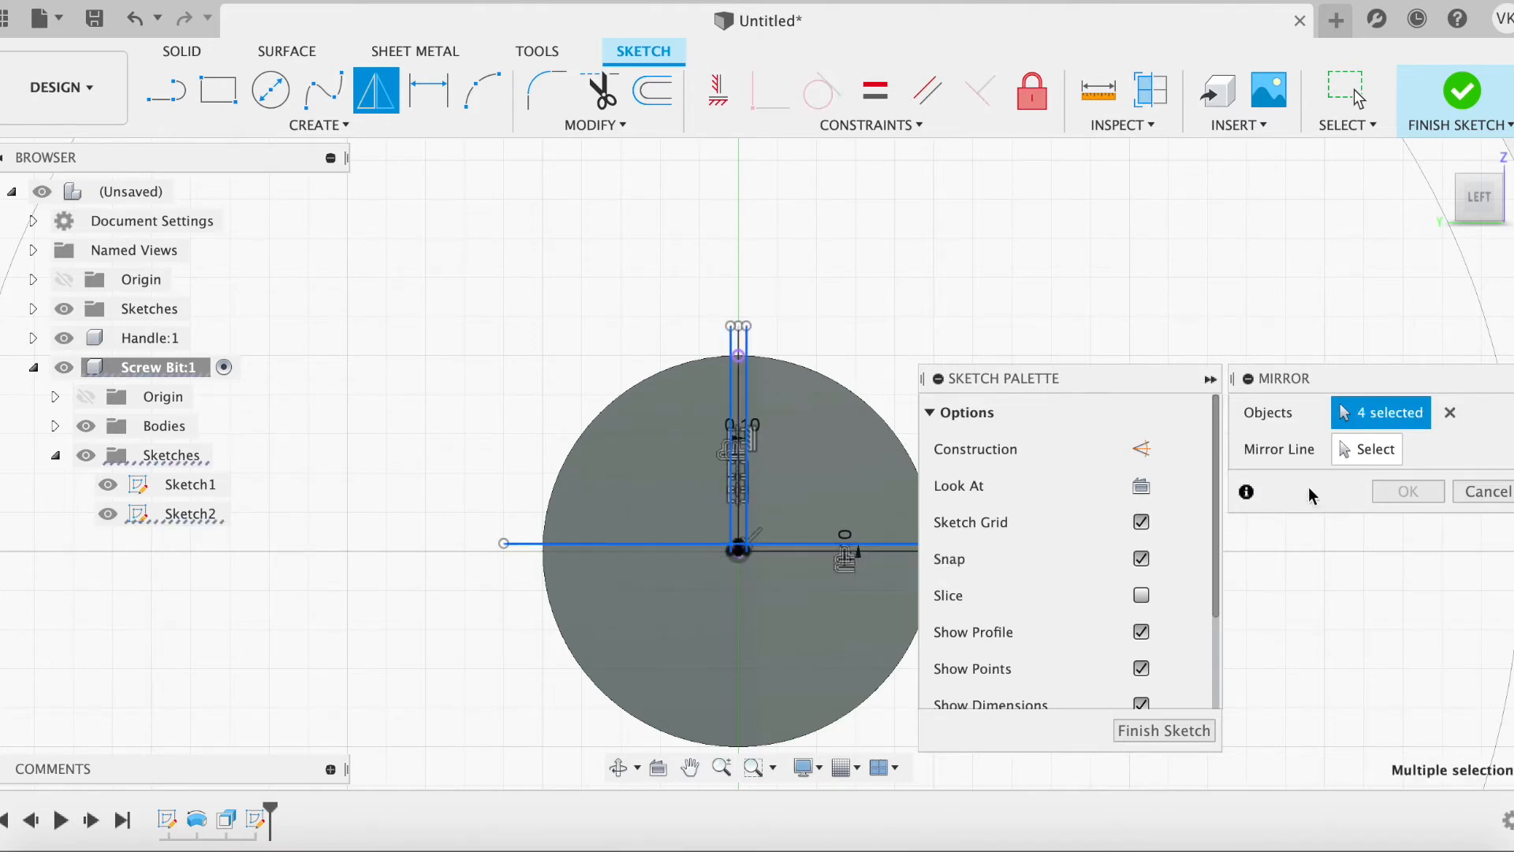
click(1351, 464)
click(779, 548)
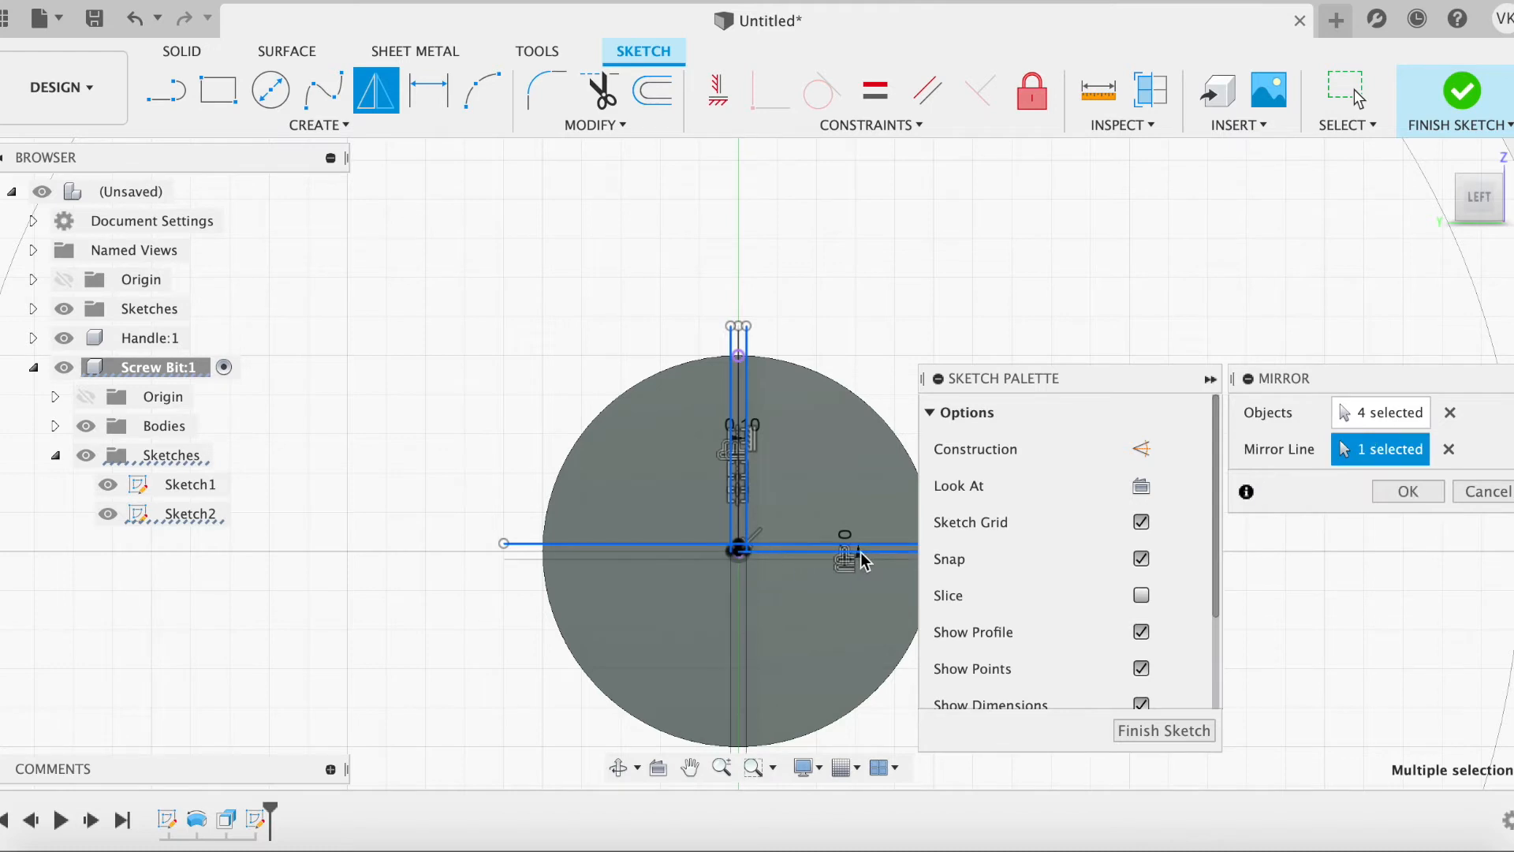
click(1407, 492)
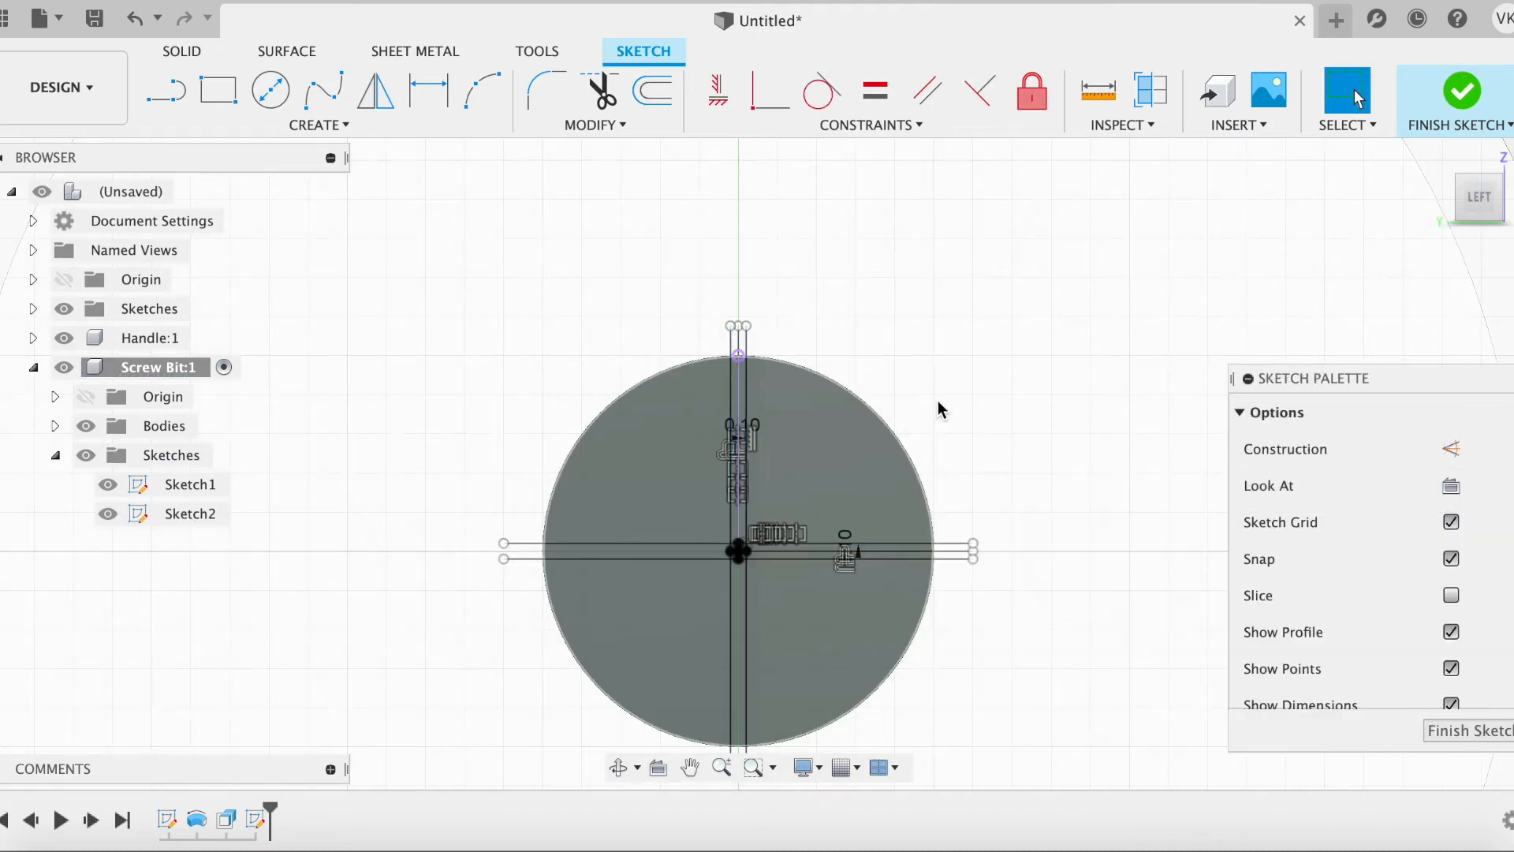
Step: Draw a circle from the cross's centre out to the rod's circular edge and finish the sketch
click(270, 90)
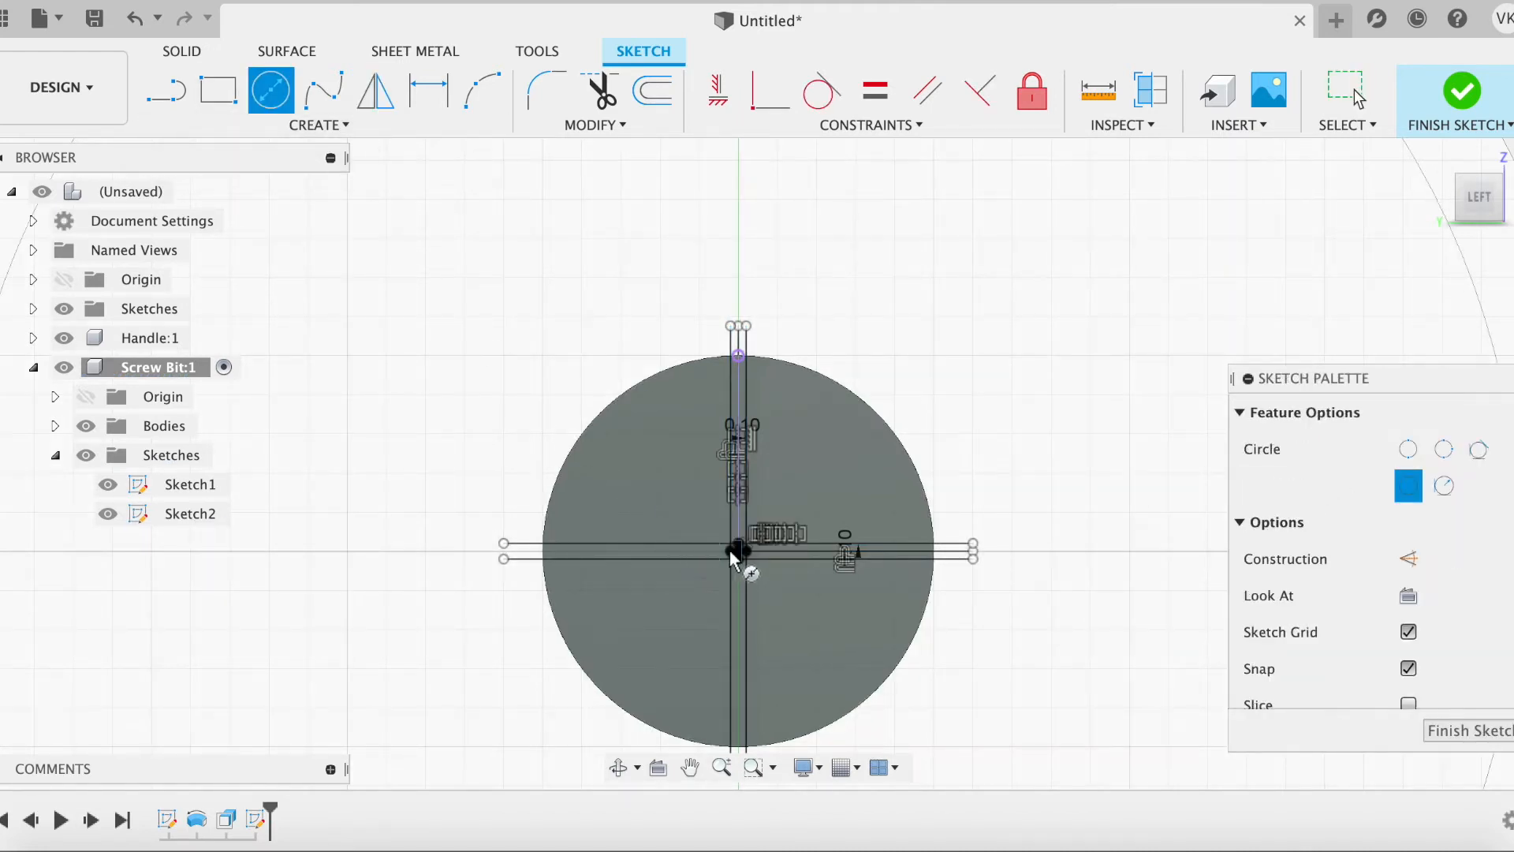
scroll(739, 555, up, 5)
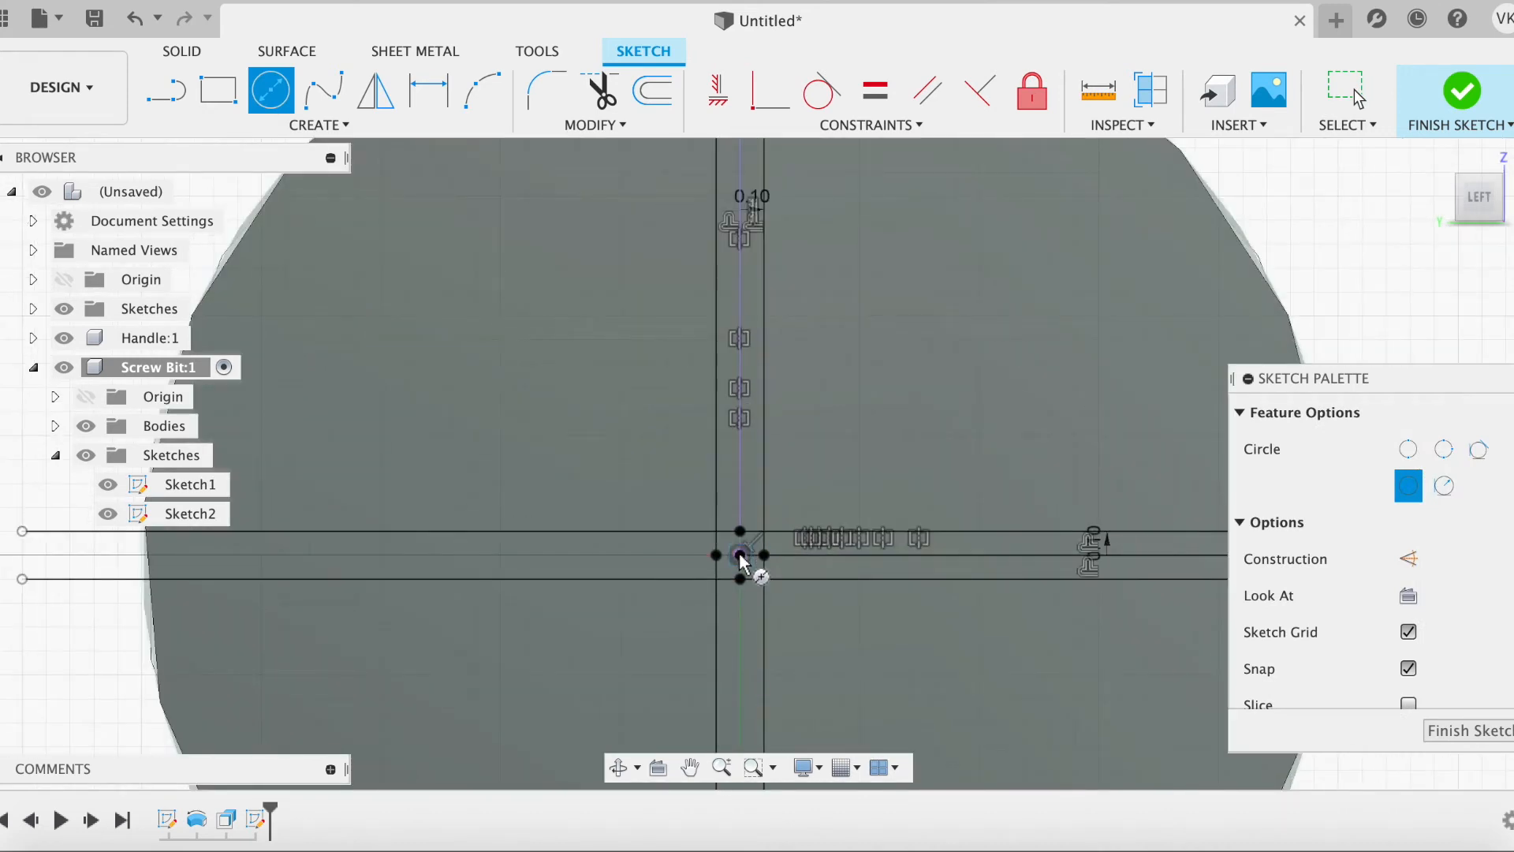
click(739, 554)
scroll(772, 581, down, 3)
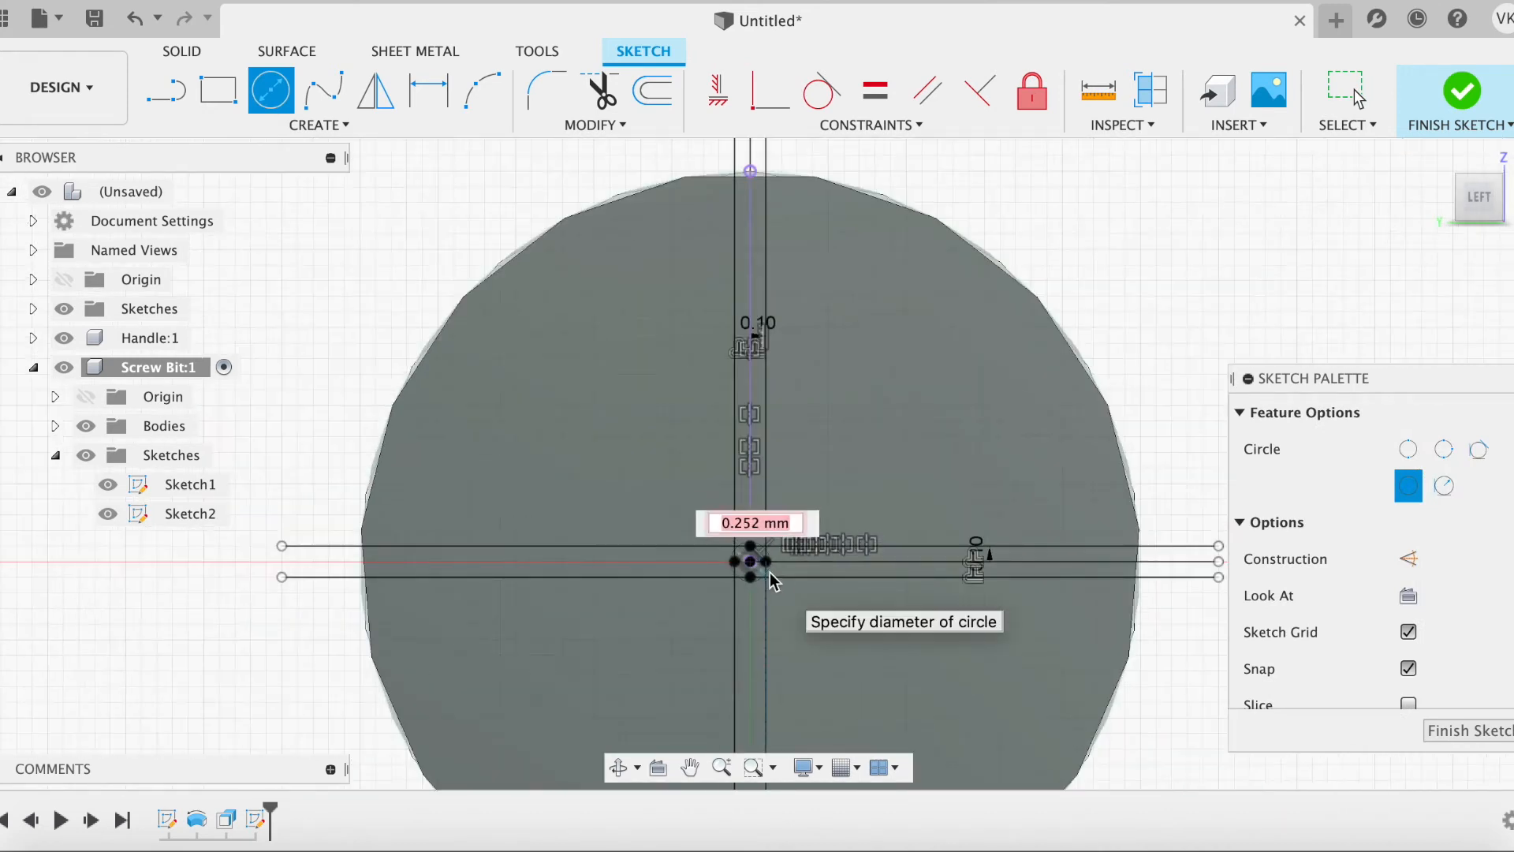
click(1146, 632)
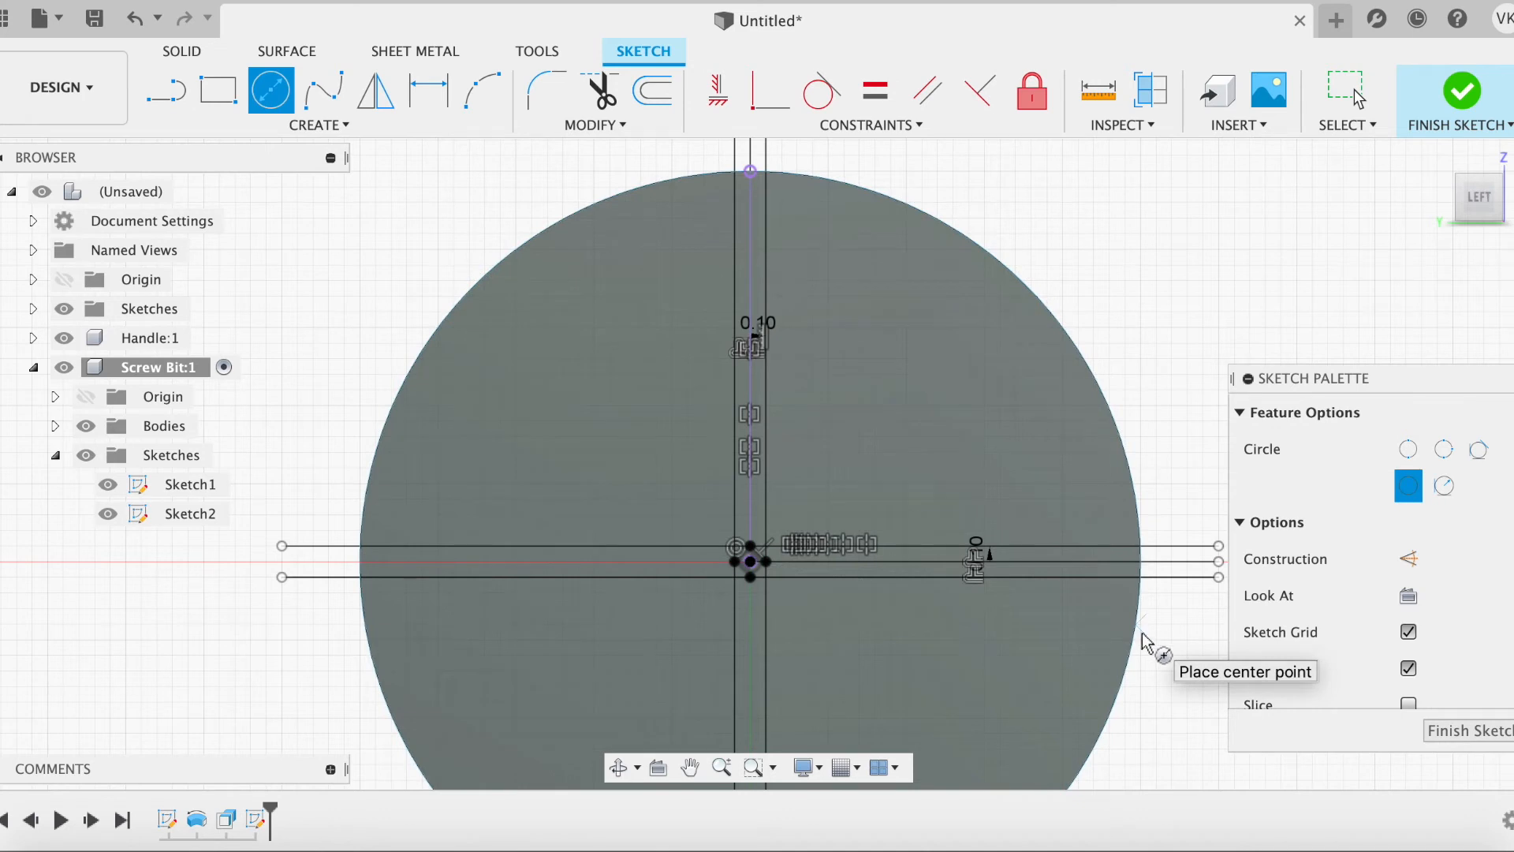
scroll(1145, 638, down, 3)
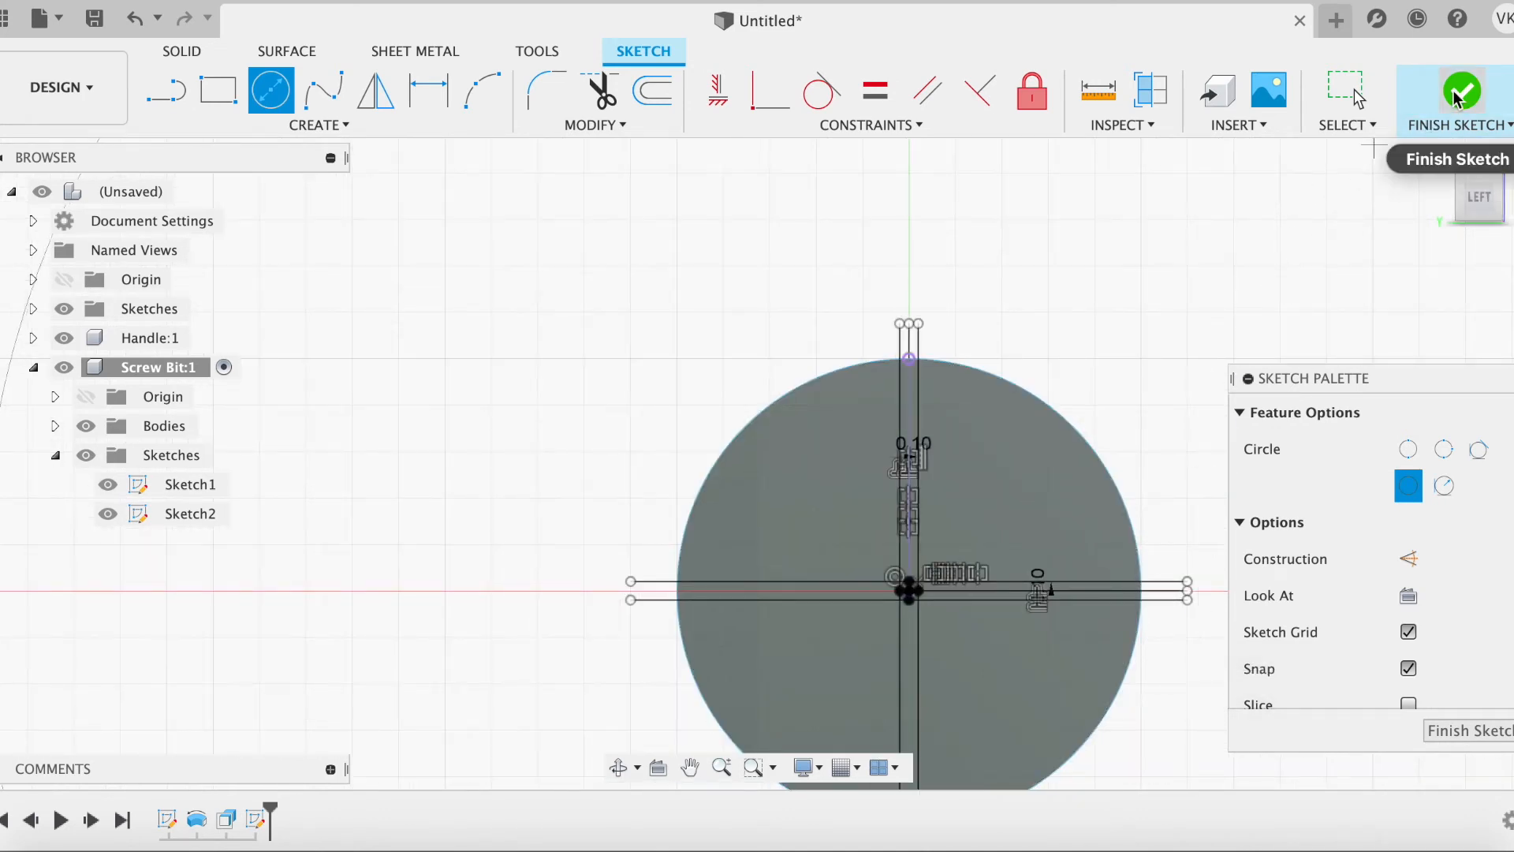
click(1453, 92)
Step: Extrude all eight profiles of the cross sketch 5 mm outward from the rod's end face, joined to the rod
scroll(459, 668, up, 5)
middle_drag(459, 669, 503, 713)
click(218, 89)
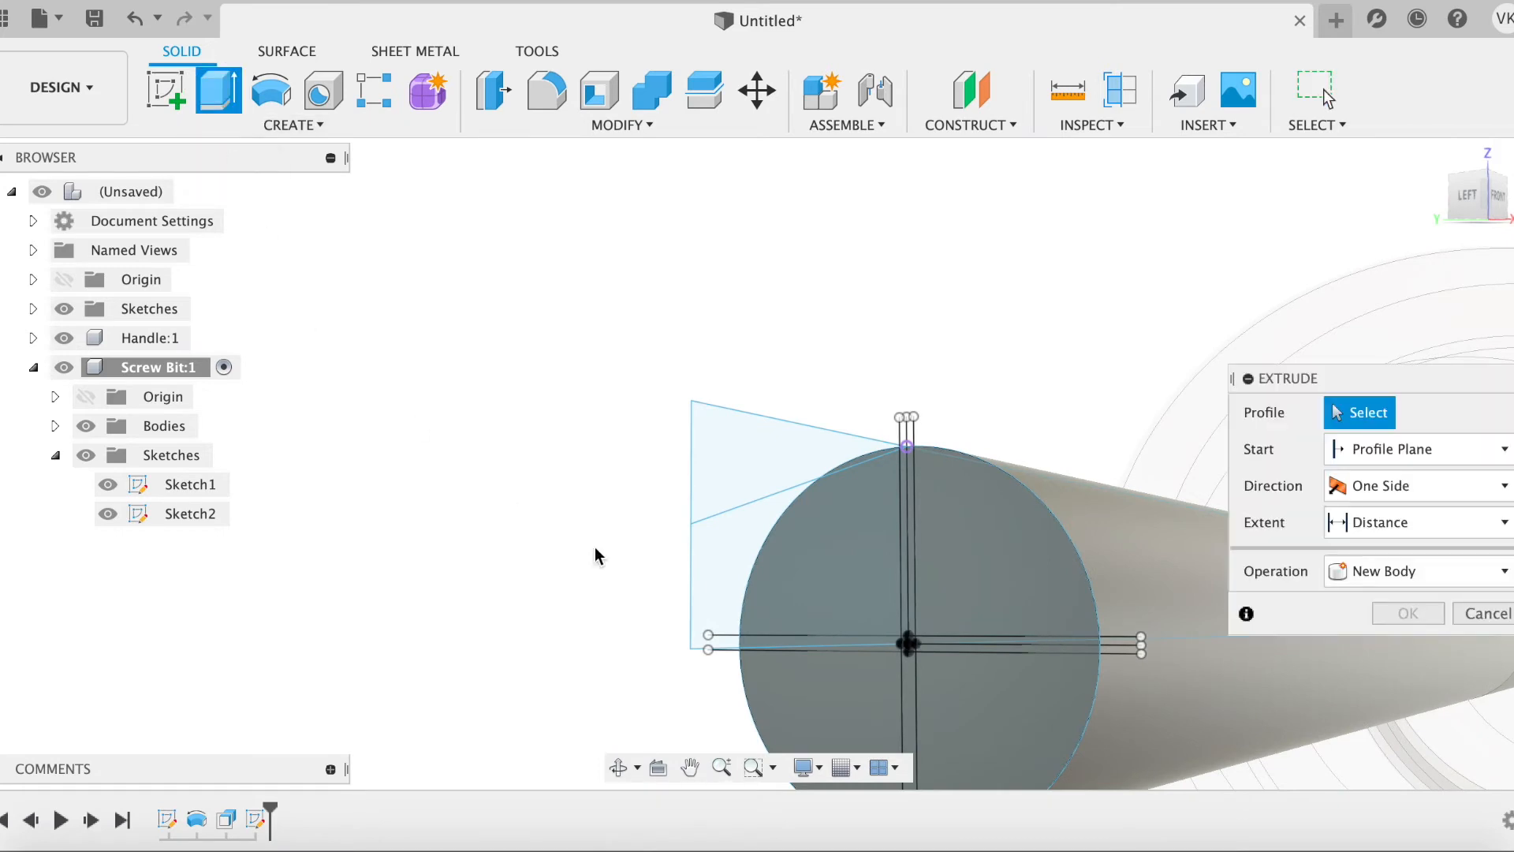
click(910, 670)
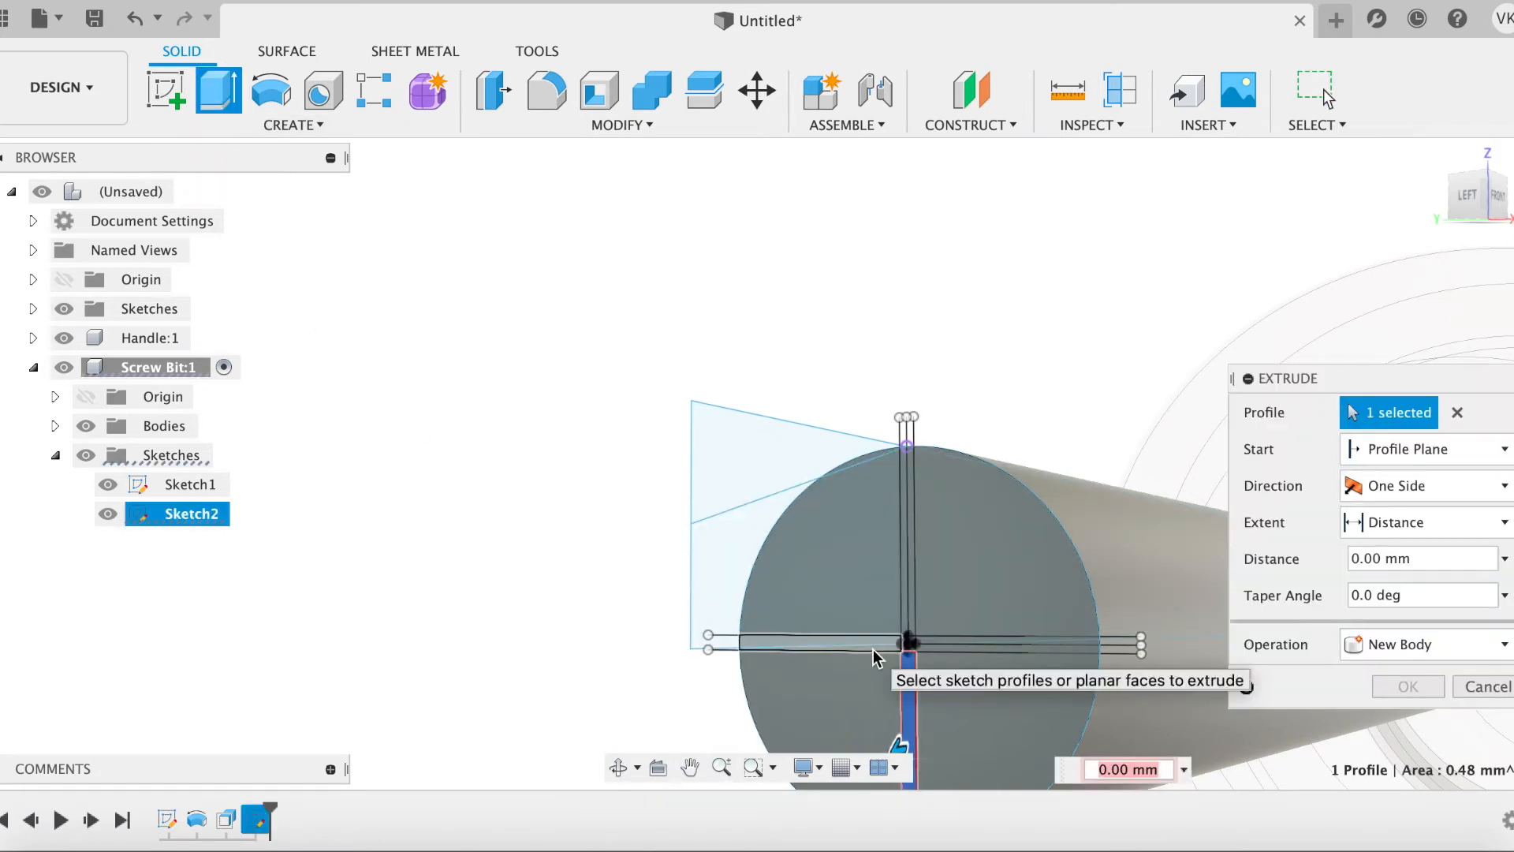
click(899, 642)
click(909, 615)
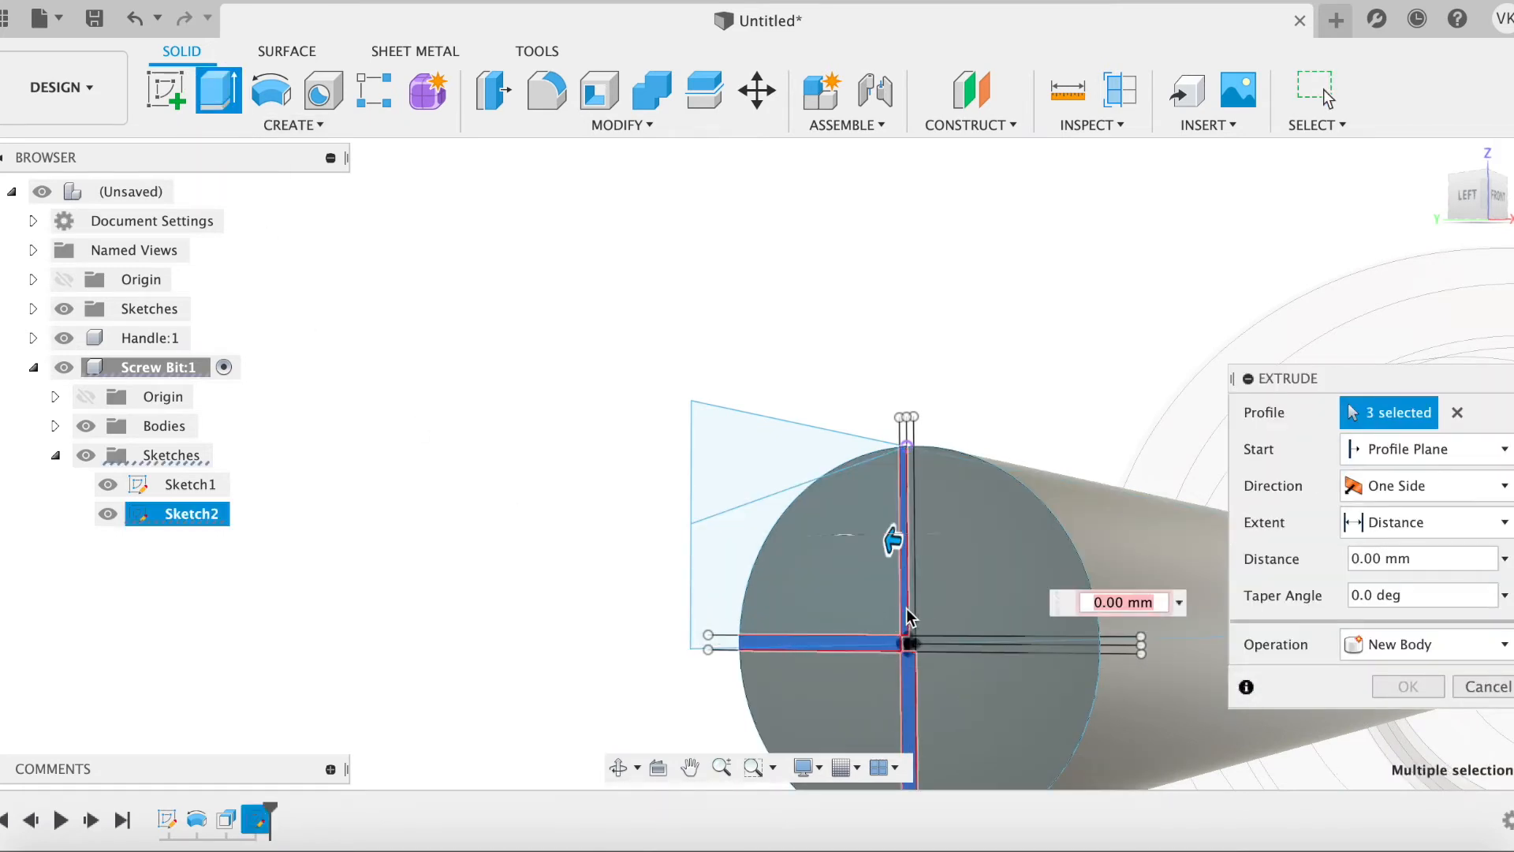
click(906, 645)
click(909, 647)
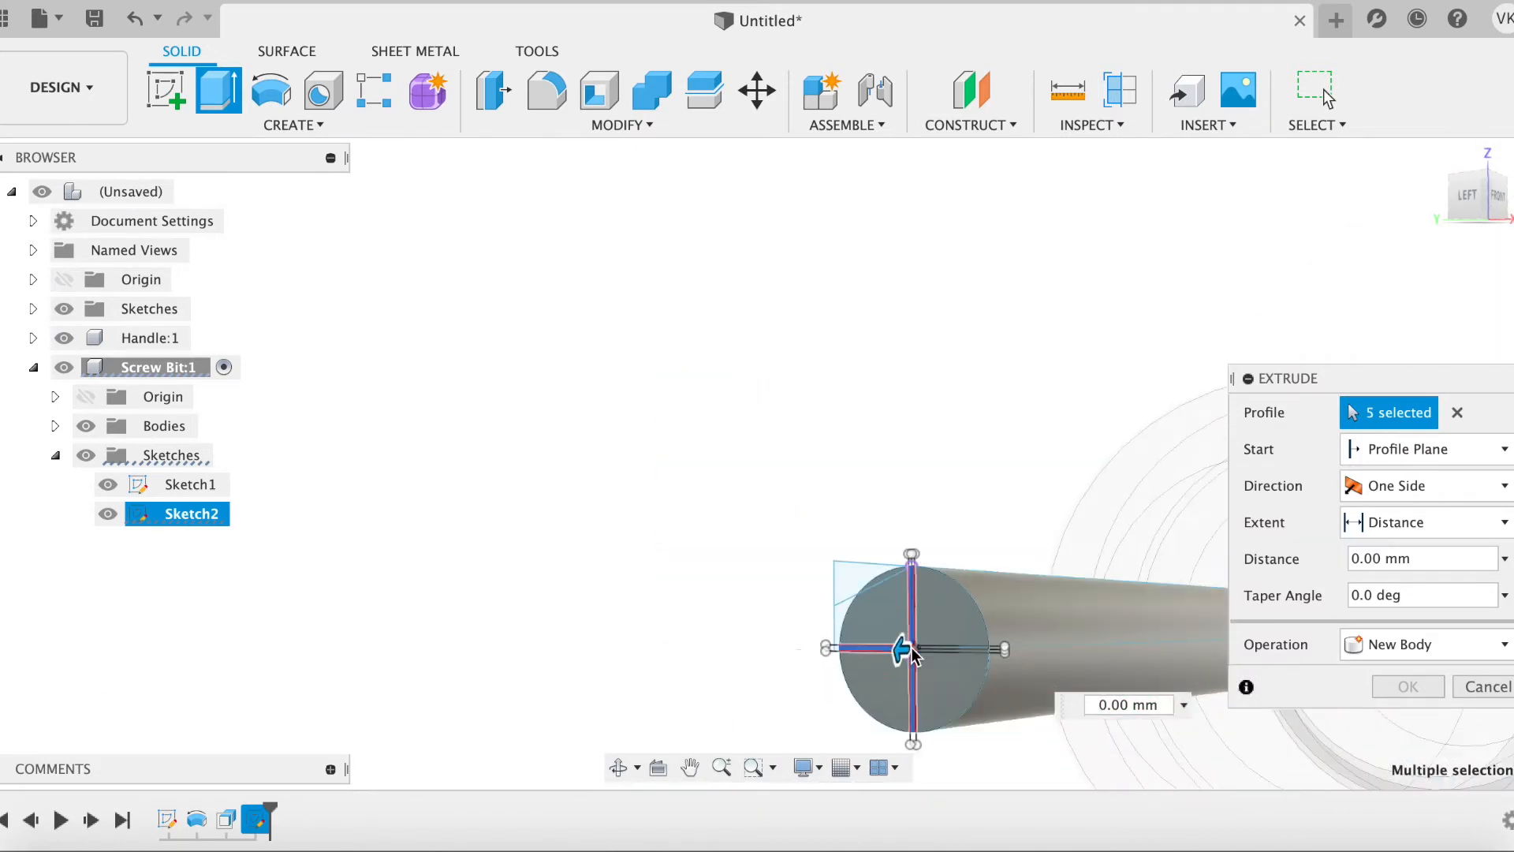
scroll(961, 657, up, 5)
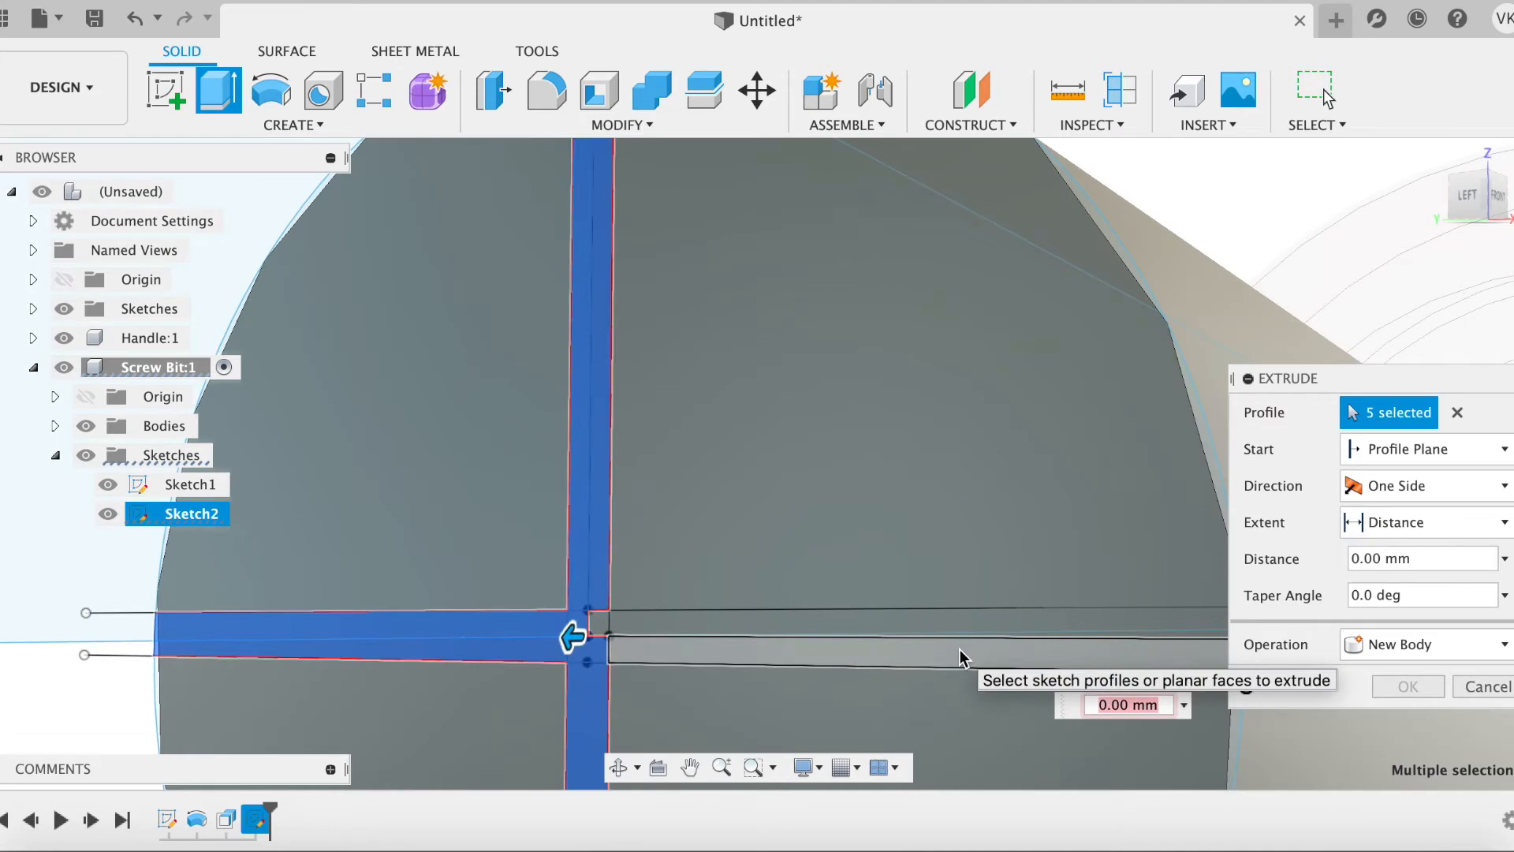
click(599, 623)
click(597, 625)
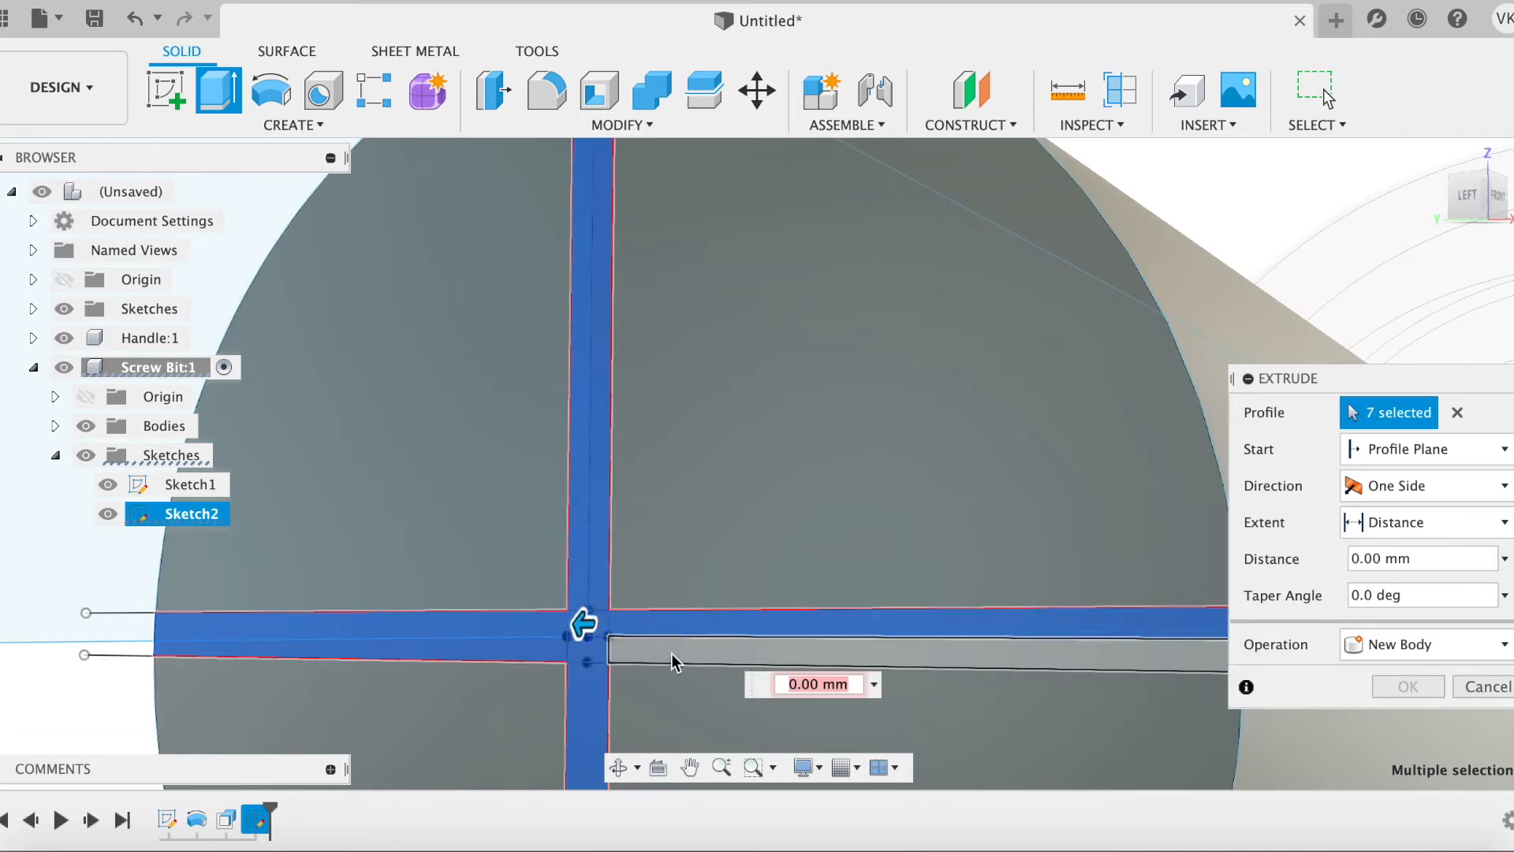
click(673, 656)
scroll(740, 736, down, 5)
middle_drag(806, 671, 848, 607)
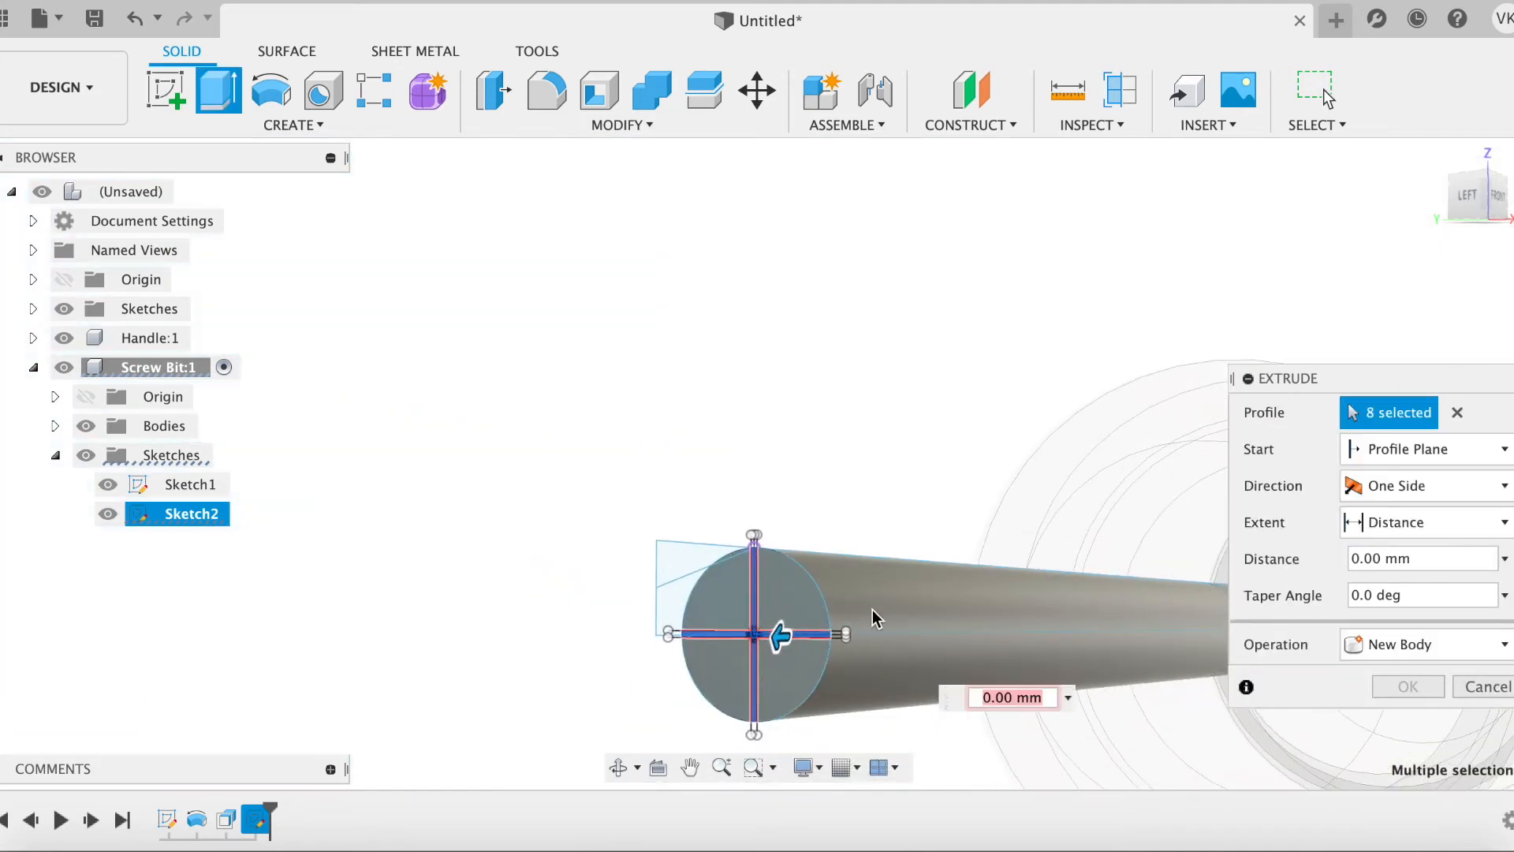
text(5)
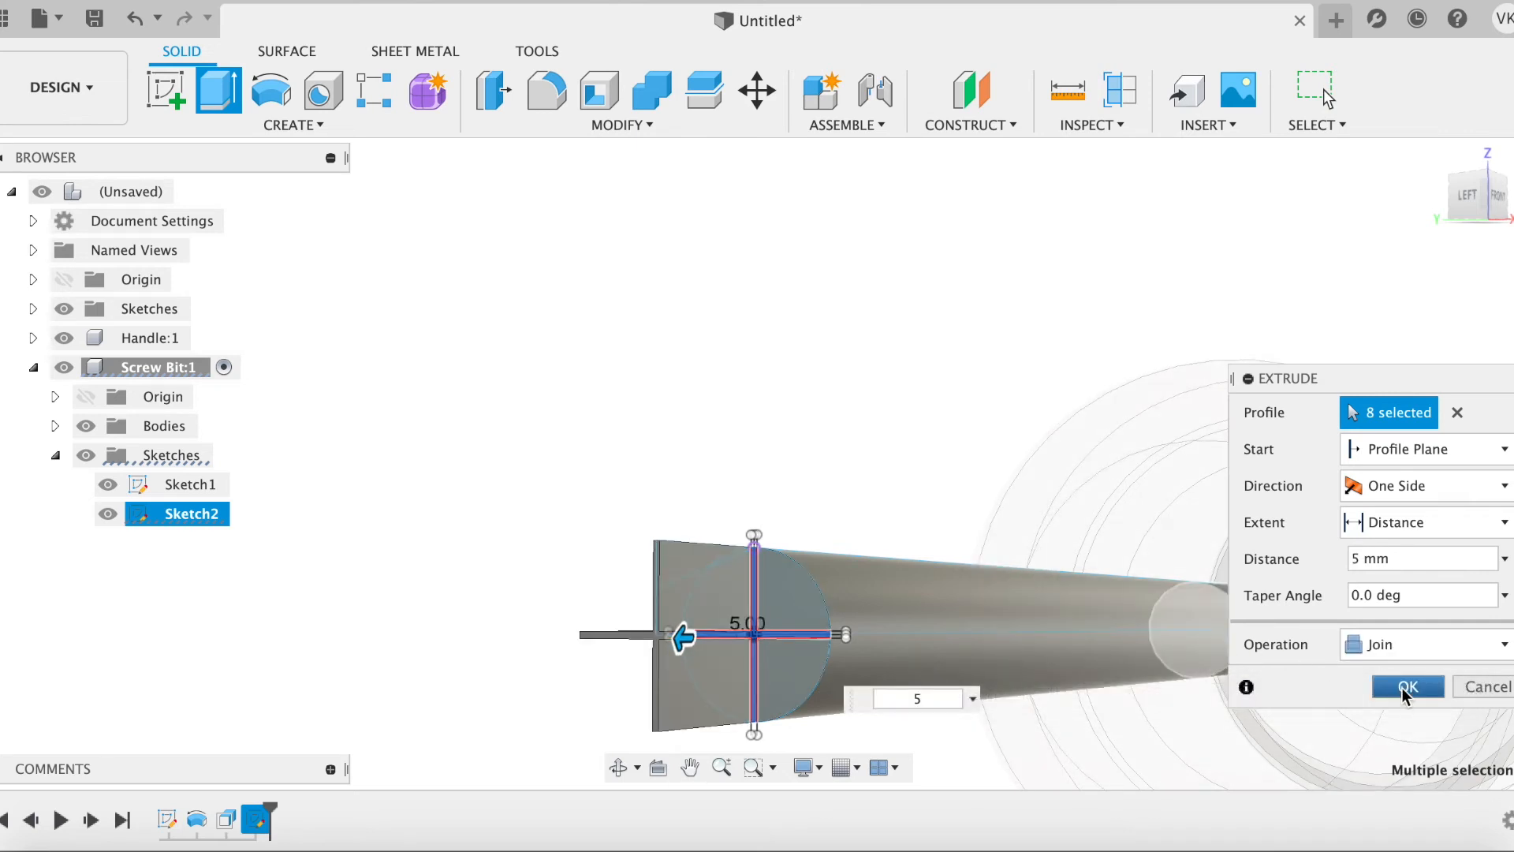
click(1405, 688)
Step: Revolve-cut the tip with Sketch1's small triangular profile through 360 degrees about the rod's centre line, then hide Sketch1
middle_drag(812, 439, 777, 442)
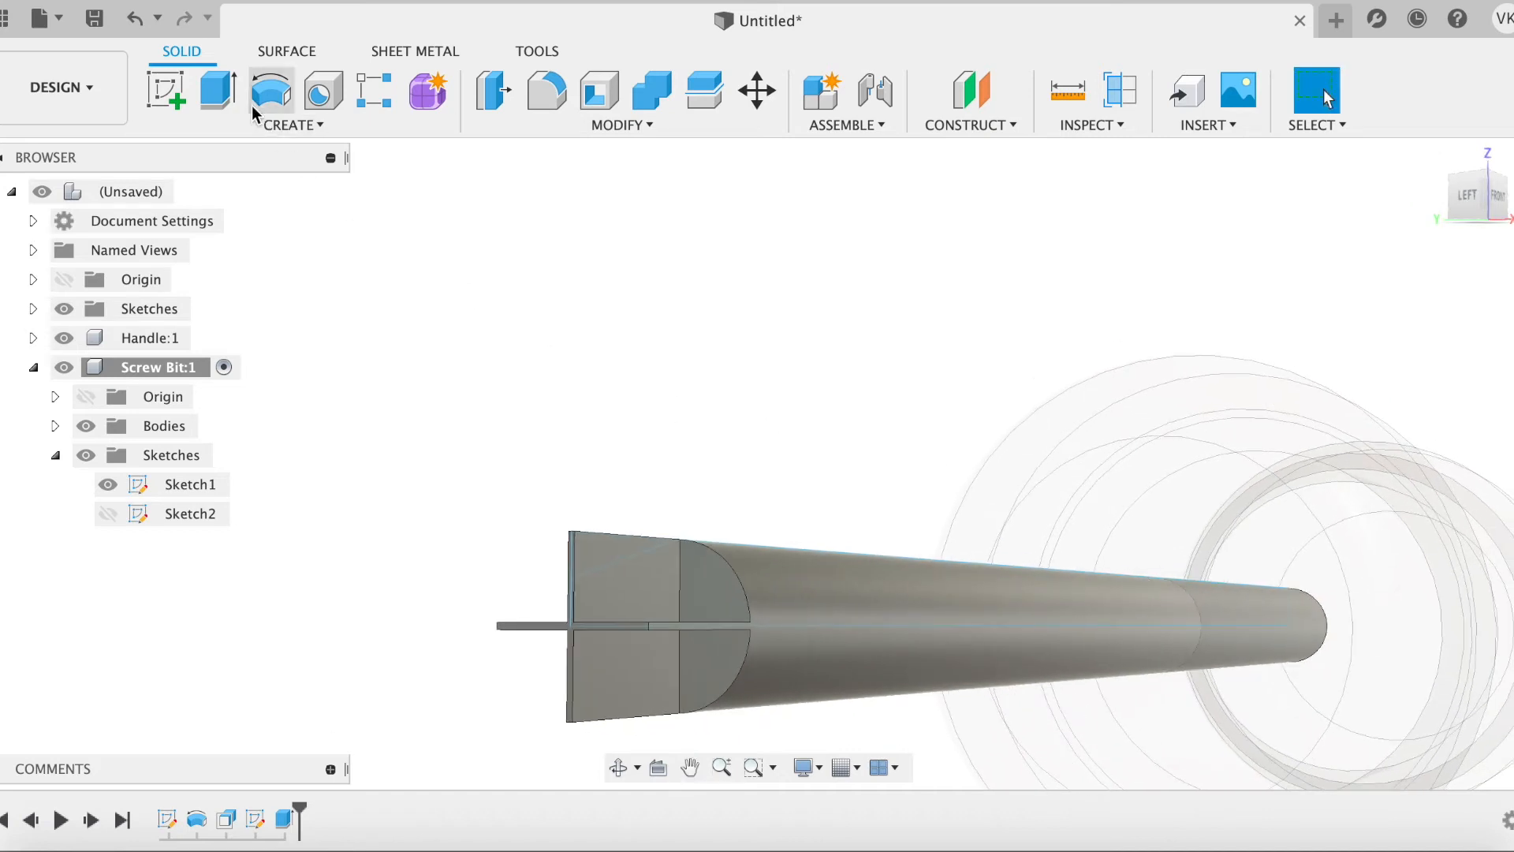
click(271, 93)
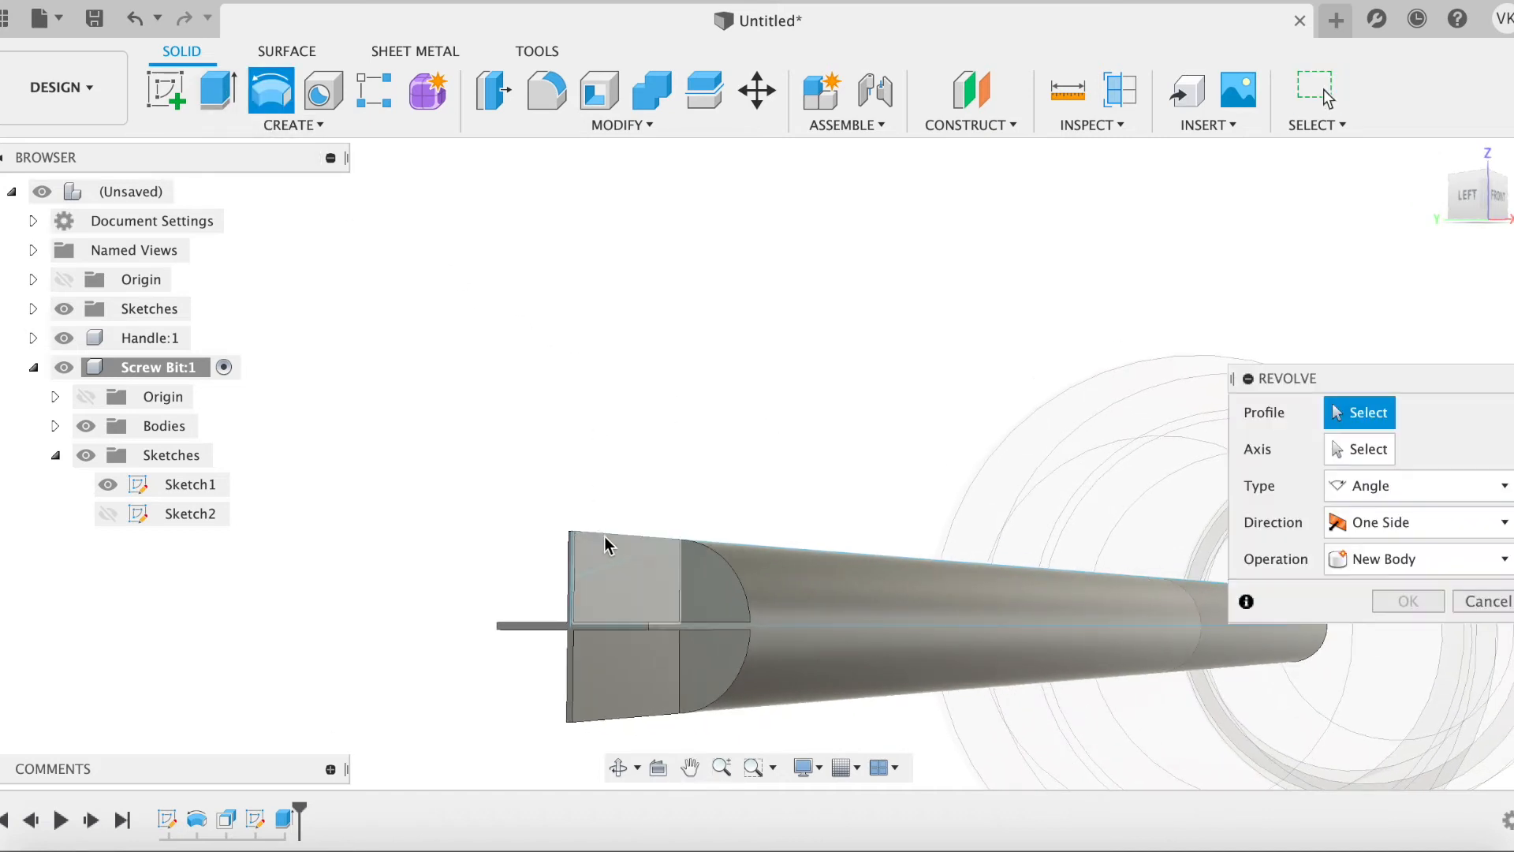
click(85, 426)
click(597, 564)
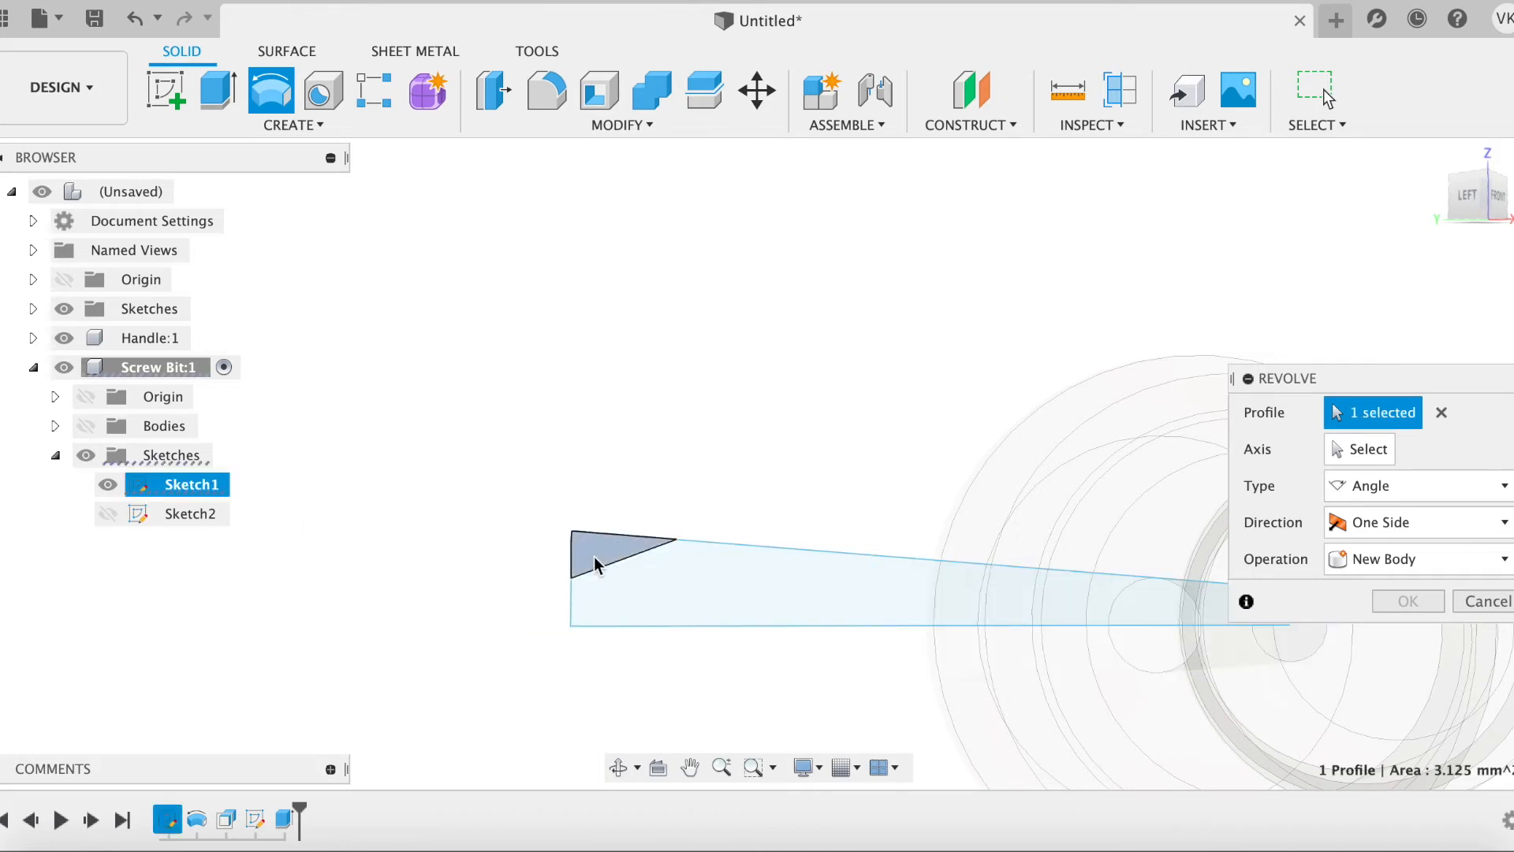
click(1338, 452)
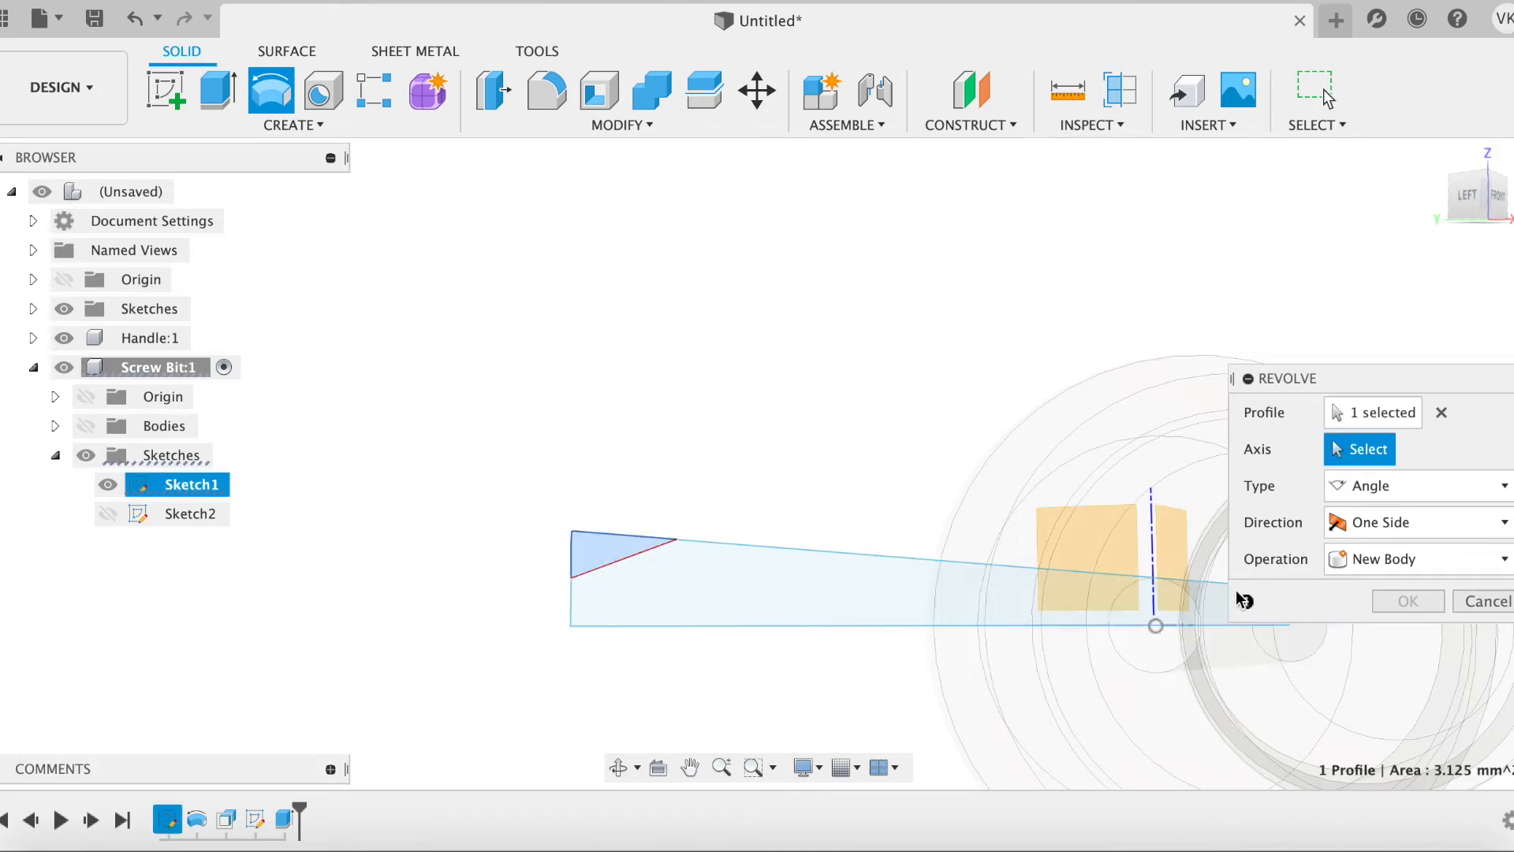
click(939, 627)
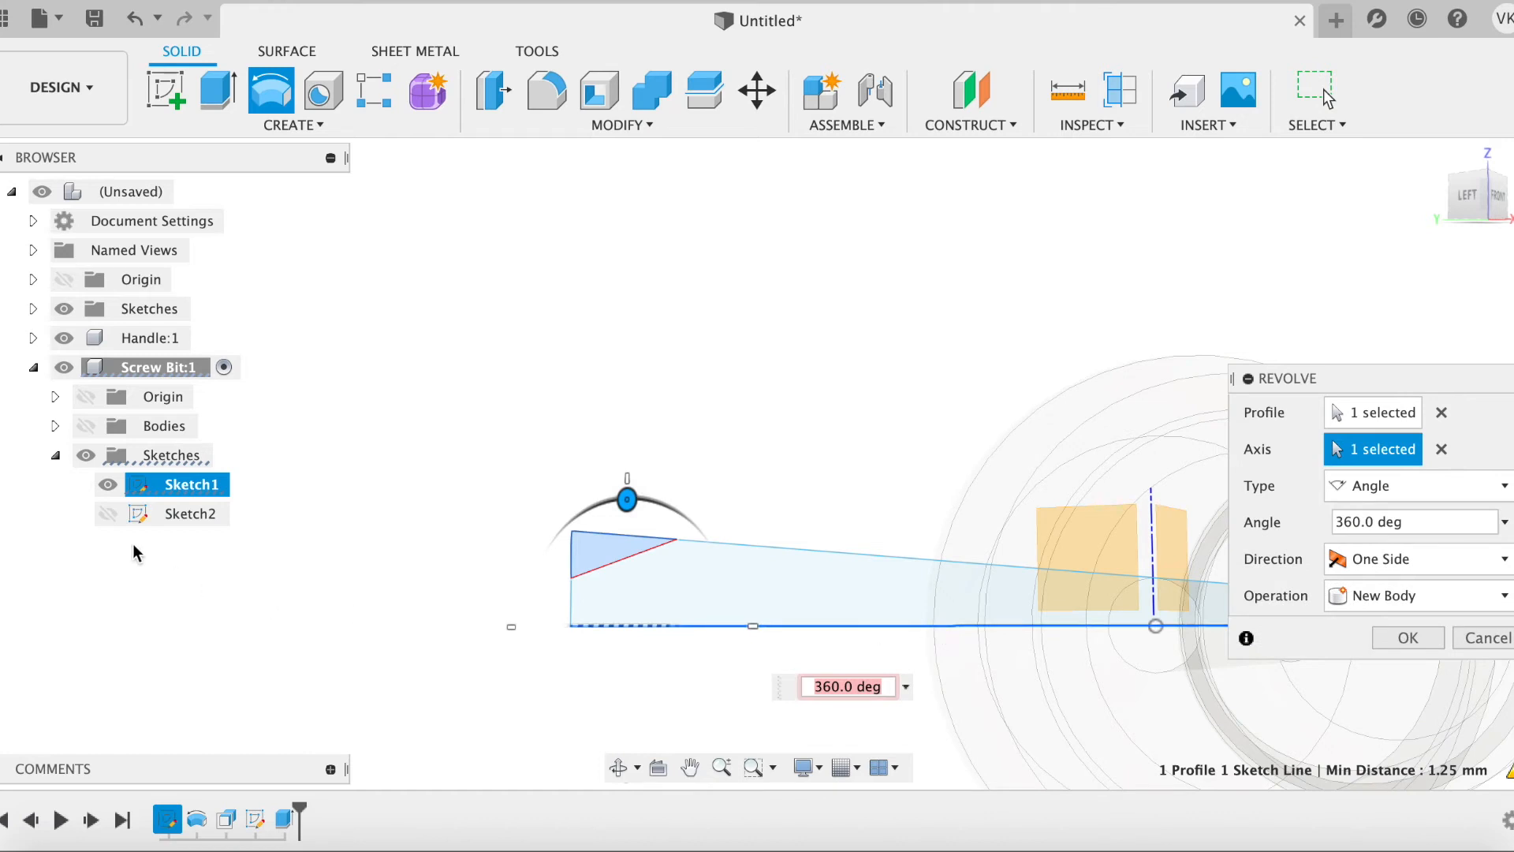
click(85, 426)
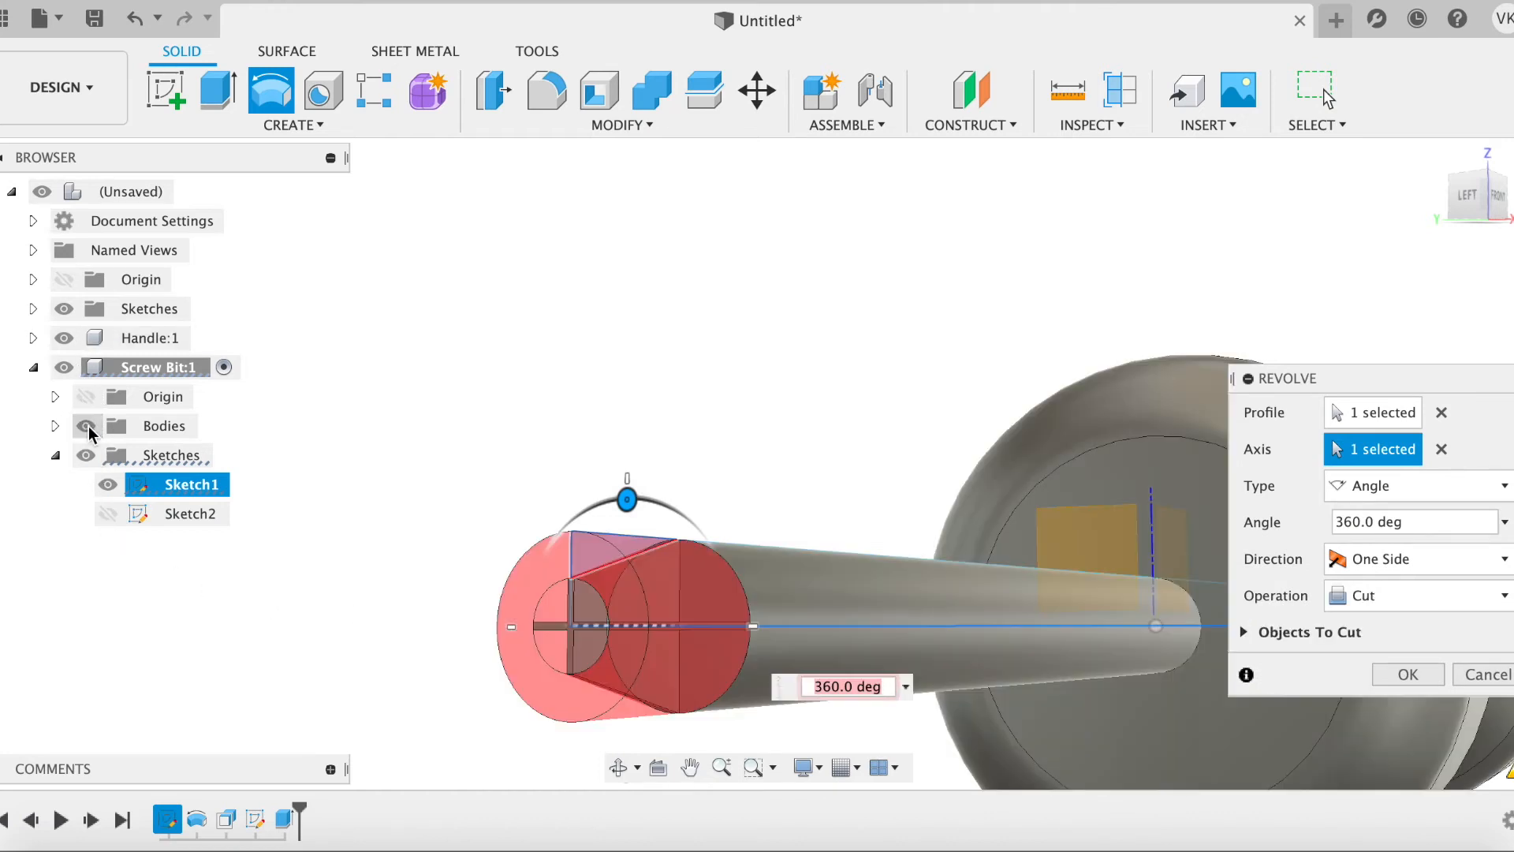
click(1406, 672)
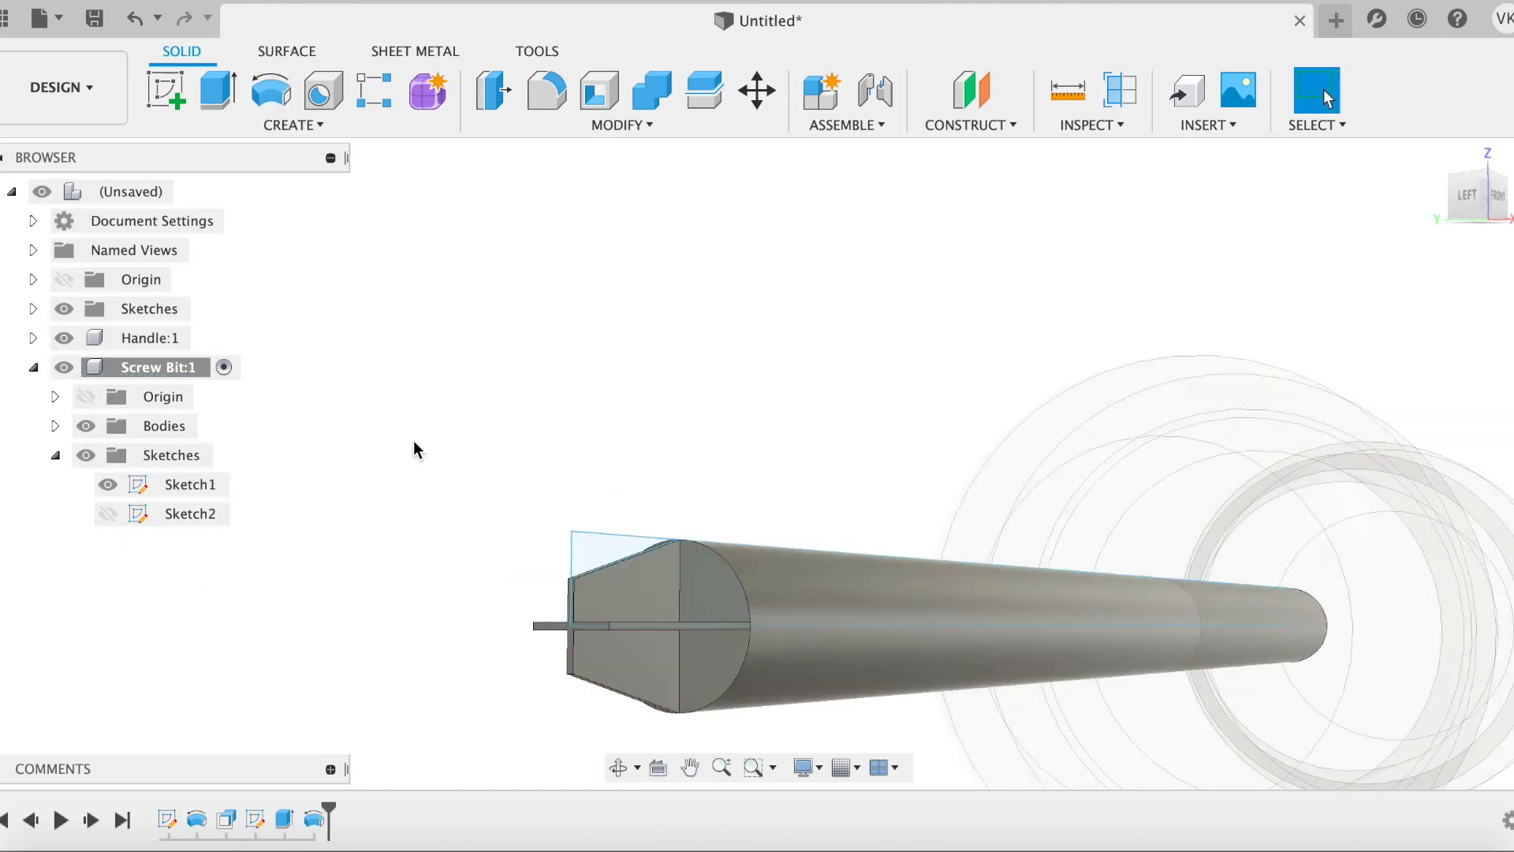
click(108, 484)
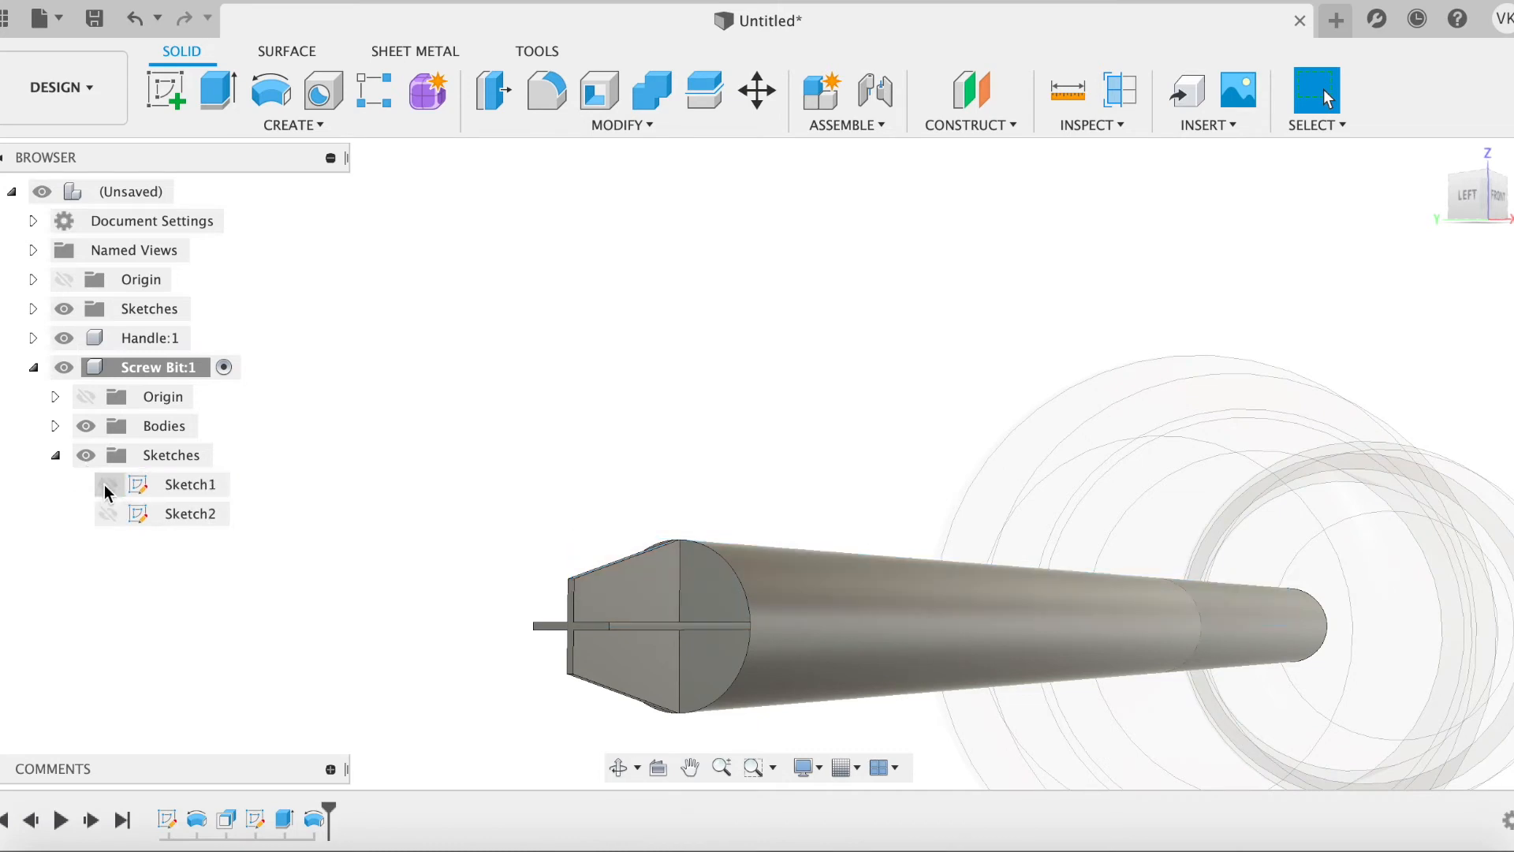
click(55, 455)
Step: Fillet the outer front edge of each of the cross tip's four blades with a 1 mm radius
shift+middle_drag(358, 513, 402, 544)
key(f)
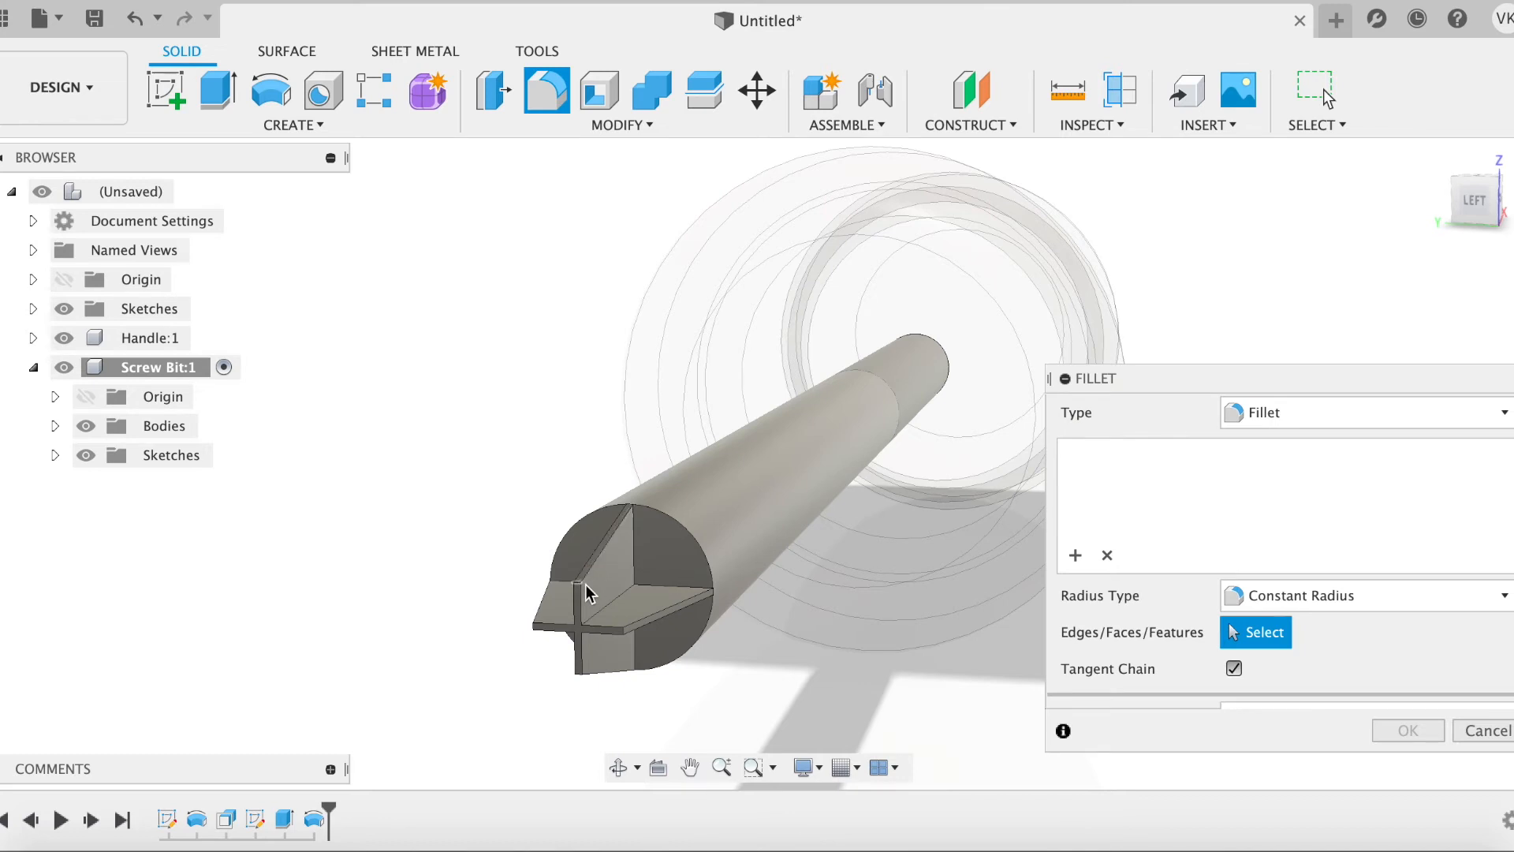
scroll(580, 593, up, 5)
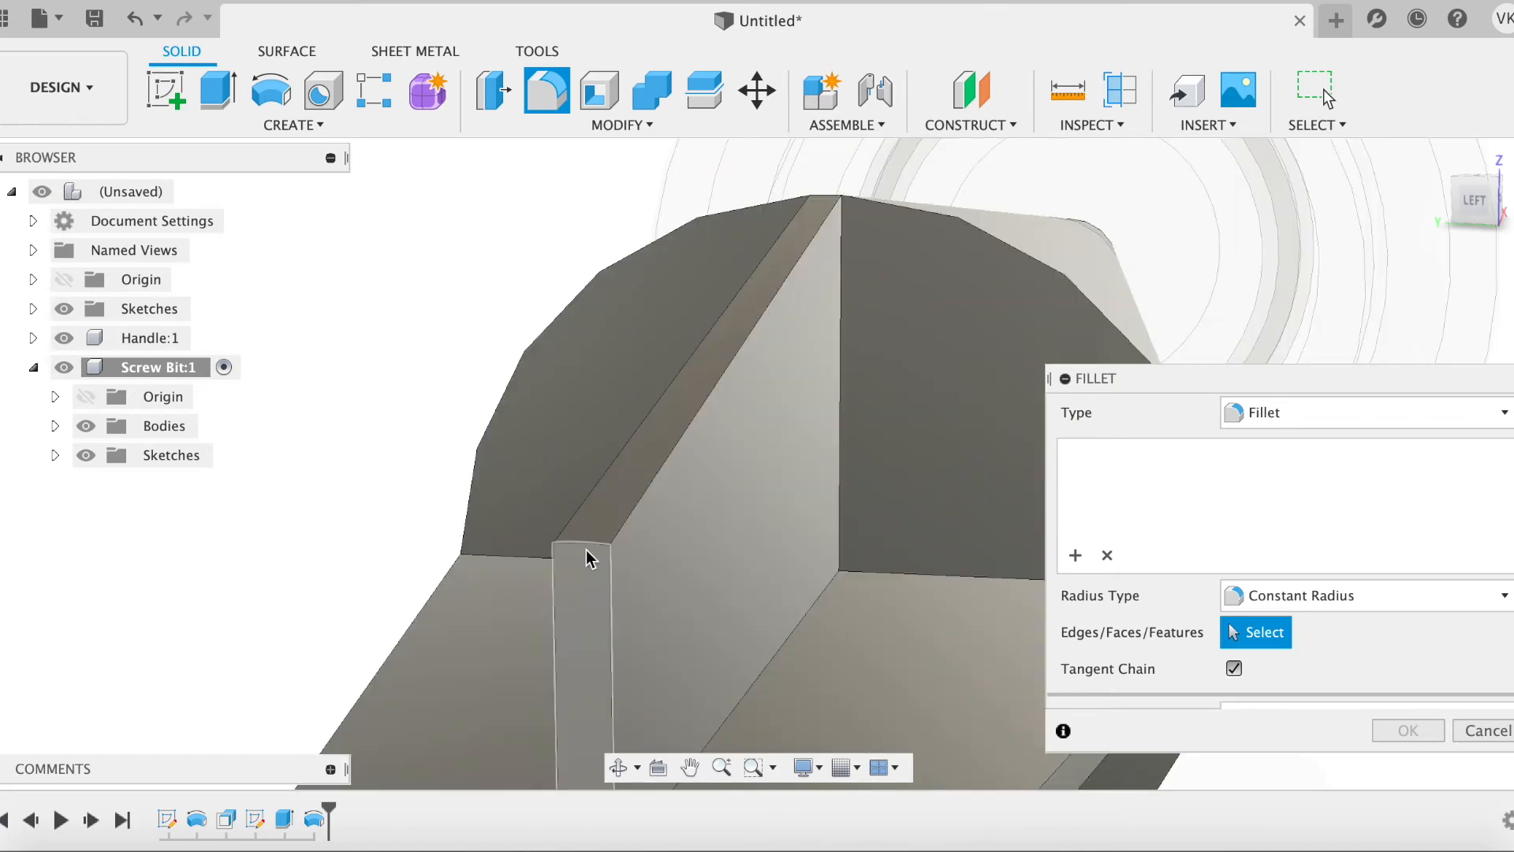
click(600, 533)
scroll(643, 665, down, 5)
scroll(694, 586, up, 8)
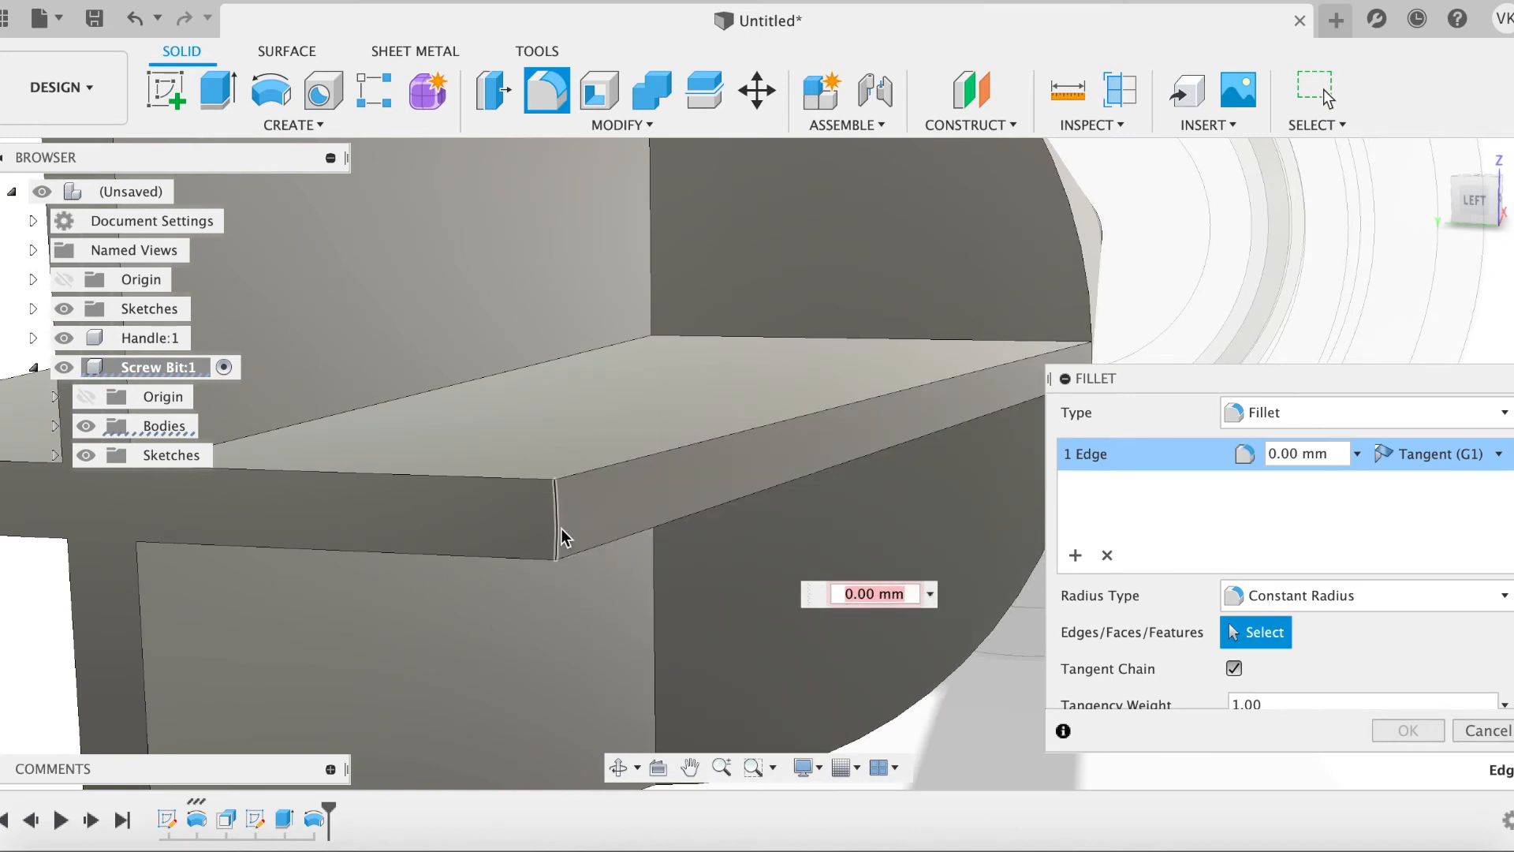
click(555, 536)
middle_drag(568, 687, 740, 332)
click(423, 569)
shift+middle_drag(280, 516, 410, 524)
scroll(409, 524, down, 5)
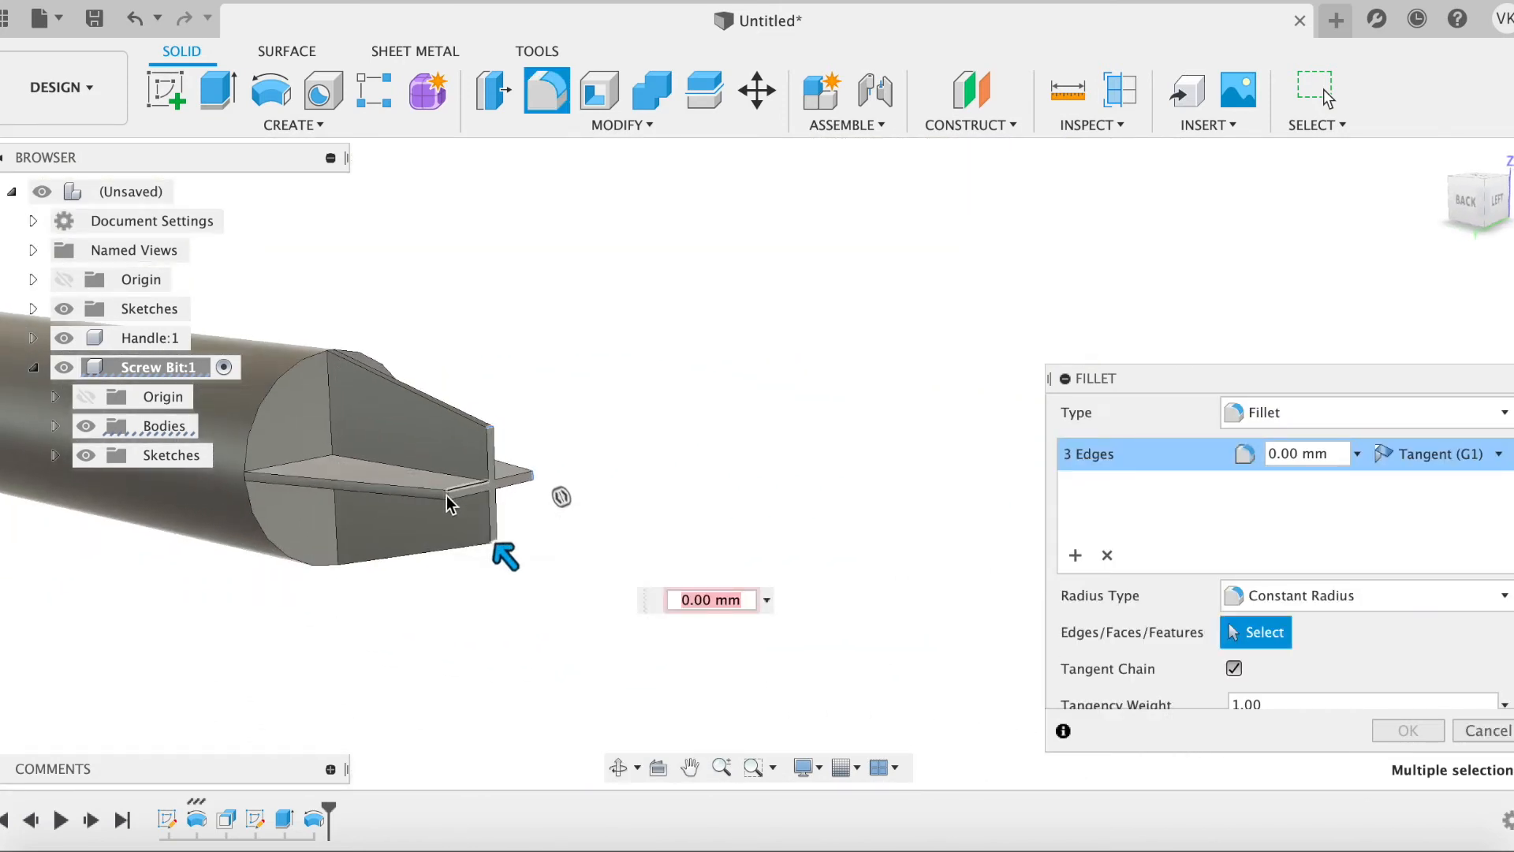
click(447, 499)
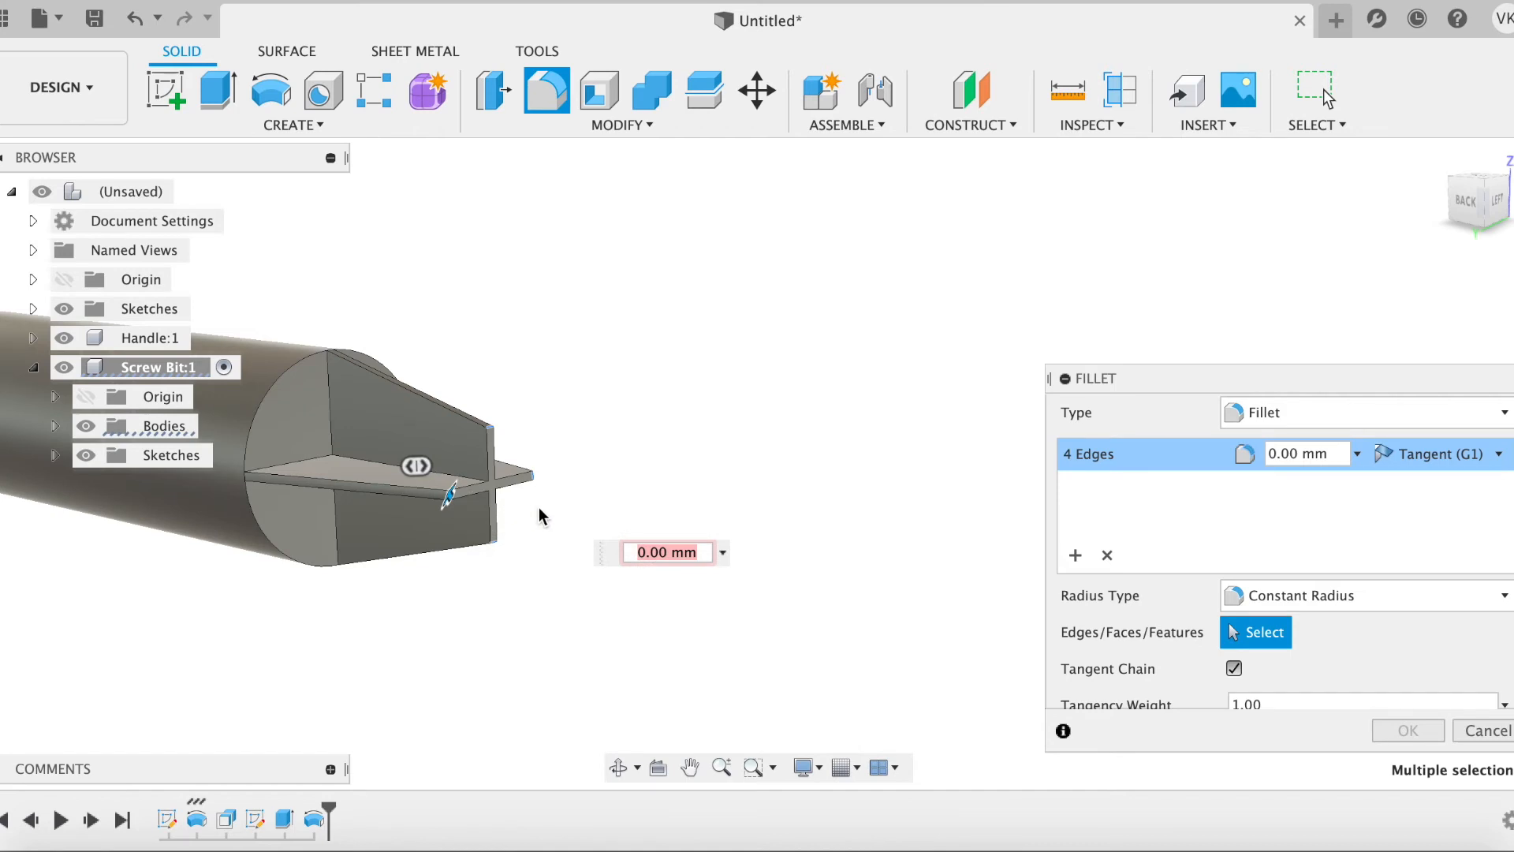
scroll(575, 544, up, 1)
text(1)
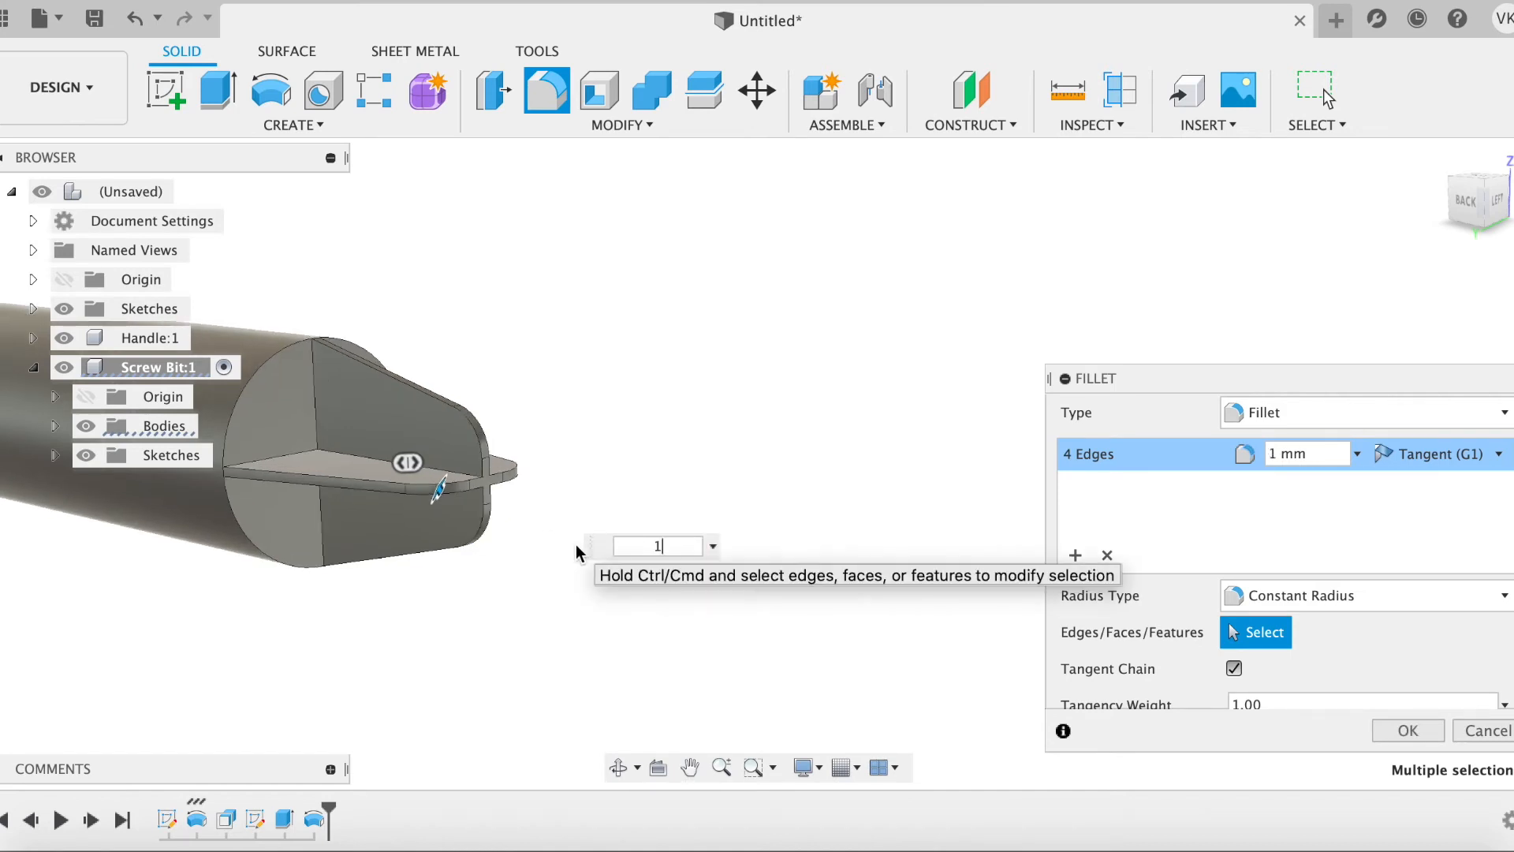
key(Return)
Step: Activate the top-level component and save the design as "Screw Driver" in the Tutorials location
shift+middle_drag(821, 560, 699, 552)
shift+middle_drag(1125, 618, 1046, 587)
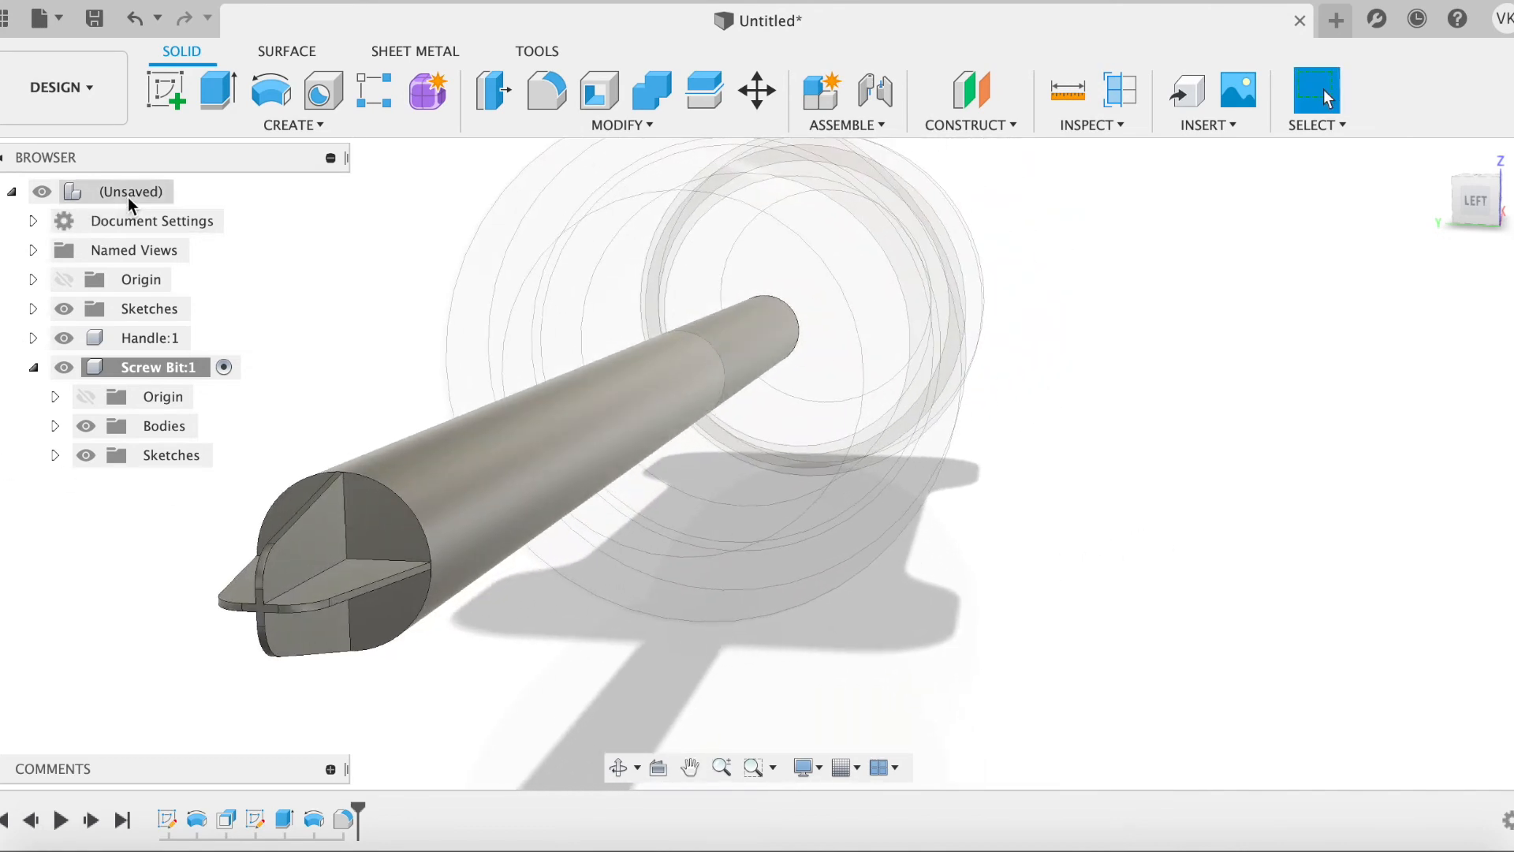
click(192, 191)
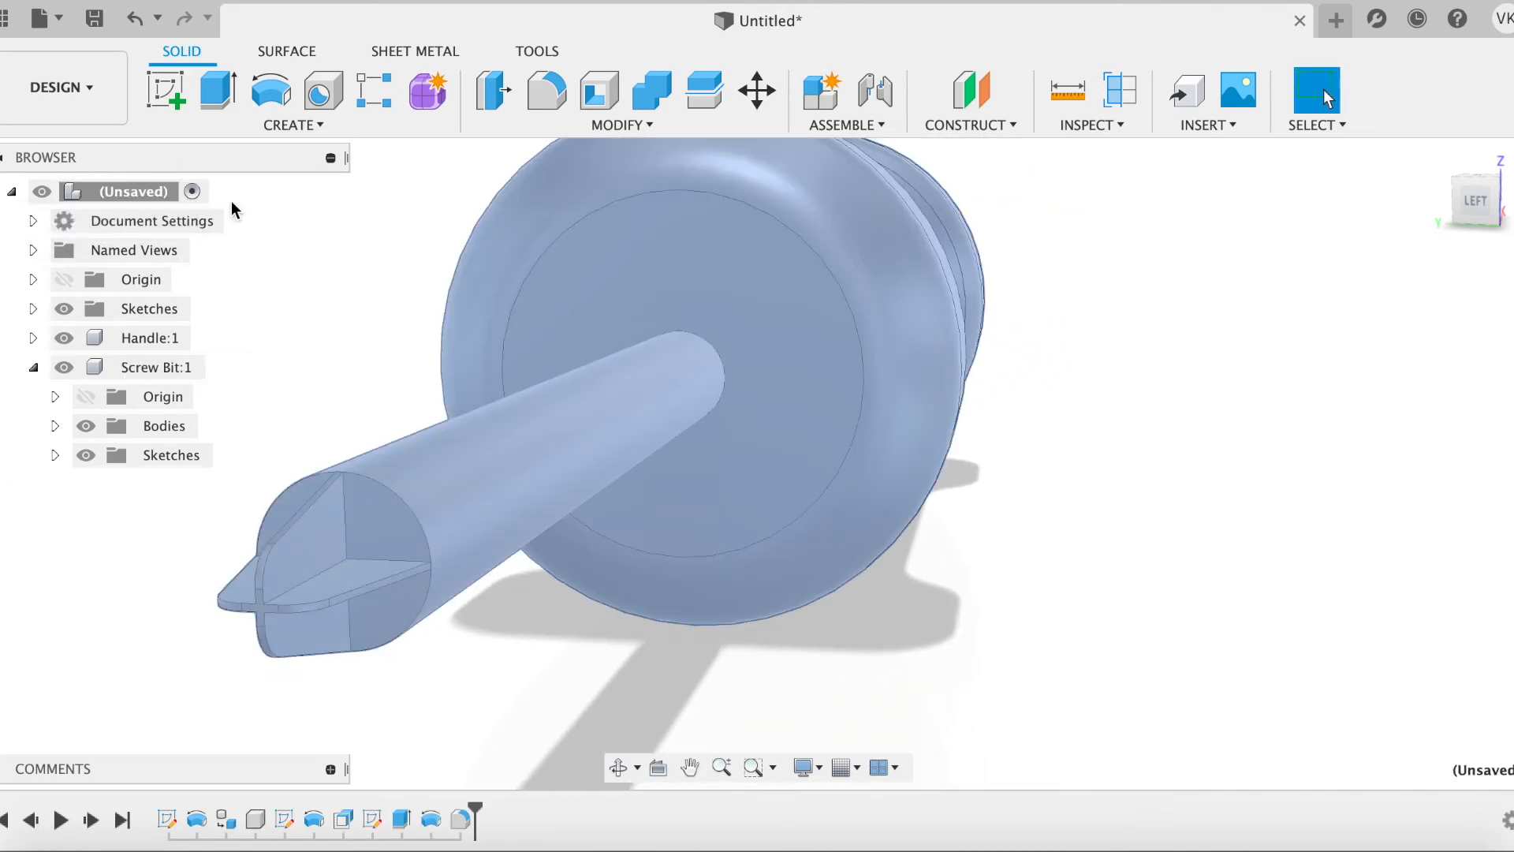
click(1275, 512)
scroll(1271, 514, down, 4)
shift+middle_drag(1328, 471, 1254, 484)
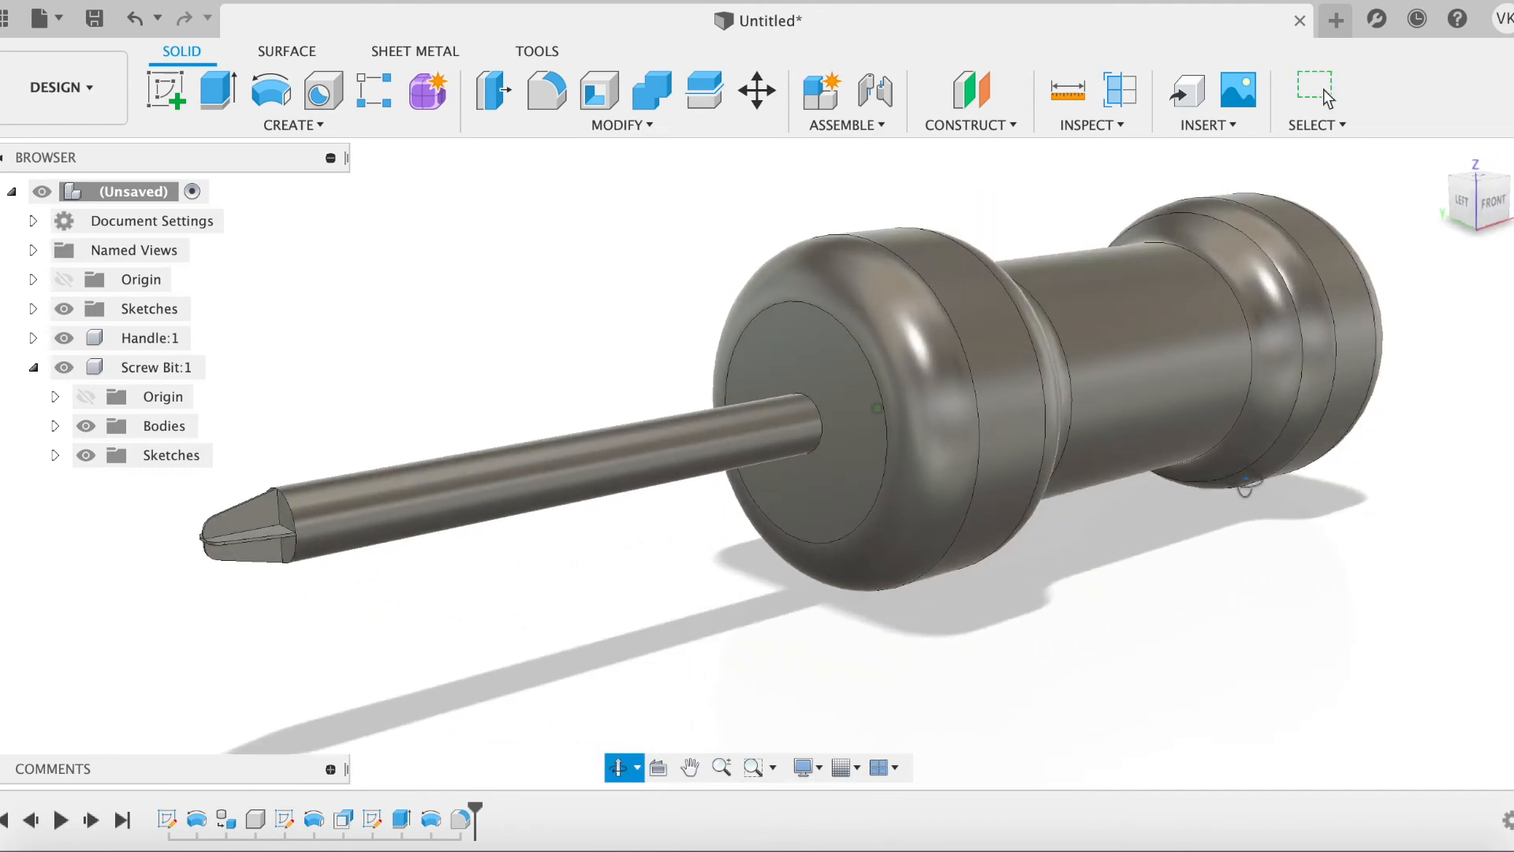
click(94, 17)
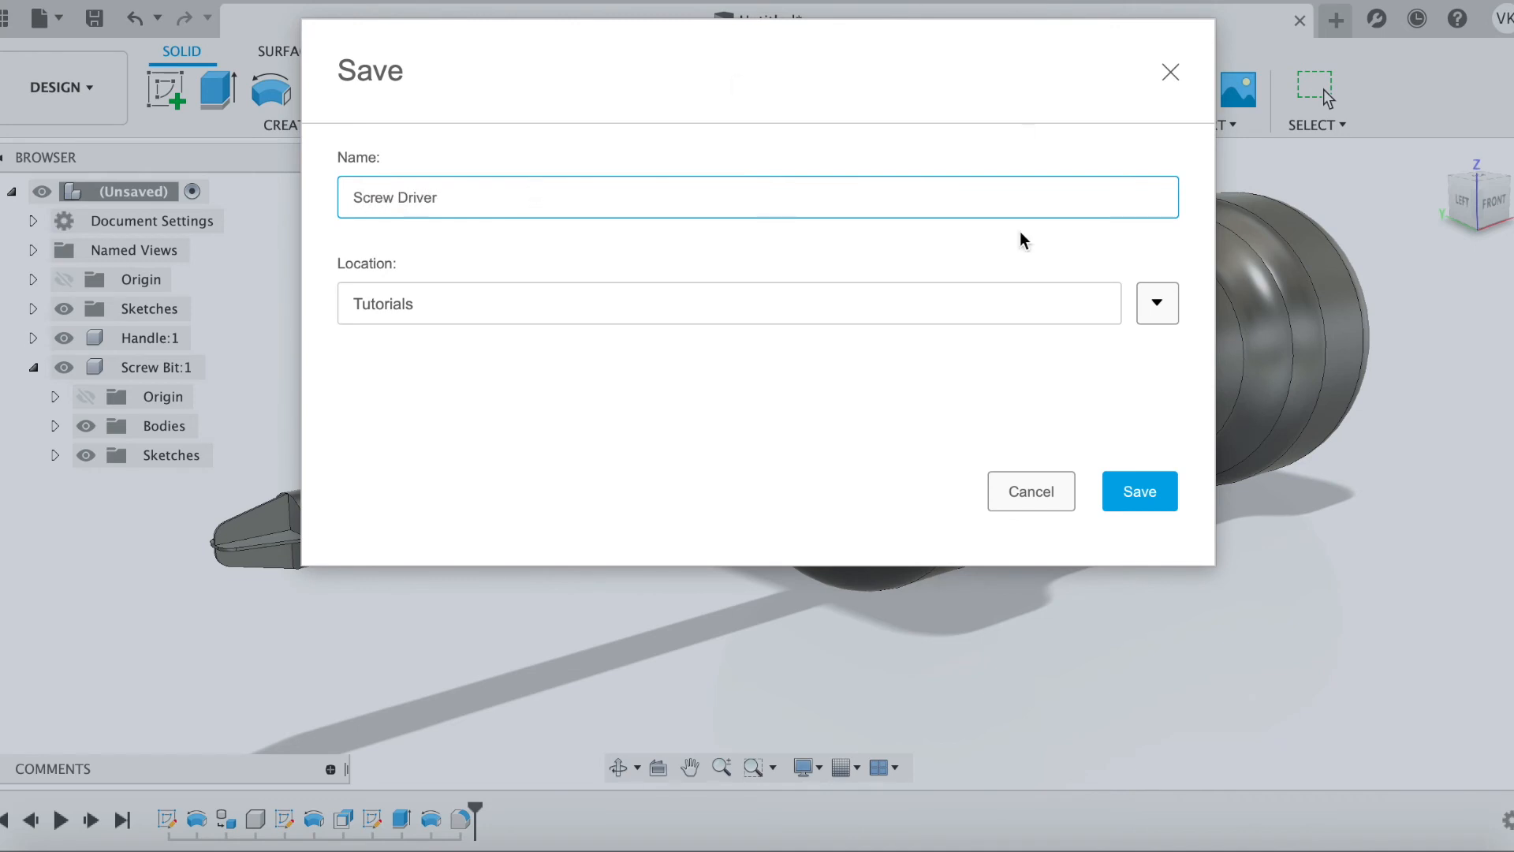
click(1129, 495)
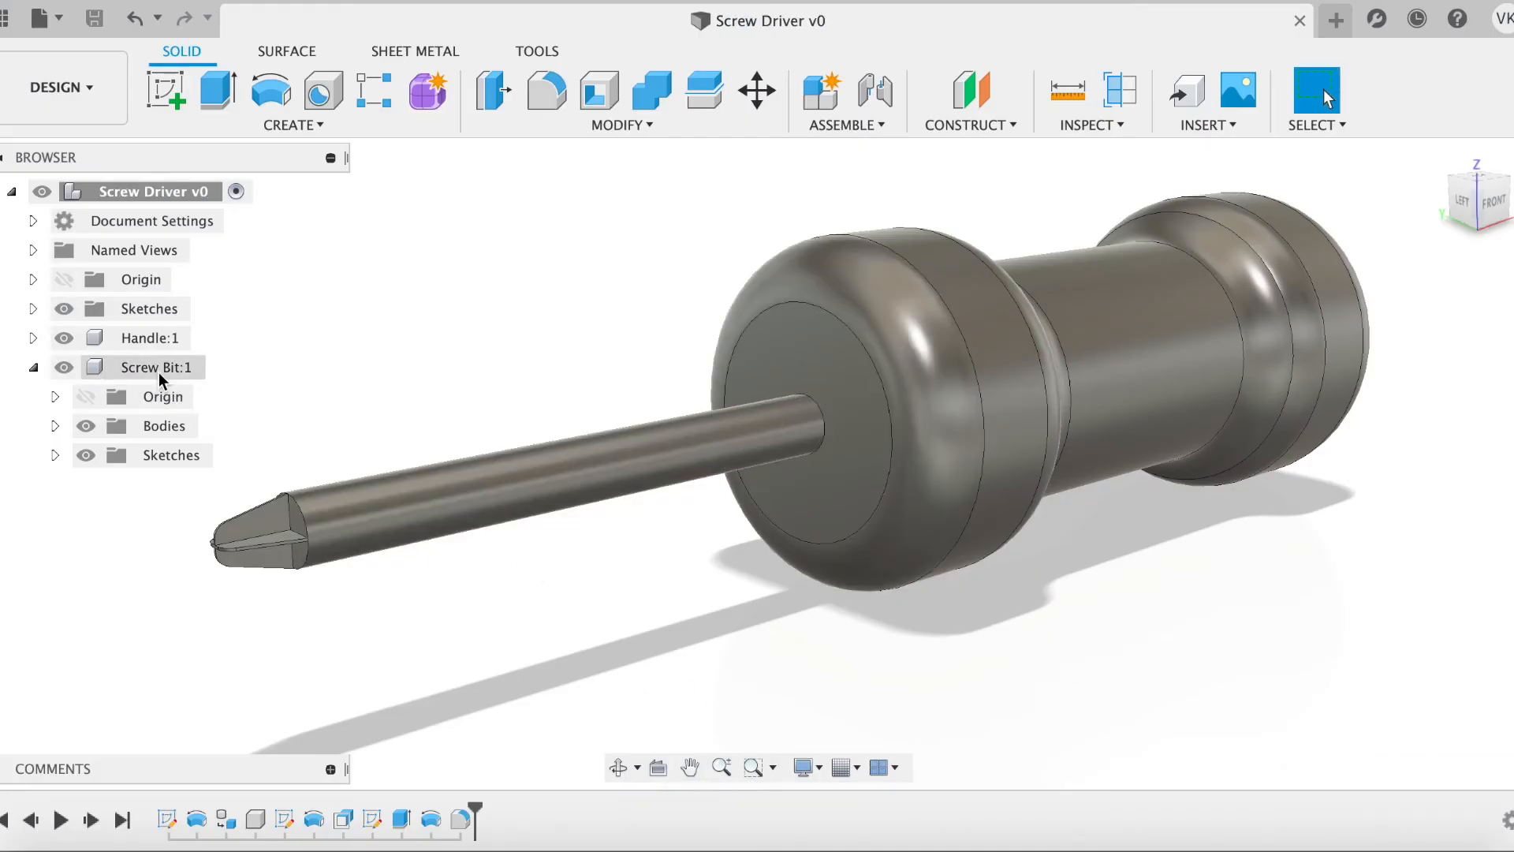
Step: Ground the Handle component
click(135, 339)
right_click(140, 339)
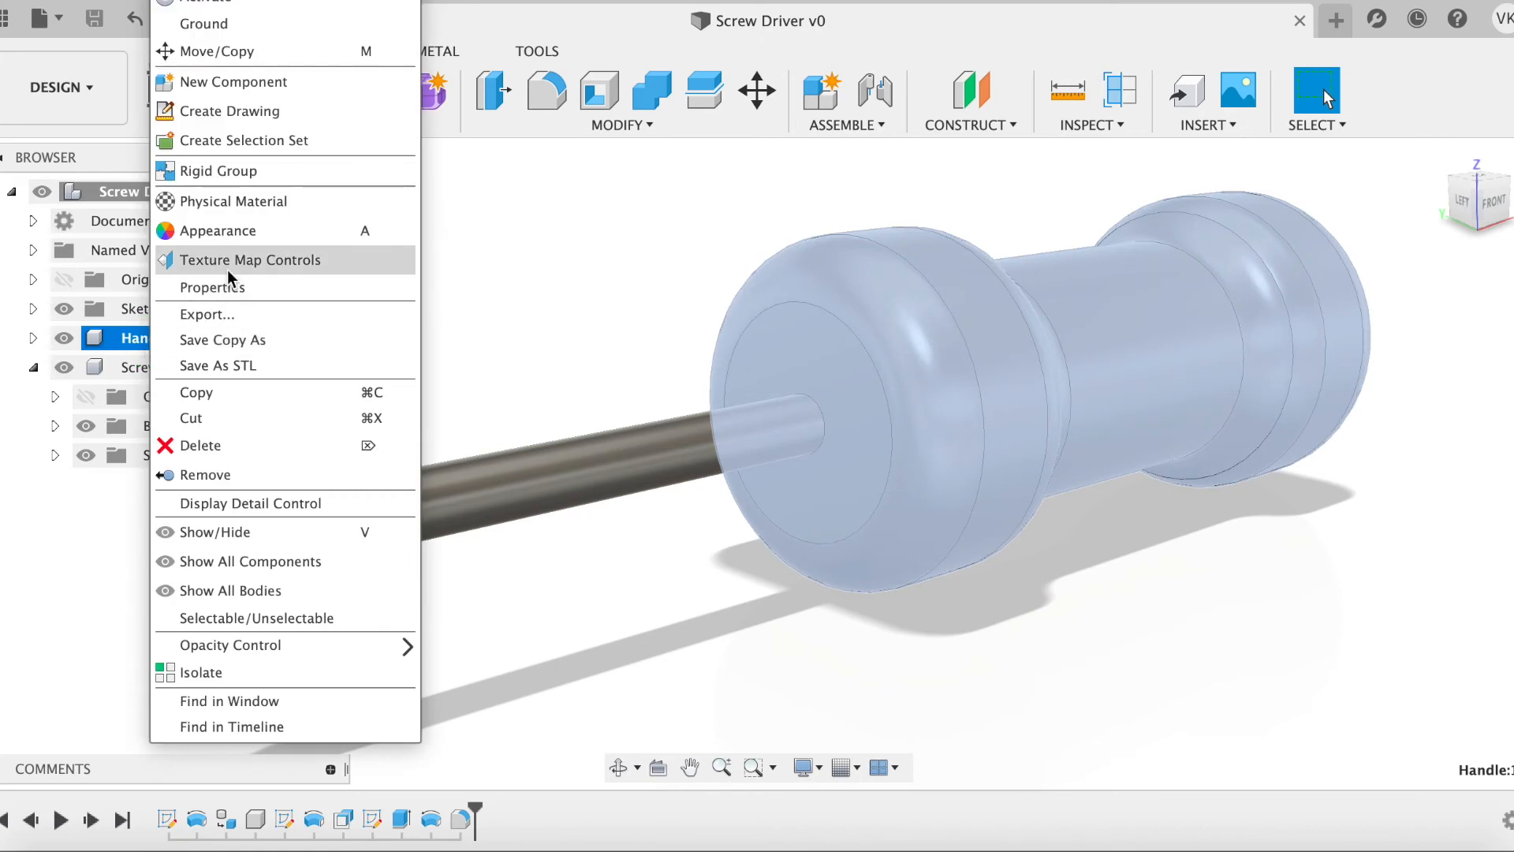
click(224, 24)
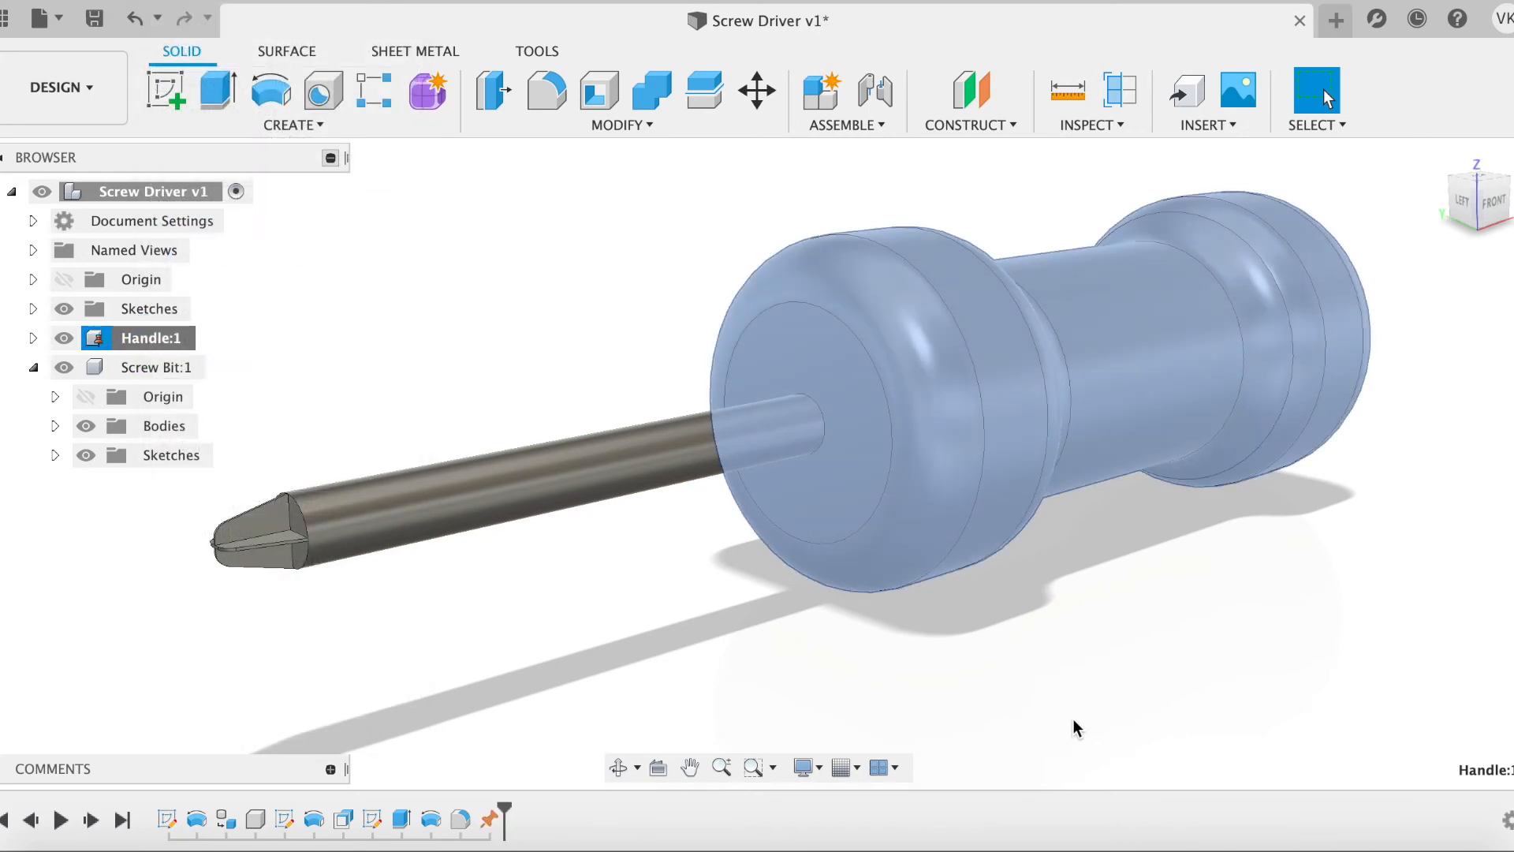
Step: Create a joint from the centre of the Screw Bit's rear end face to the middle of the handle's cylindrical grip section
click(889, 92)
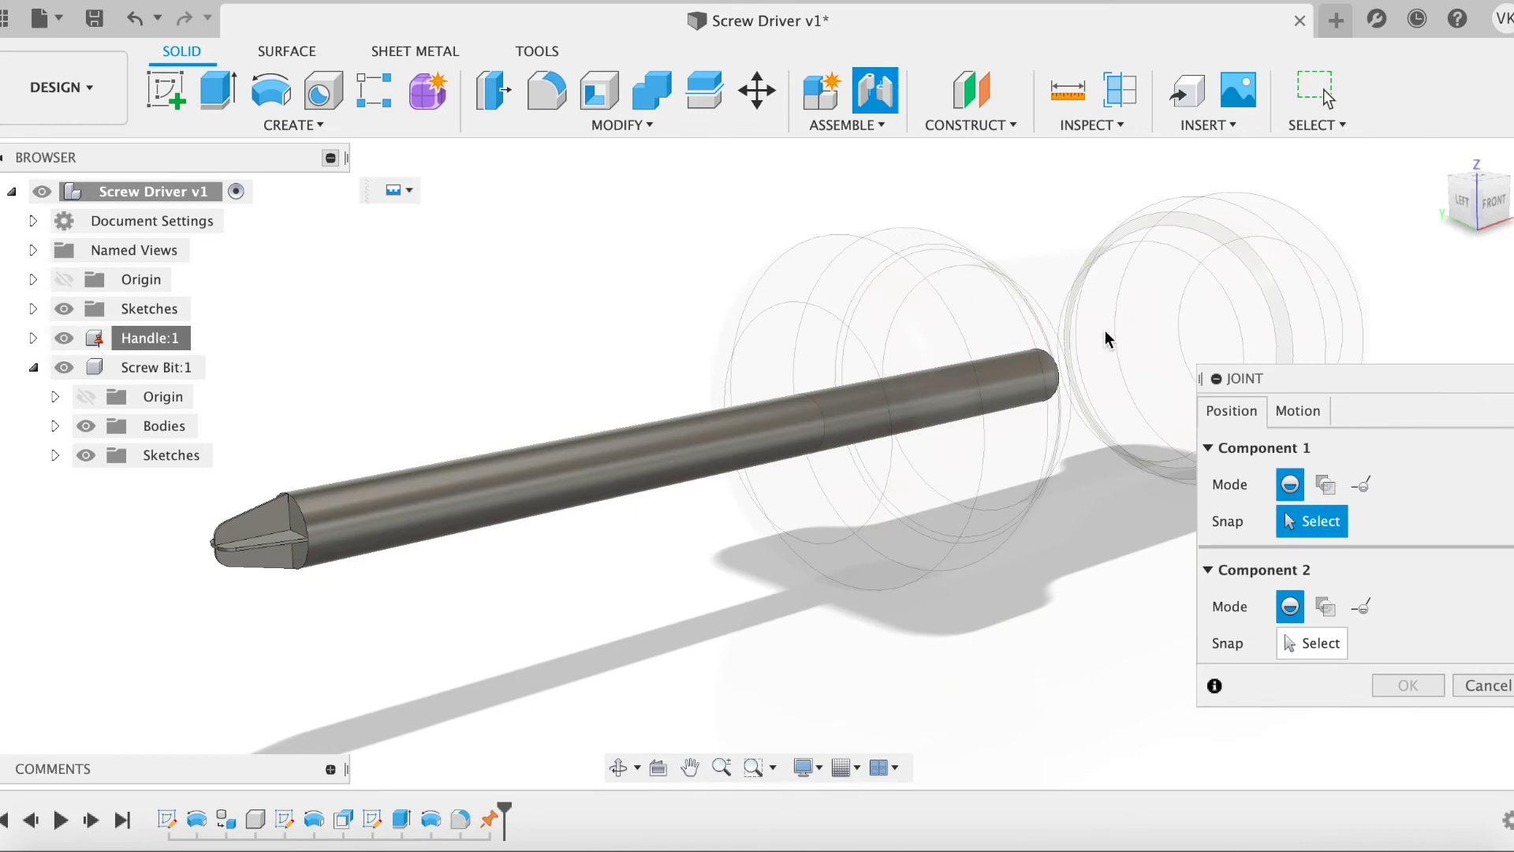
shift+middle_drag(1134, 369, 936, 372)
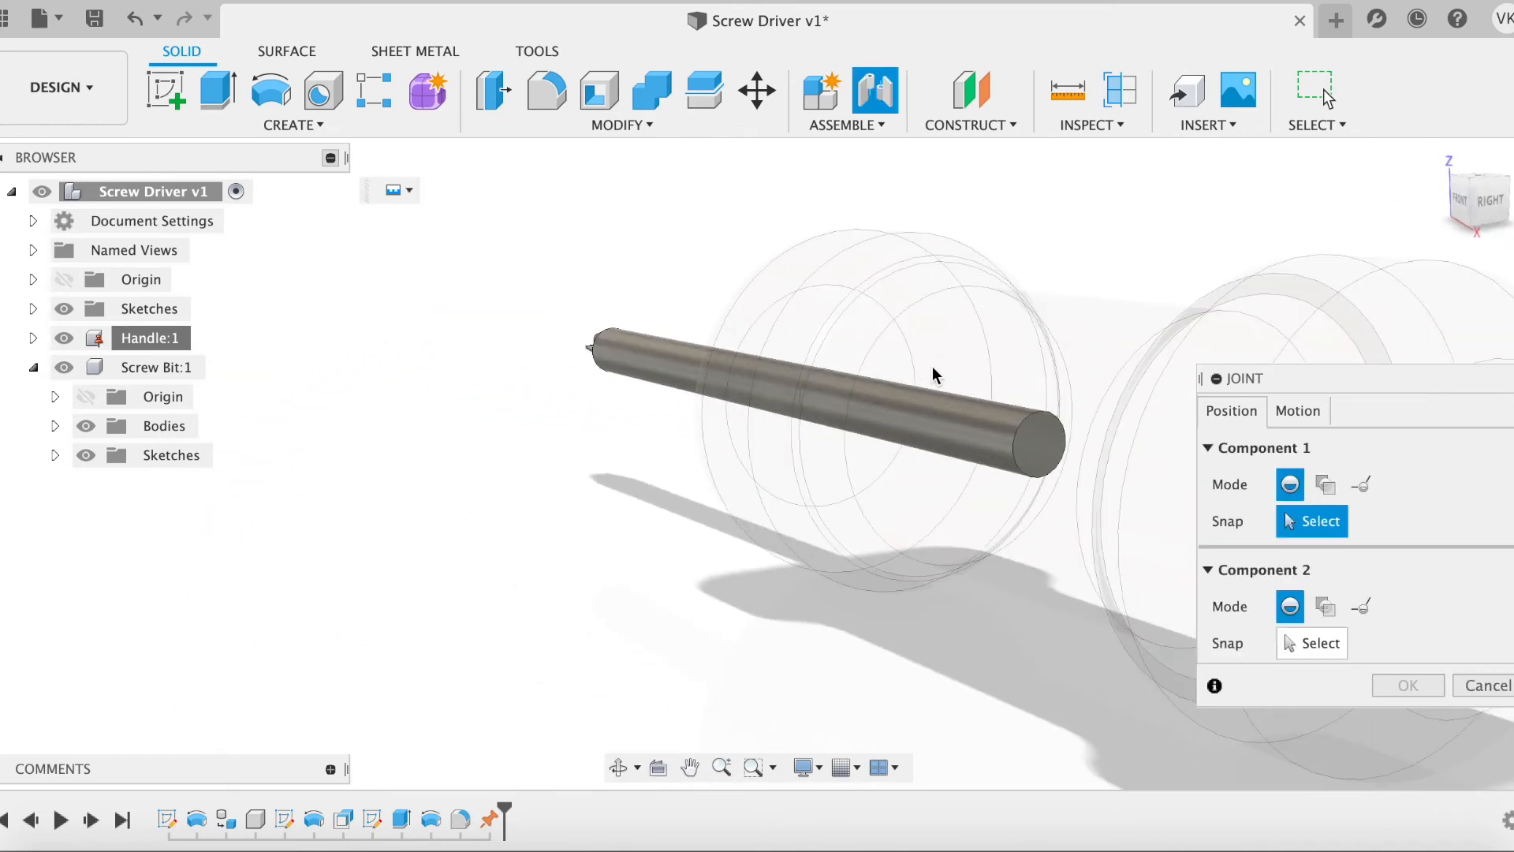
click(1039, 443)
shift+middle_drag(1099, 443, 936, 415)
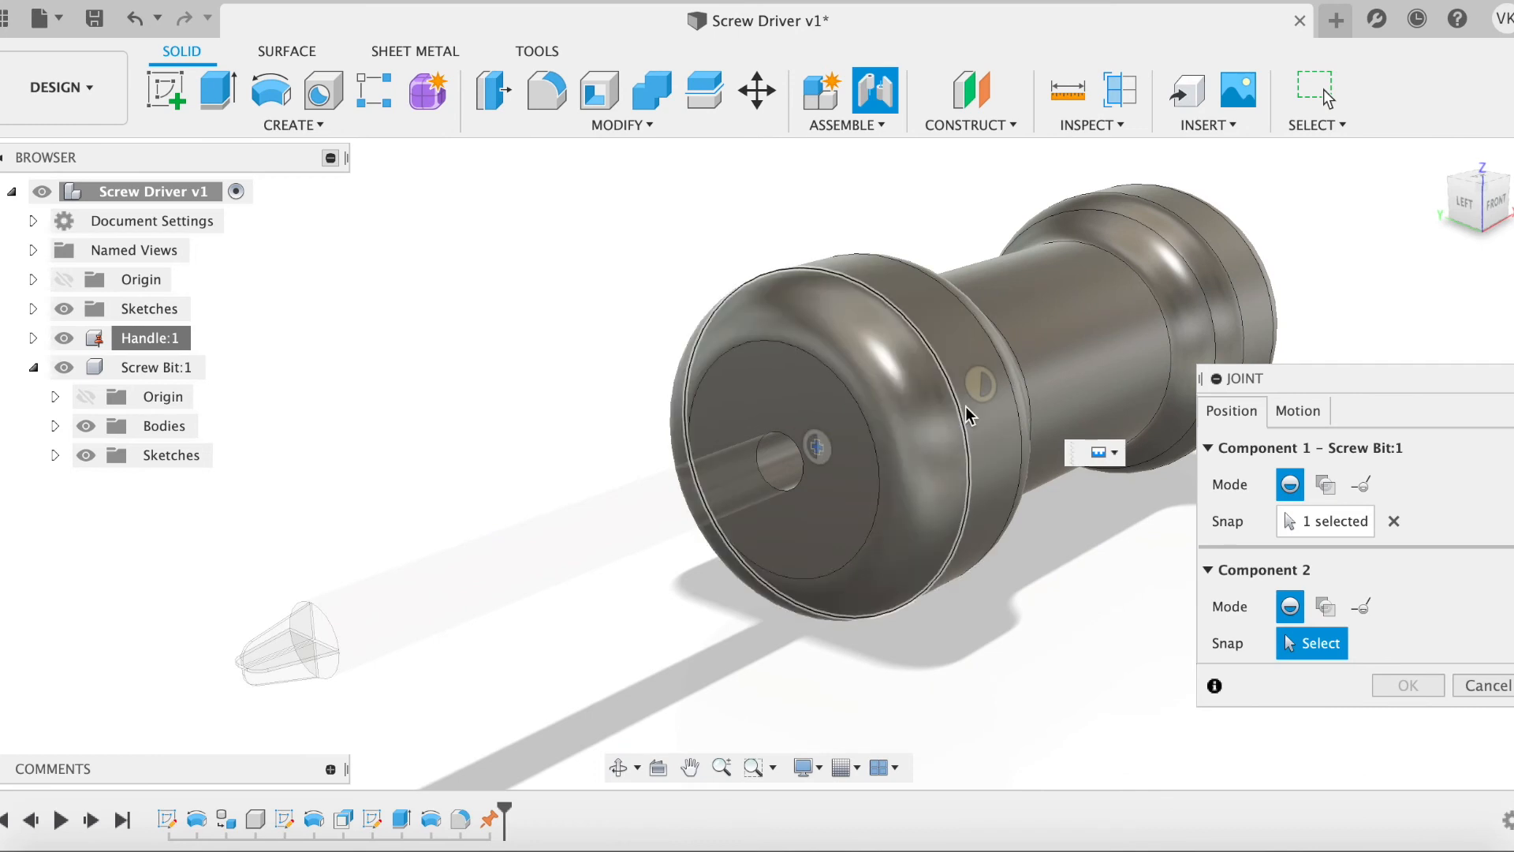
shift+middle_drag(985, 389, 995, 428)
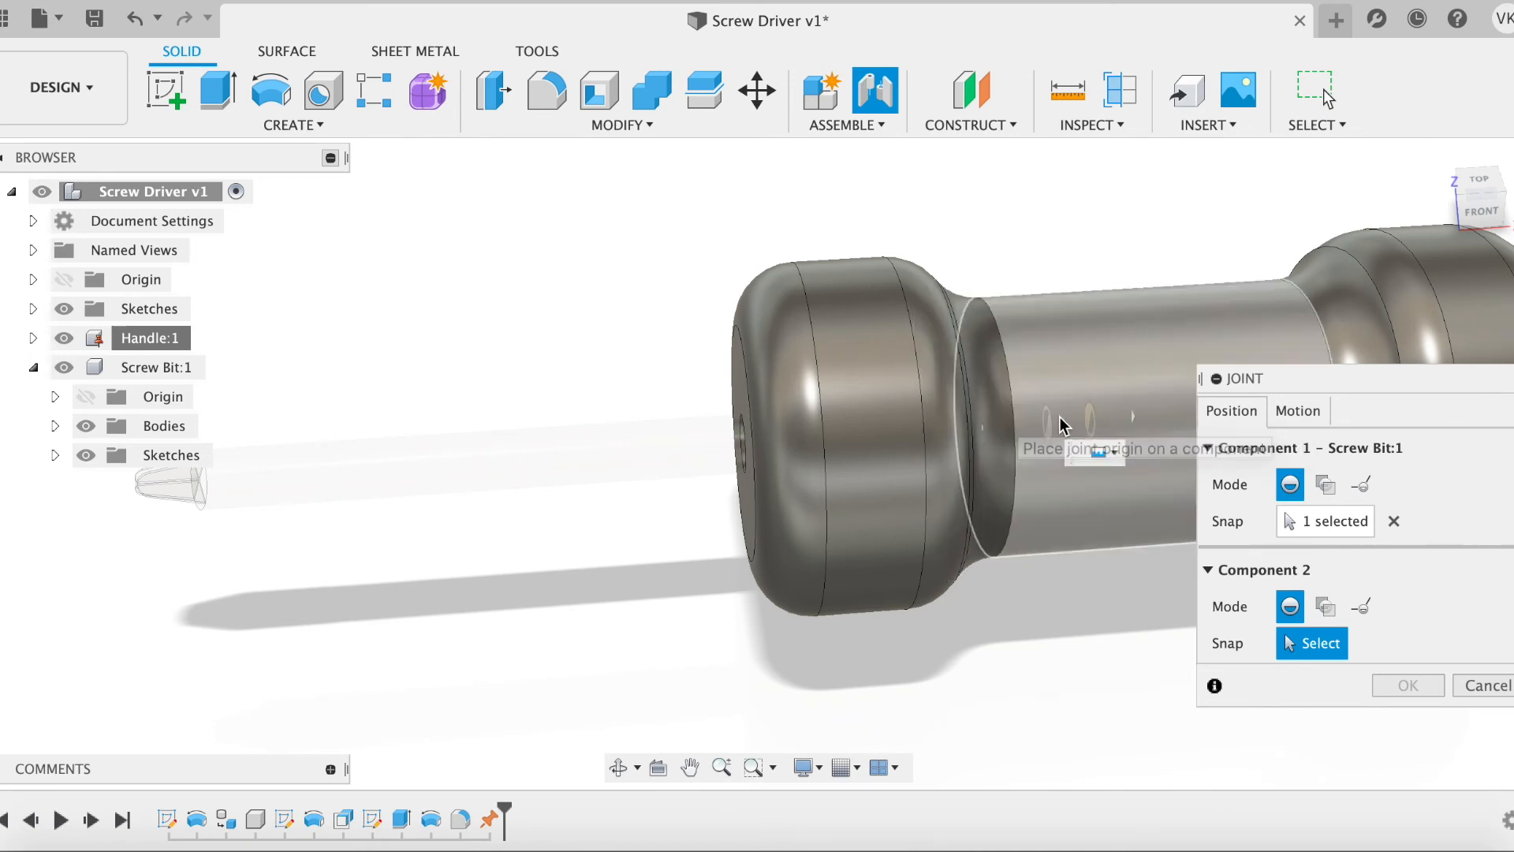
click(1132, 418)
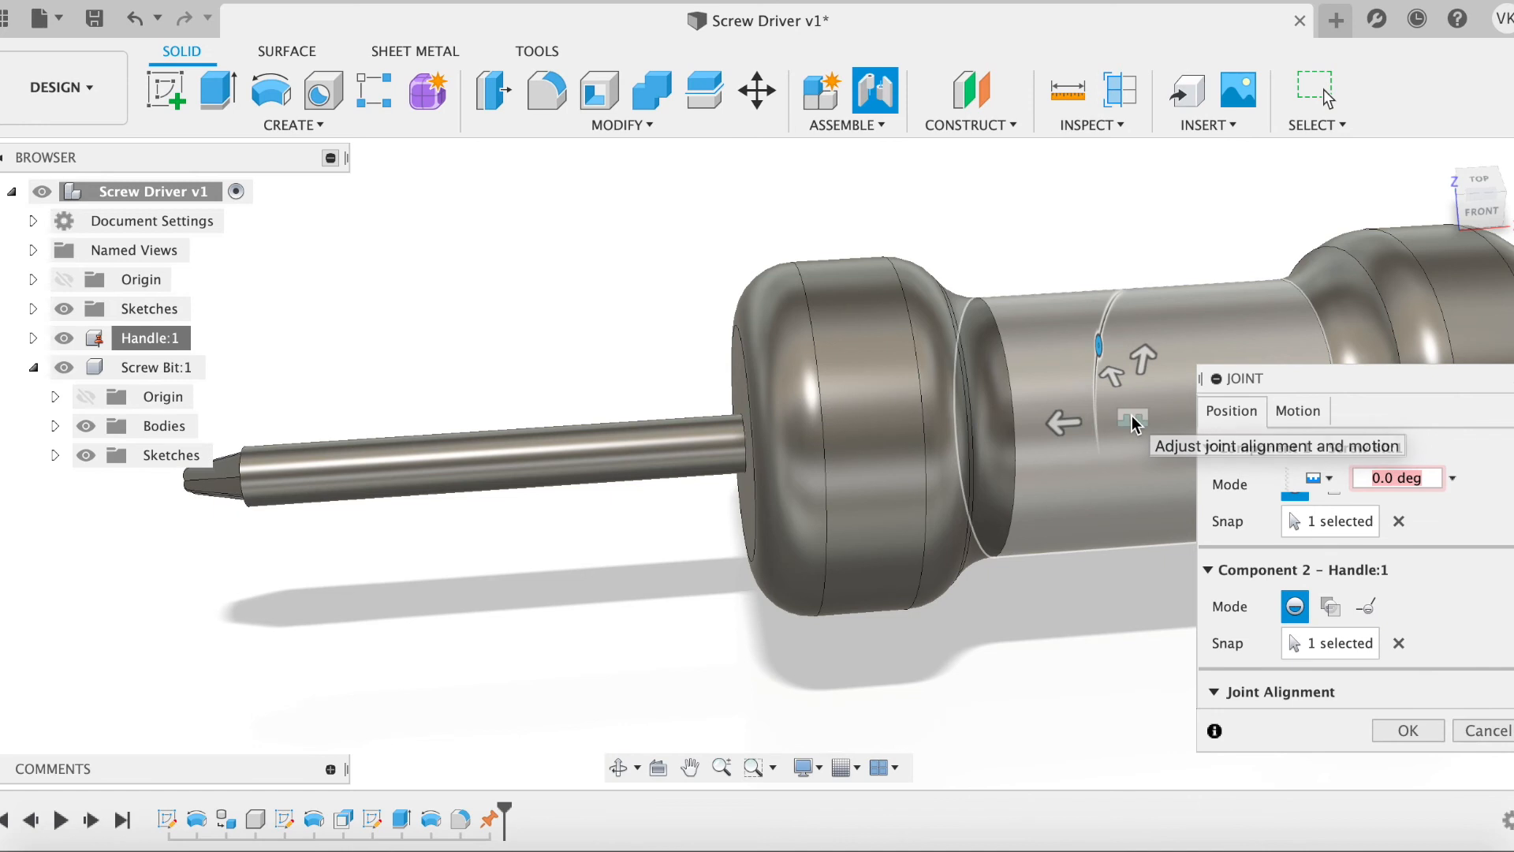
click(1425, 737)
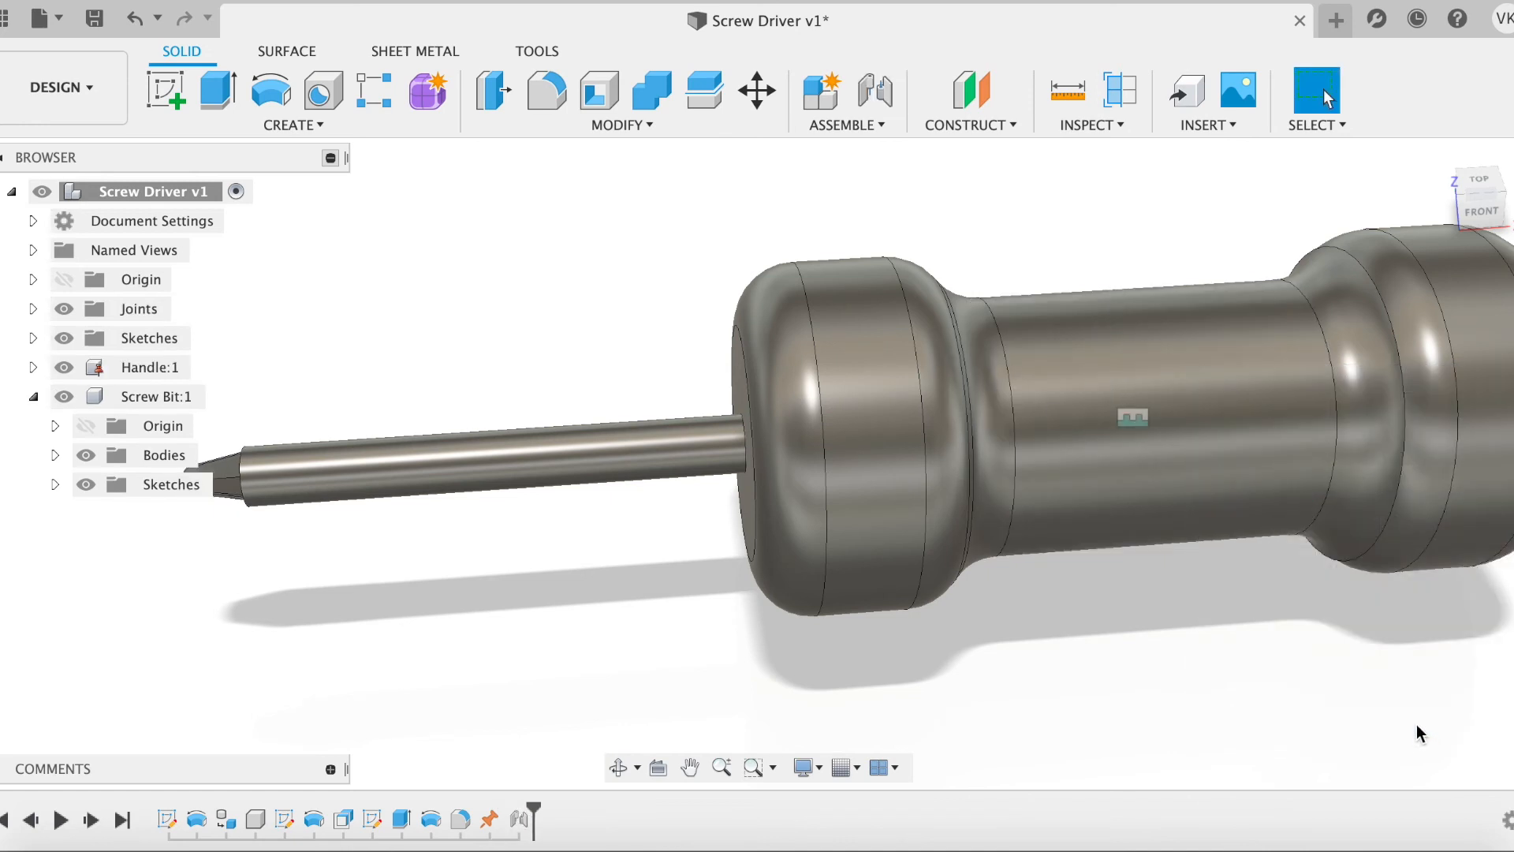
Step: Apply the ABS (White) plastic appearance to the handle body
scroll(1108, 671, down, 3)
shift+middle_drag(1105, 669, 1158, 623)
key(a)
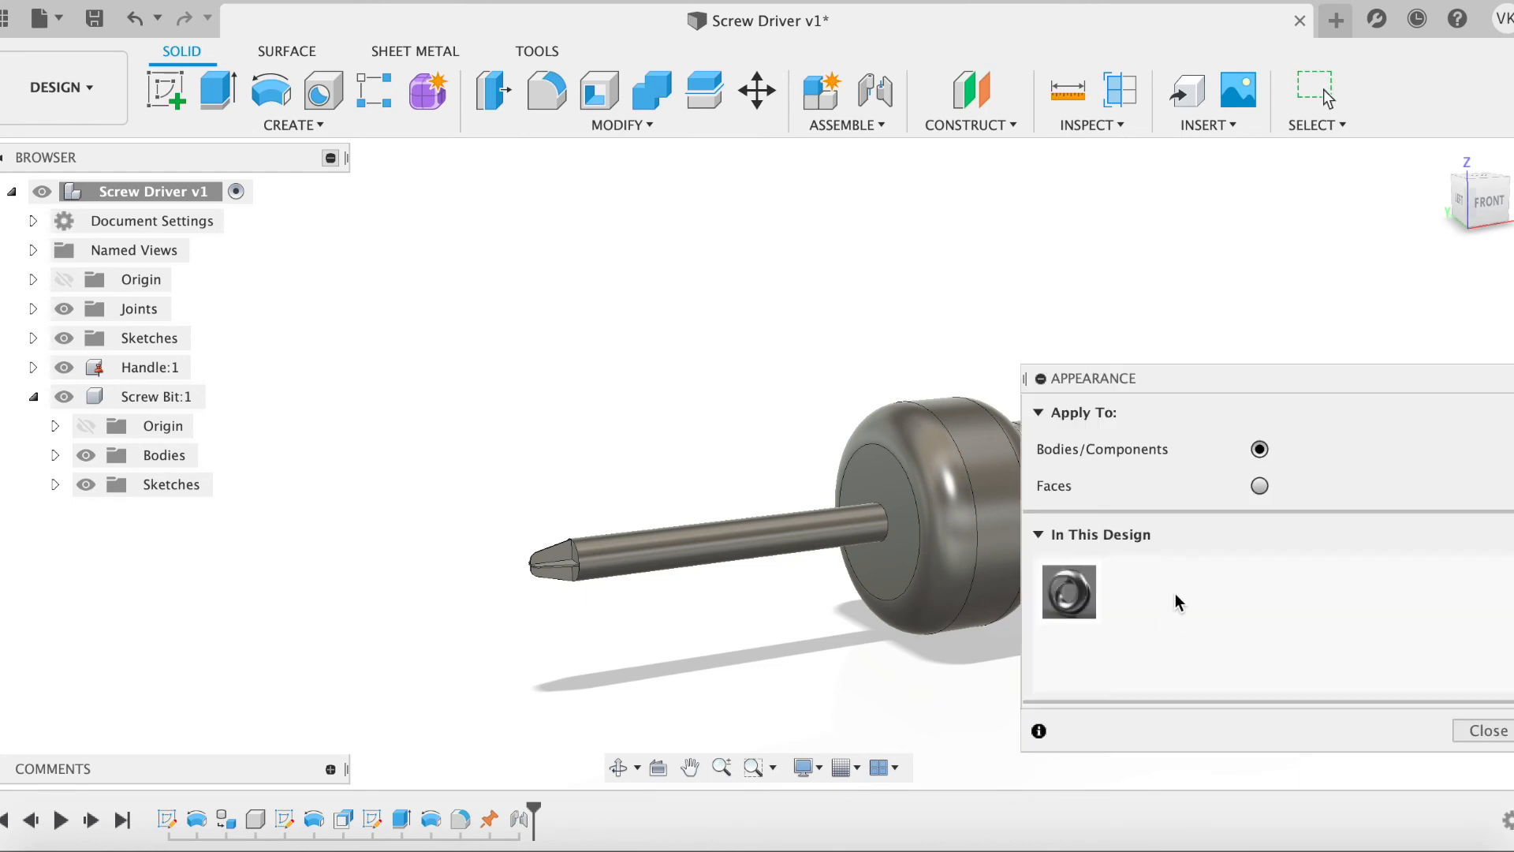
scroll(1174, 599, down, 10)
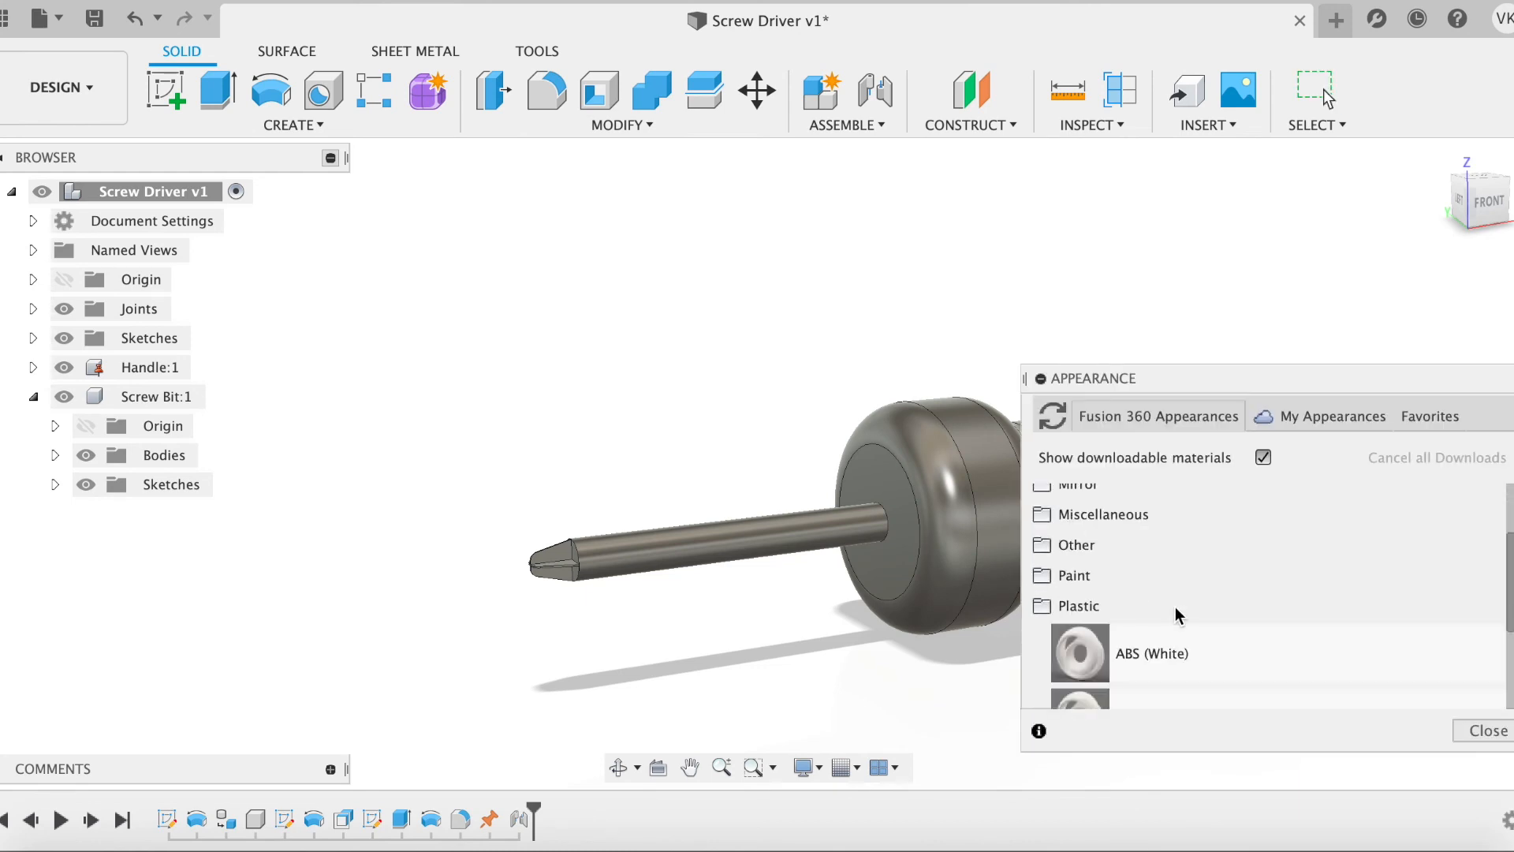
drag(1056, 627, 942, 516)
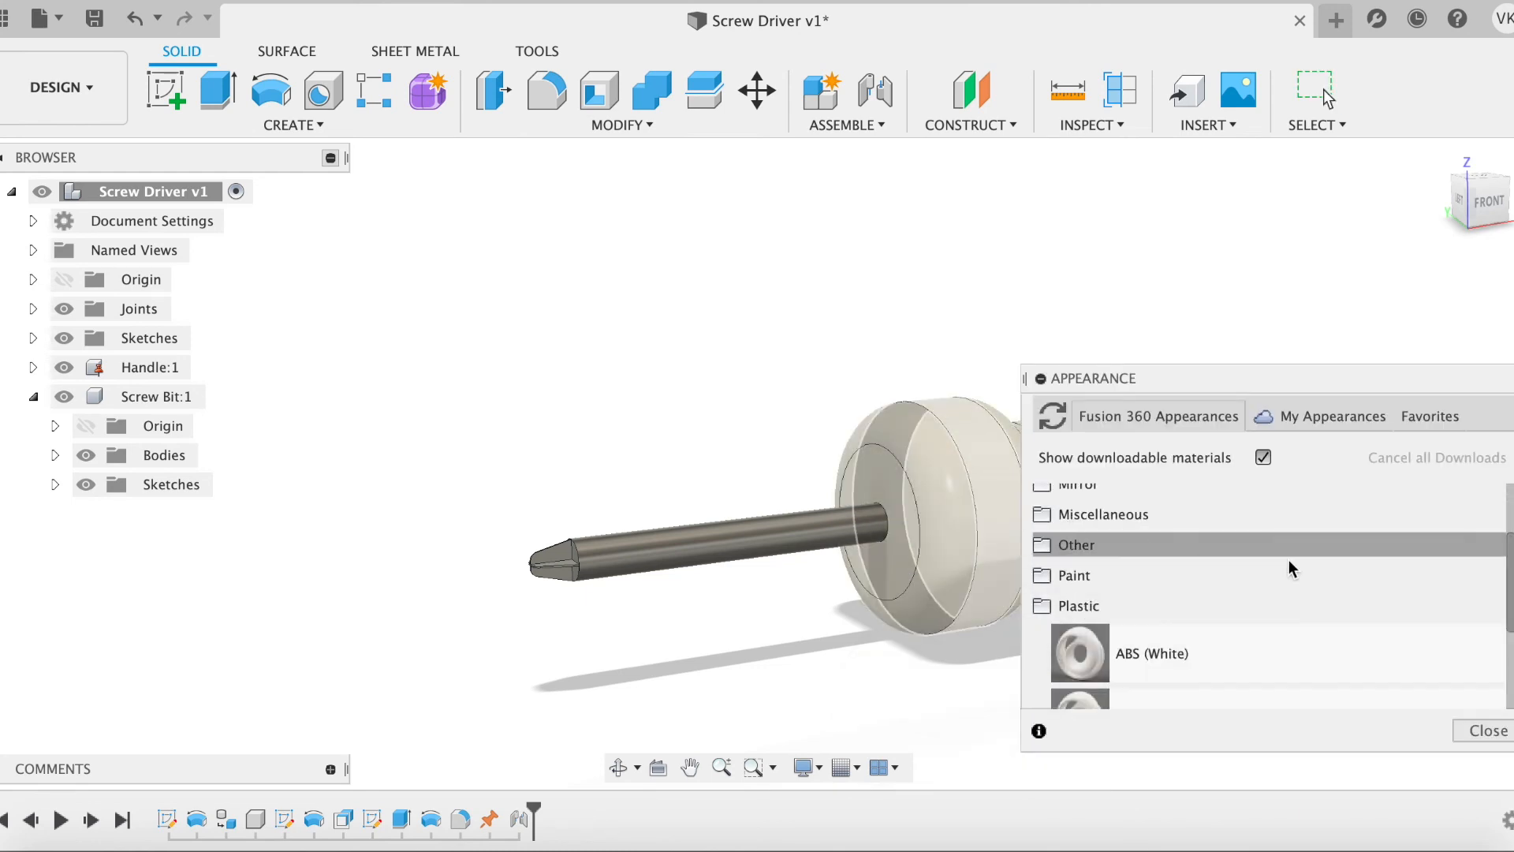
scroll(1301, 583, up, 10)
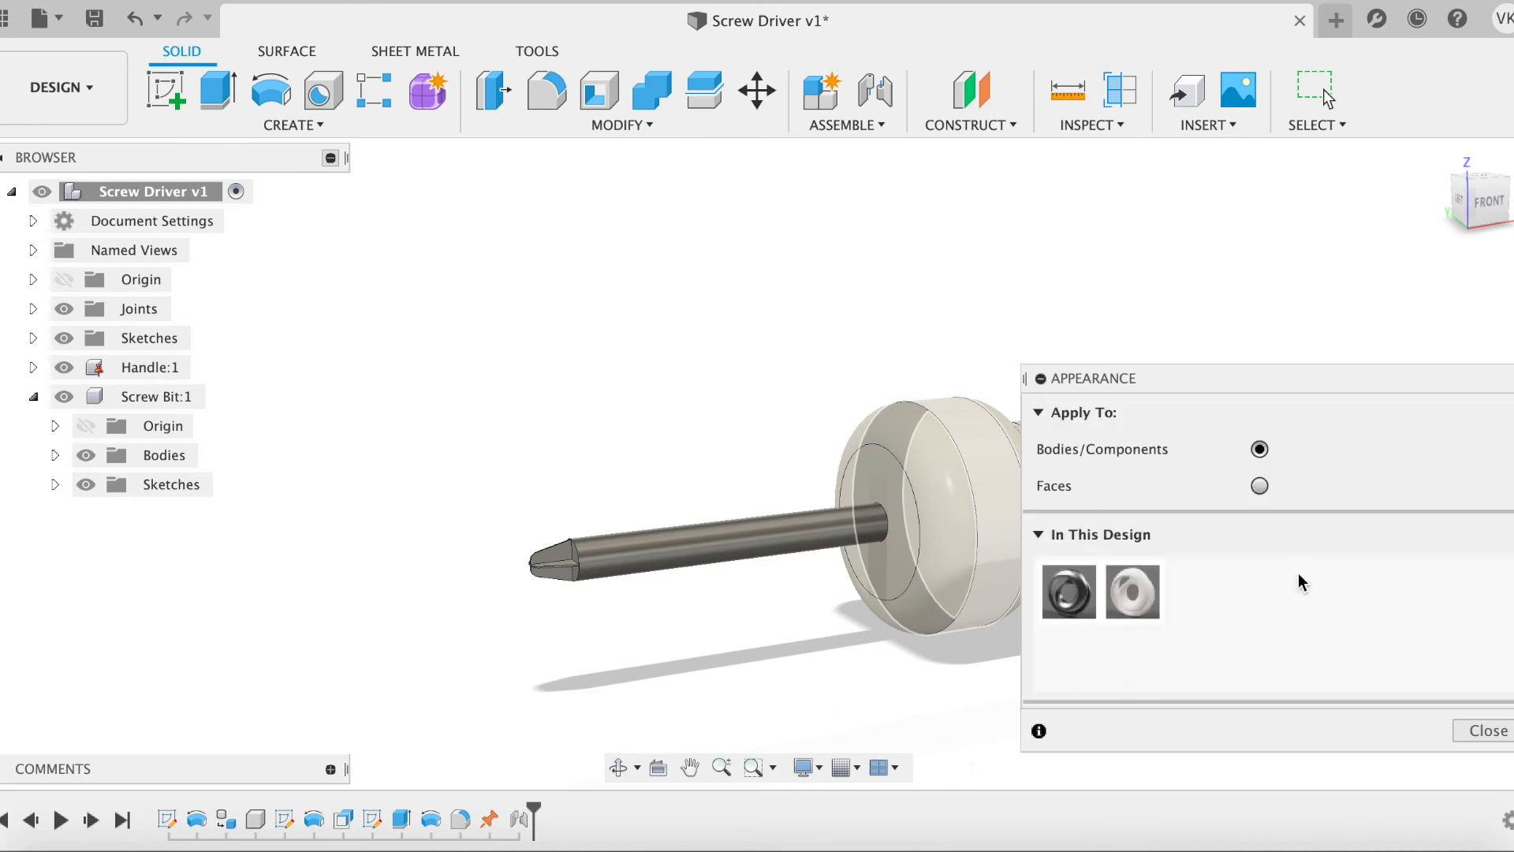
Step: Edit the handle's ABS (White) appearance, setting its colour to orange with RGB values 245, 147, 48
right_click(1144, 591)
click(1160, 596)
drag(983, 494, 971, 490)
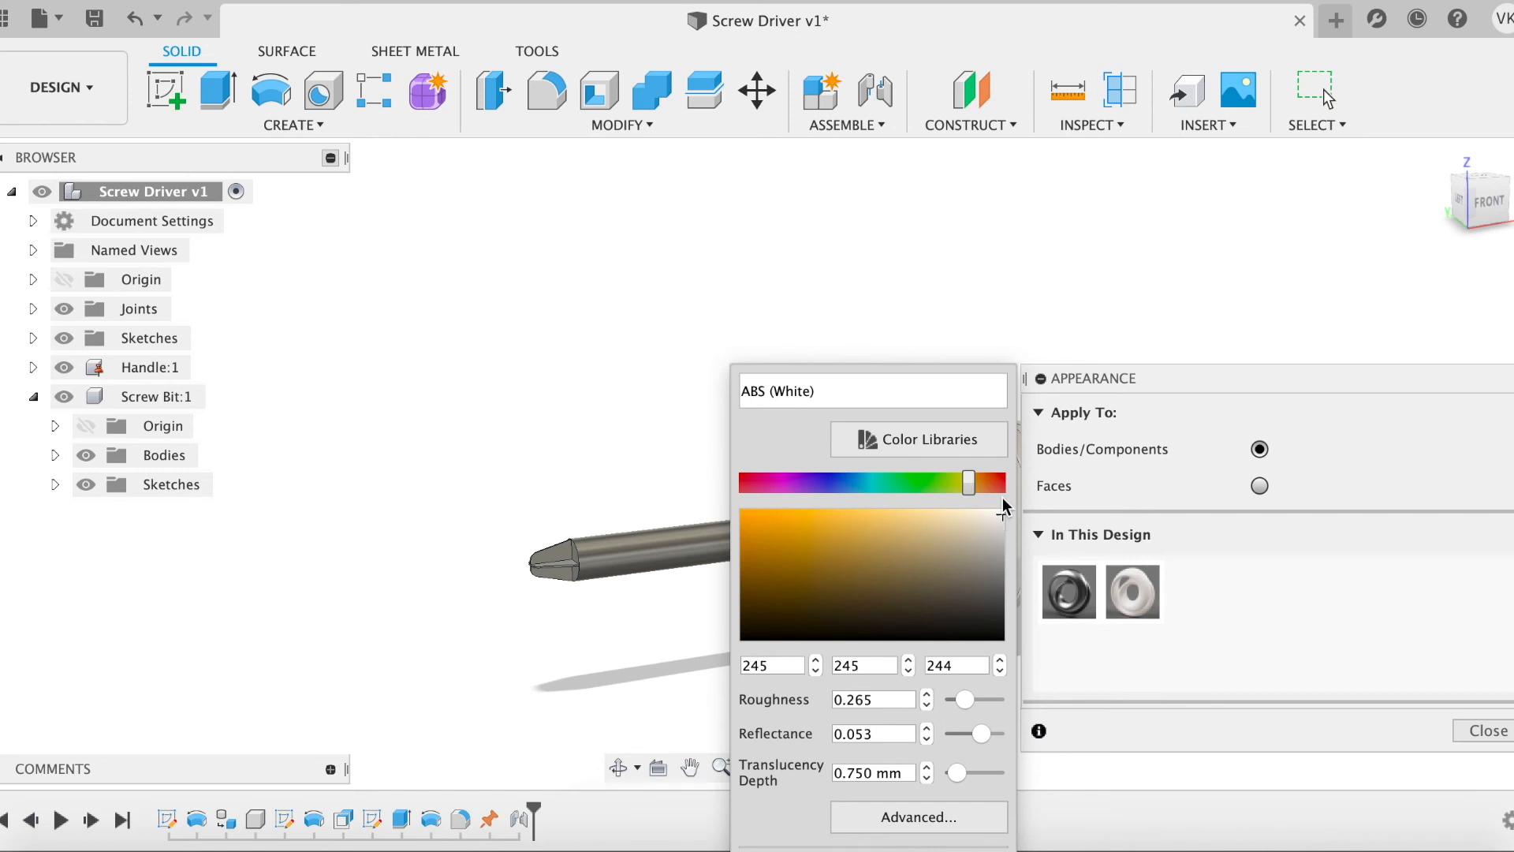
click(1129, 432)
drag(1152, 377, 338, 348)
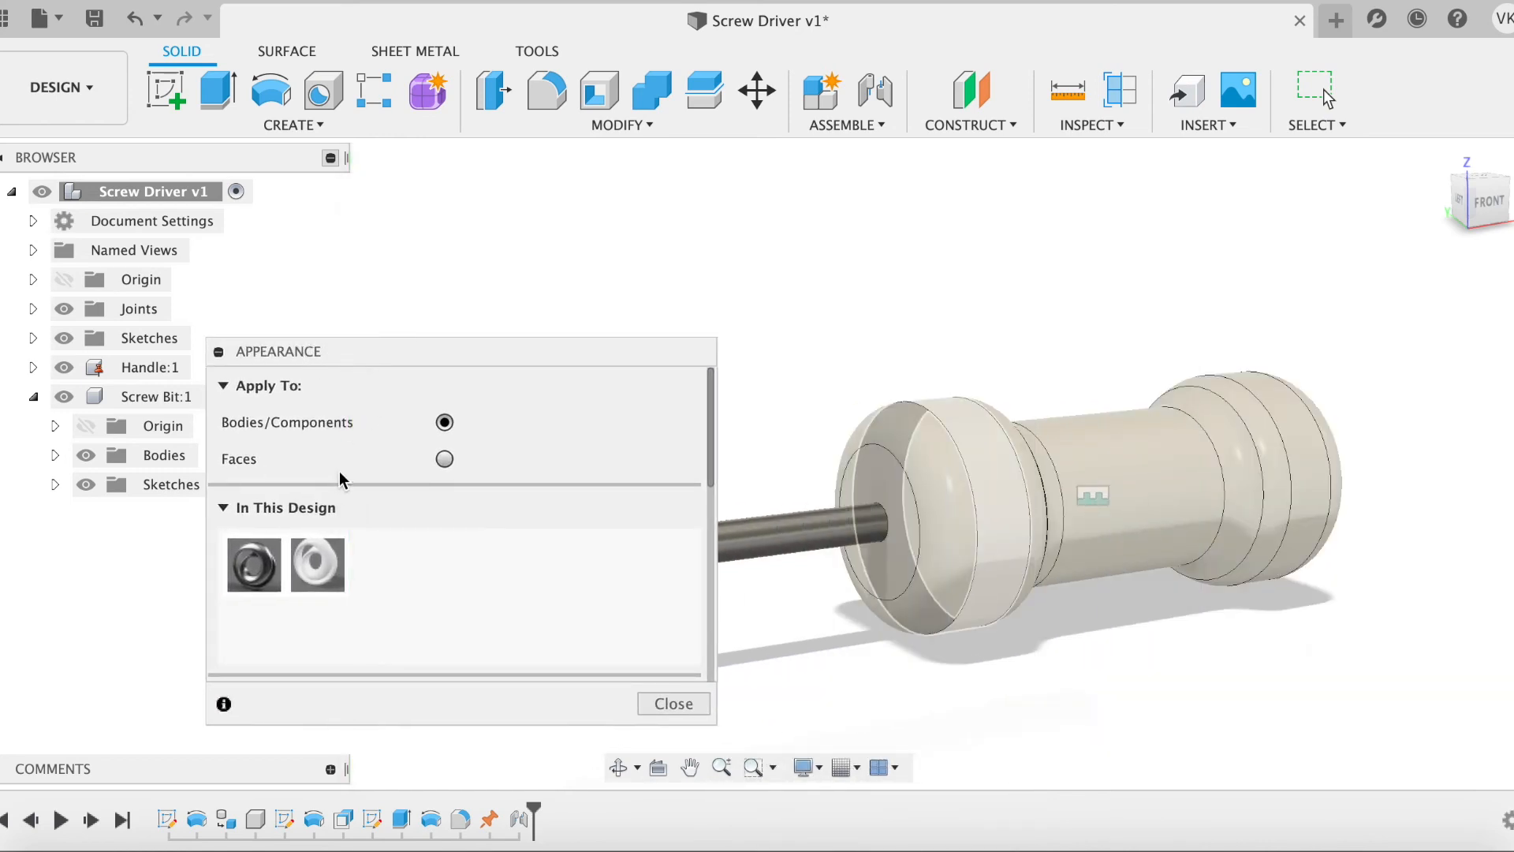
right_click(319, 563)
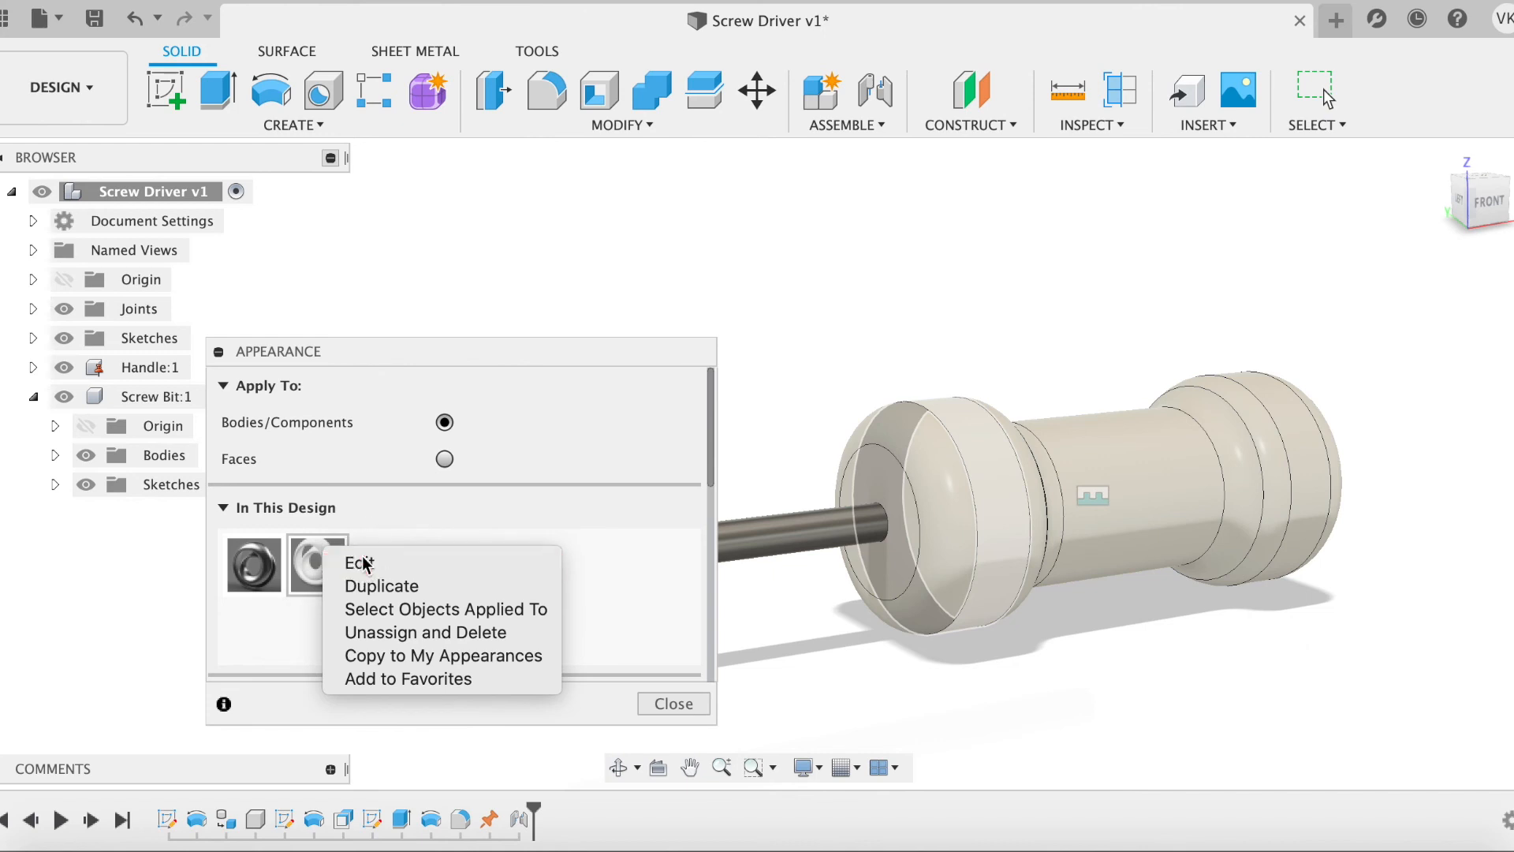
click(364, 577)
drag(995, 489, 783, 493)
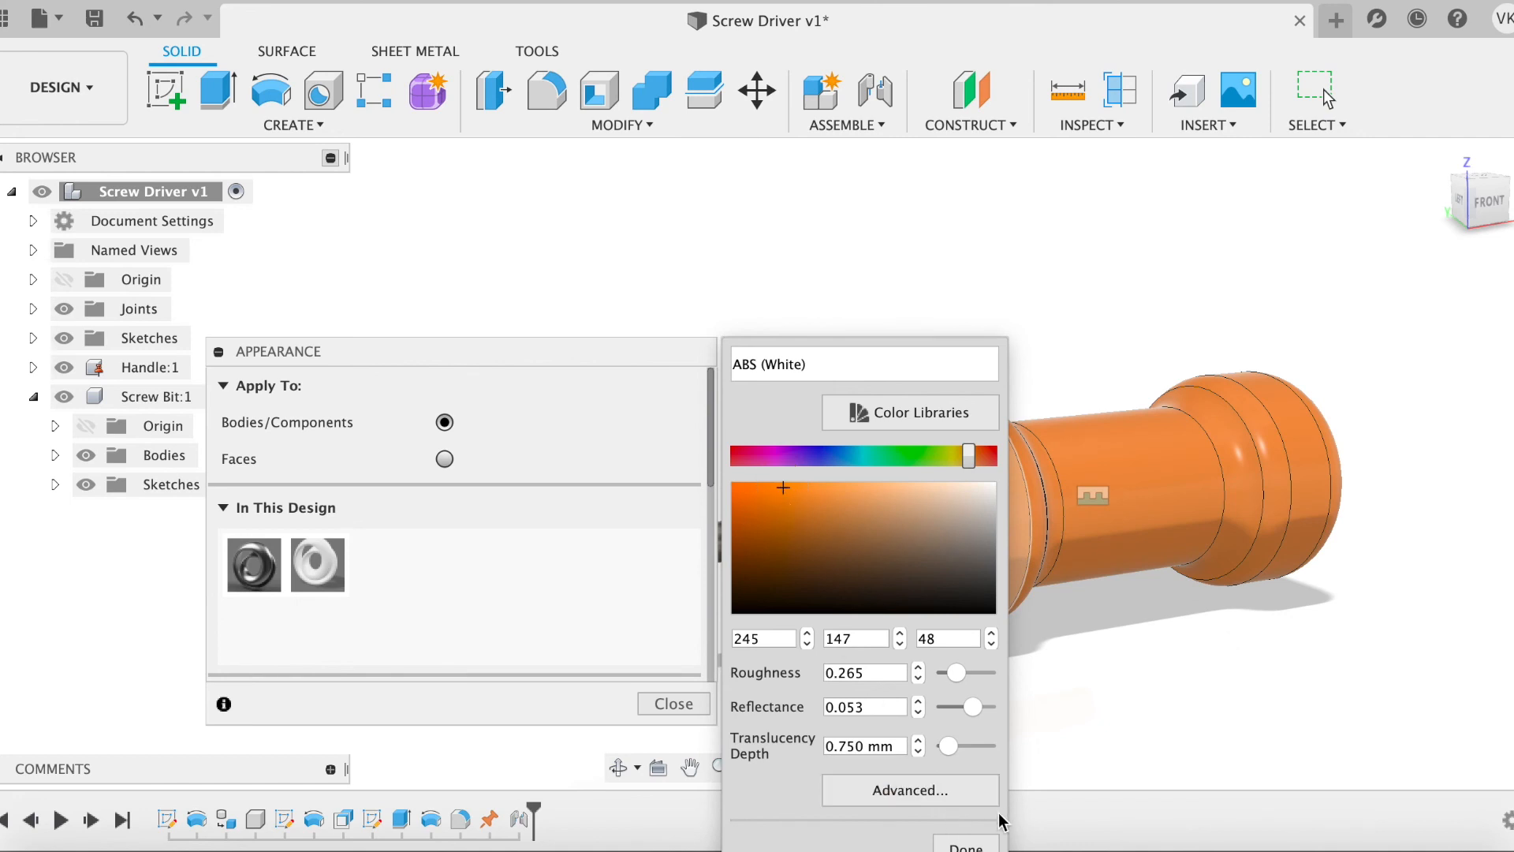
click(954, 842)
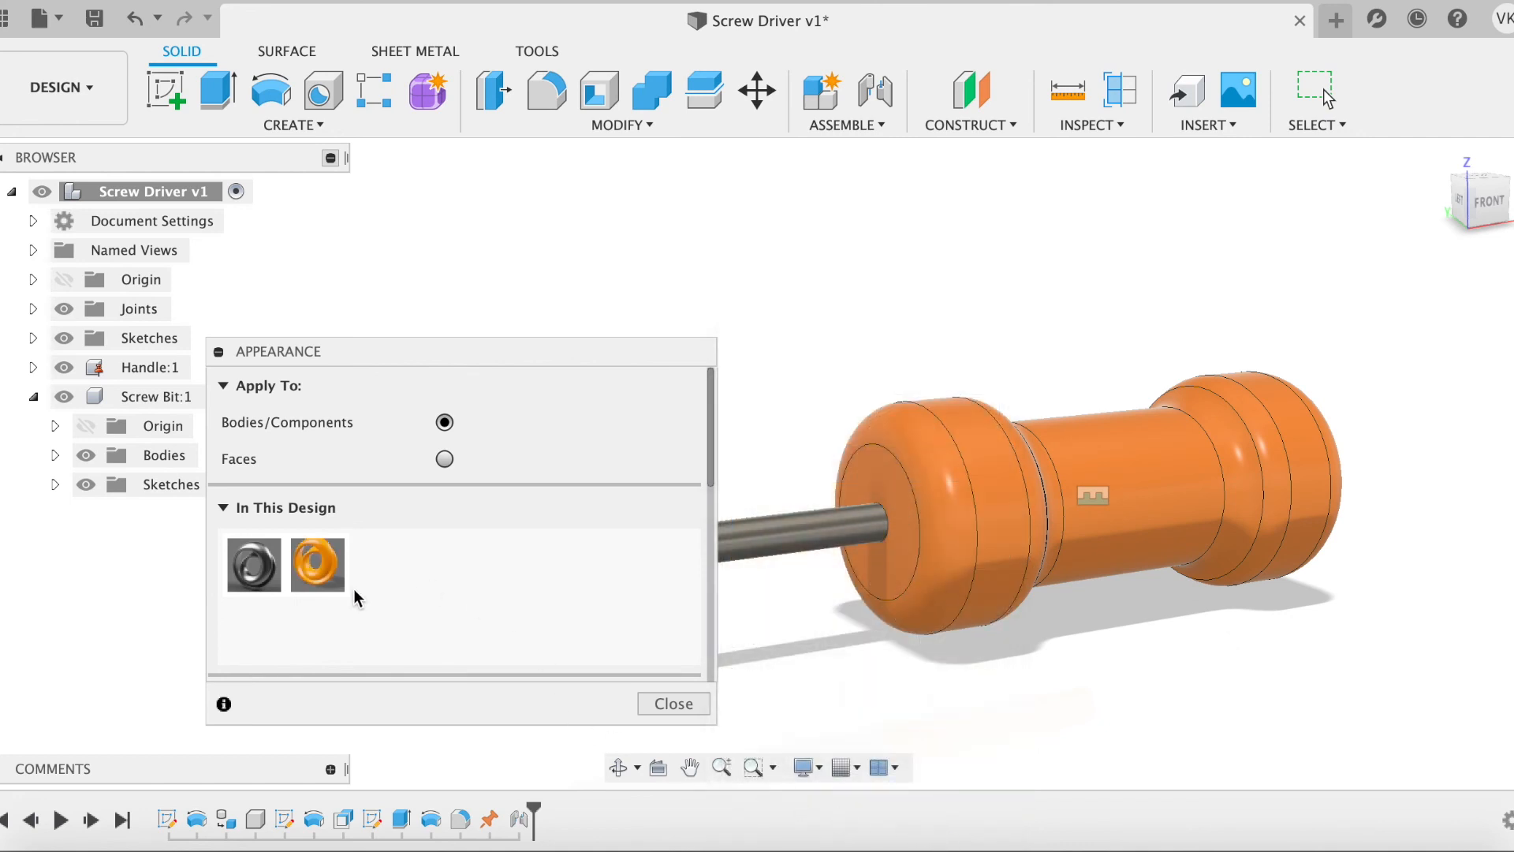
Step: Darken the colour of the Screw Bit's metal appearance to near black and finish editing appearances
right_click(280, 583)
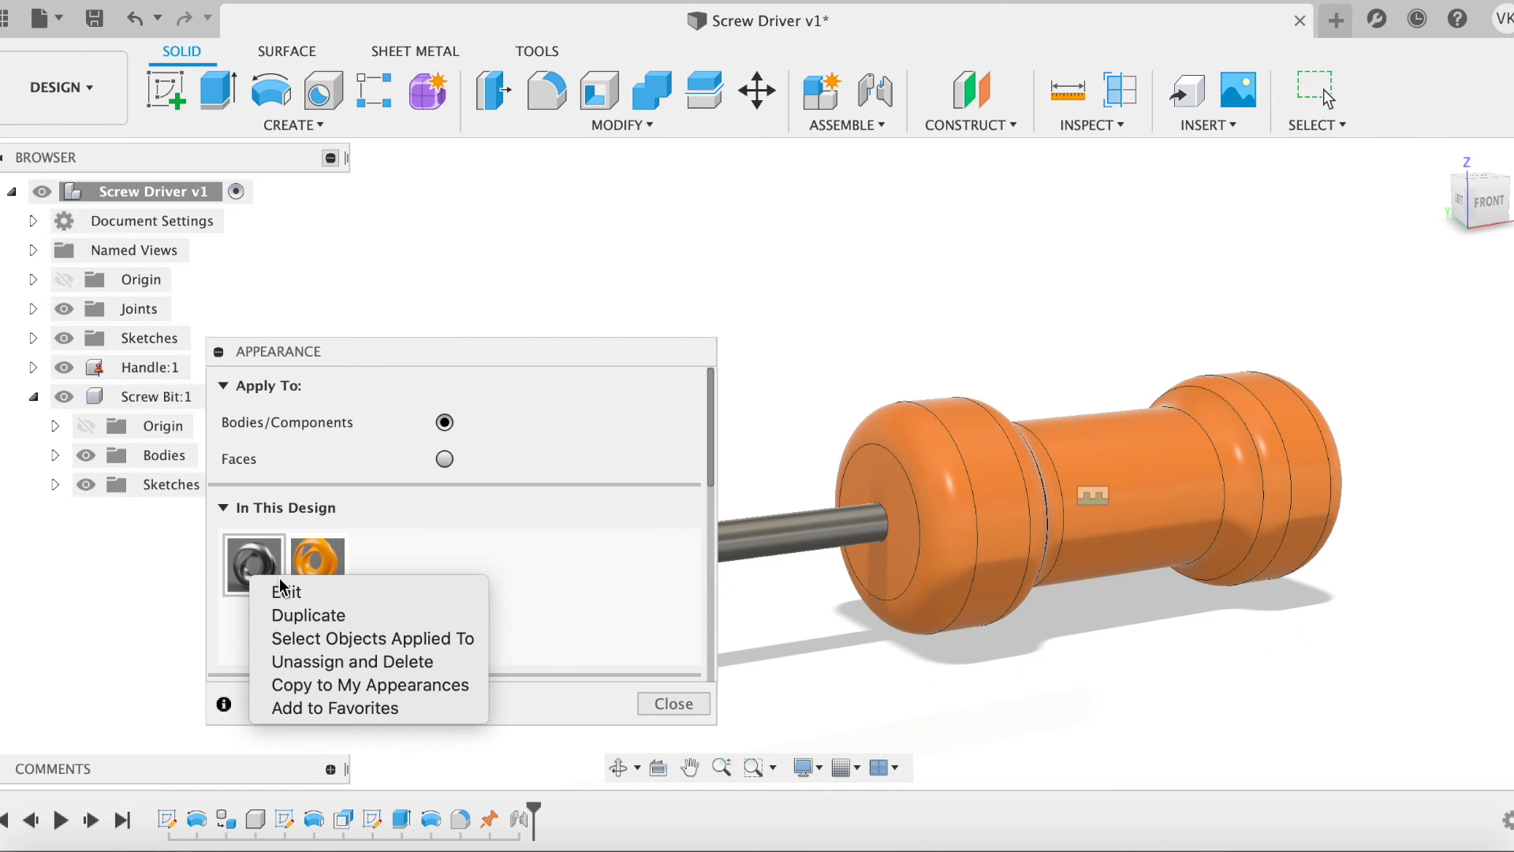
click(285, 591)
drag(995, 531, 992, 563)
click(959, 764)
click(671, 702)
Step: Inspect the coloured screwdriver from the tip end and restore the home view
shift+middle_drag(1049, 679, 441, 627)
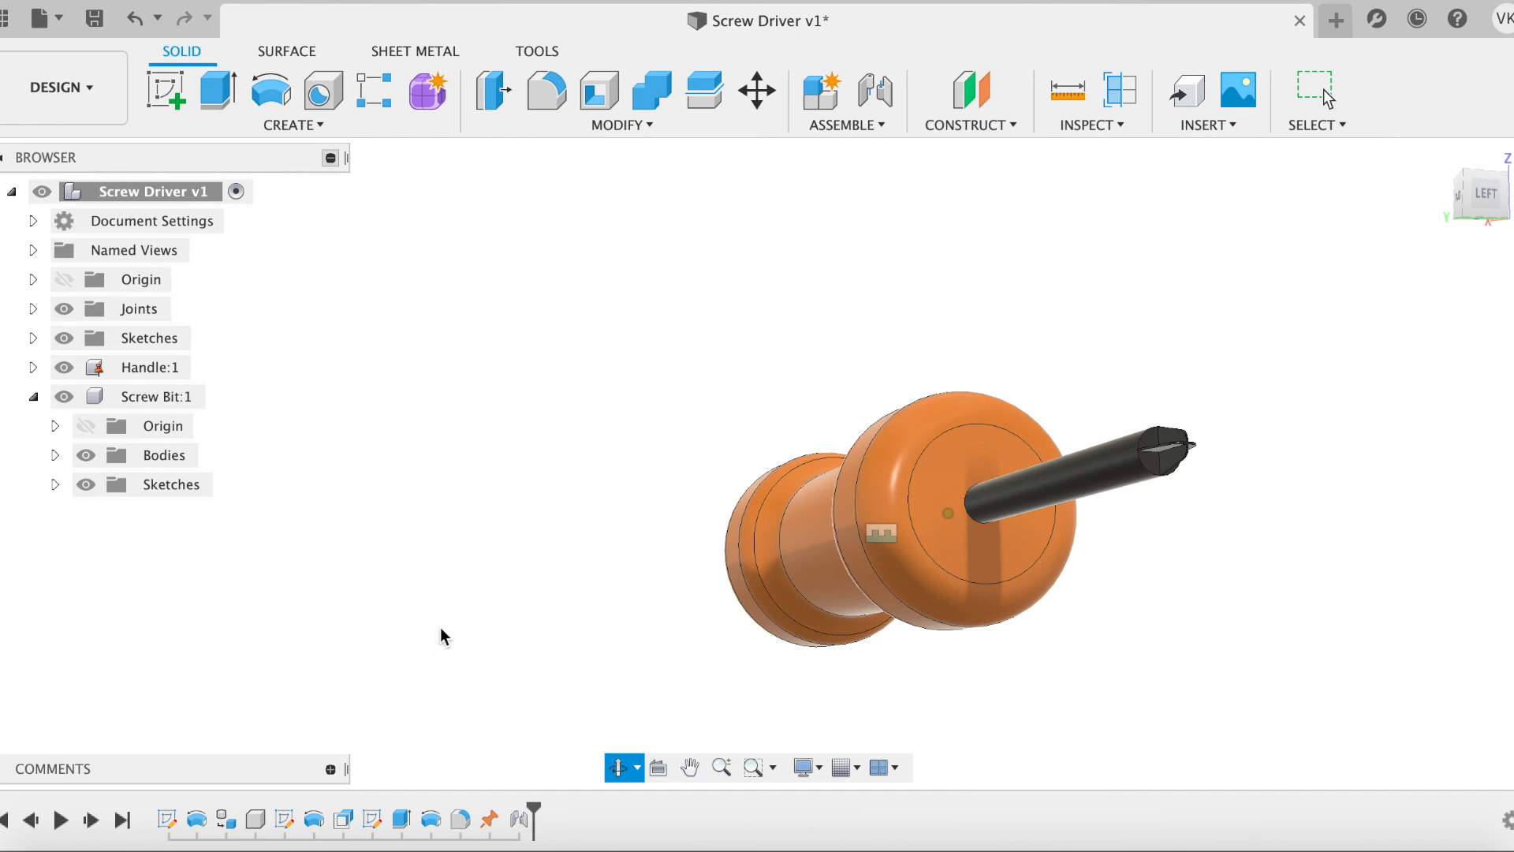
key(Escape)
click(1437, 160)
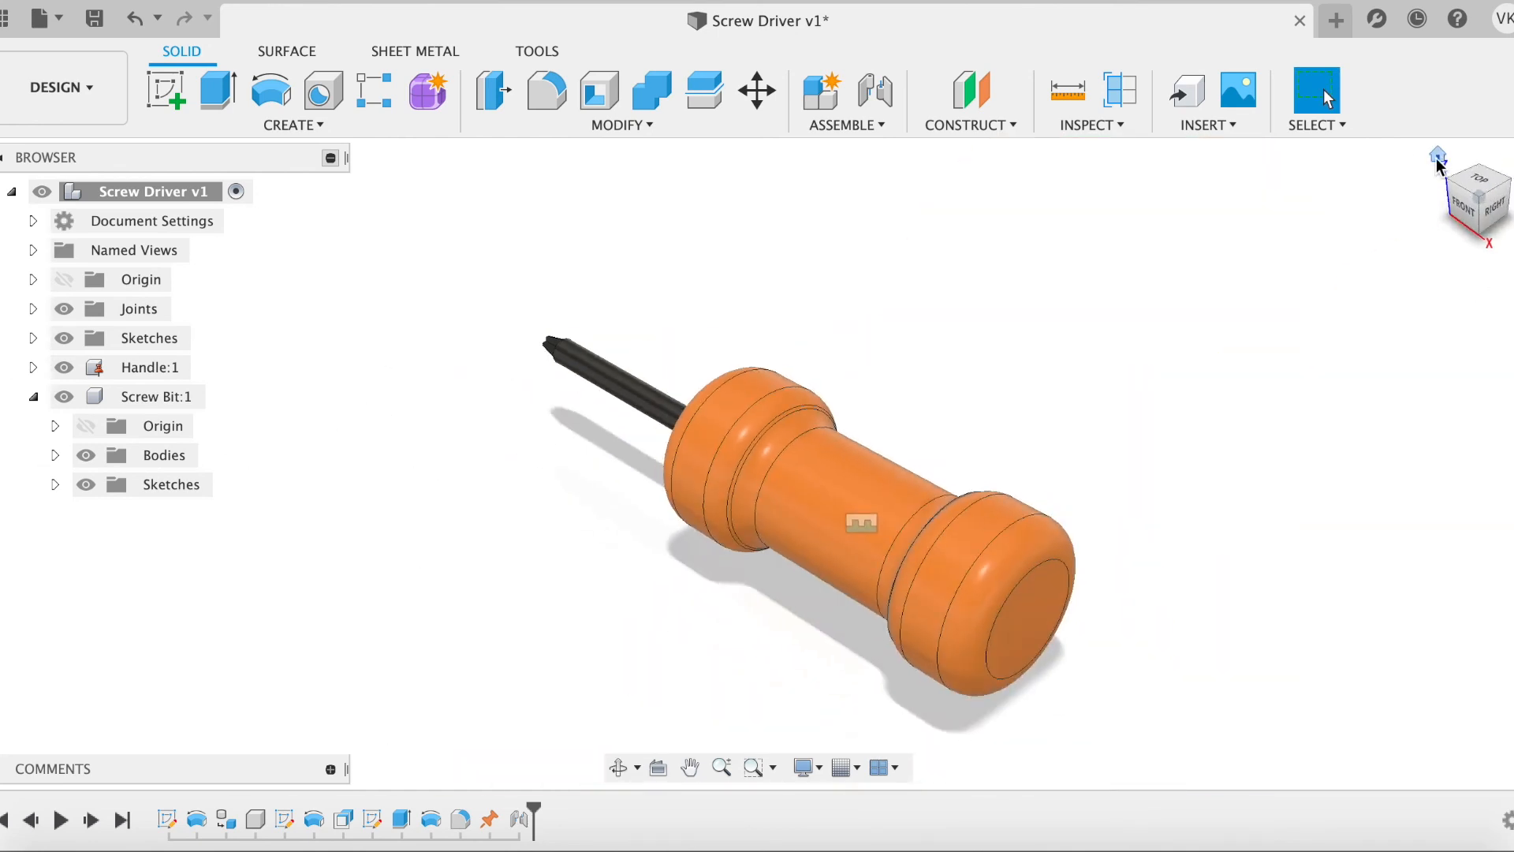